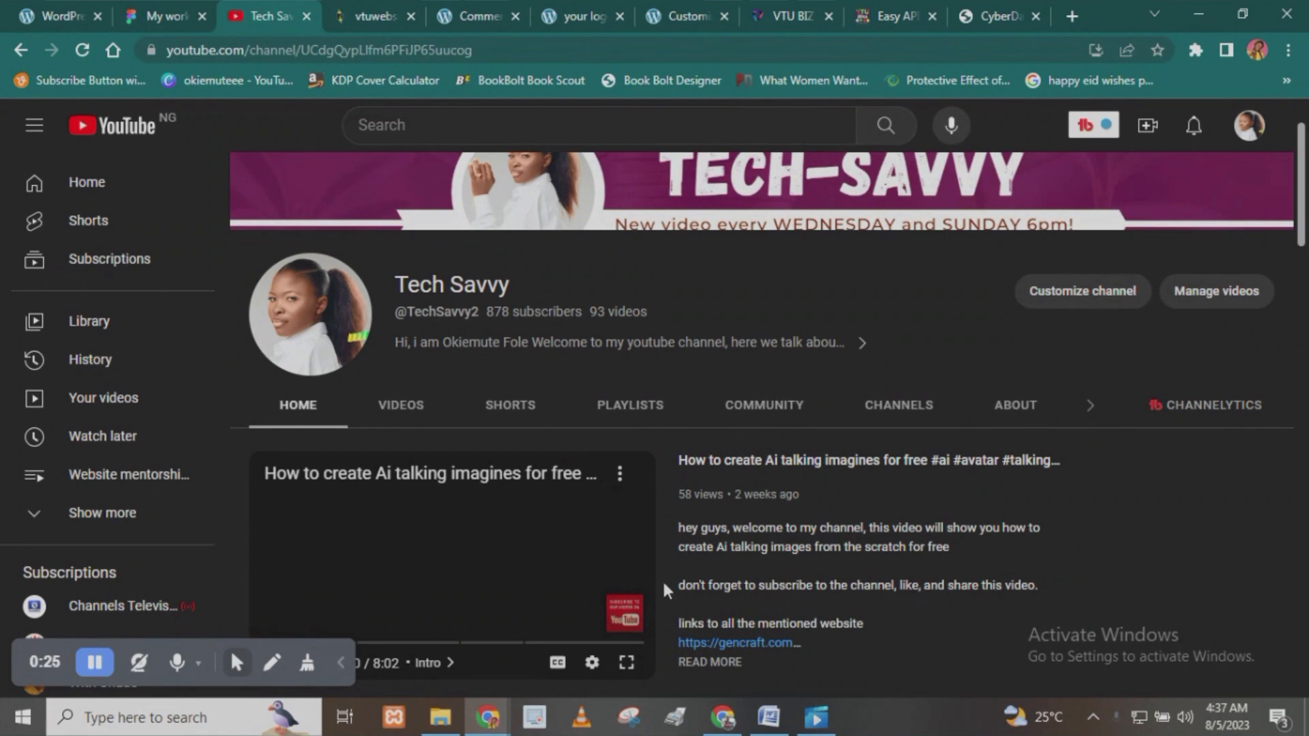
{"action": "left_click", "coordinate": [481, 15]}
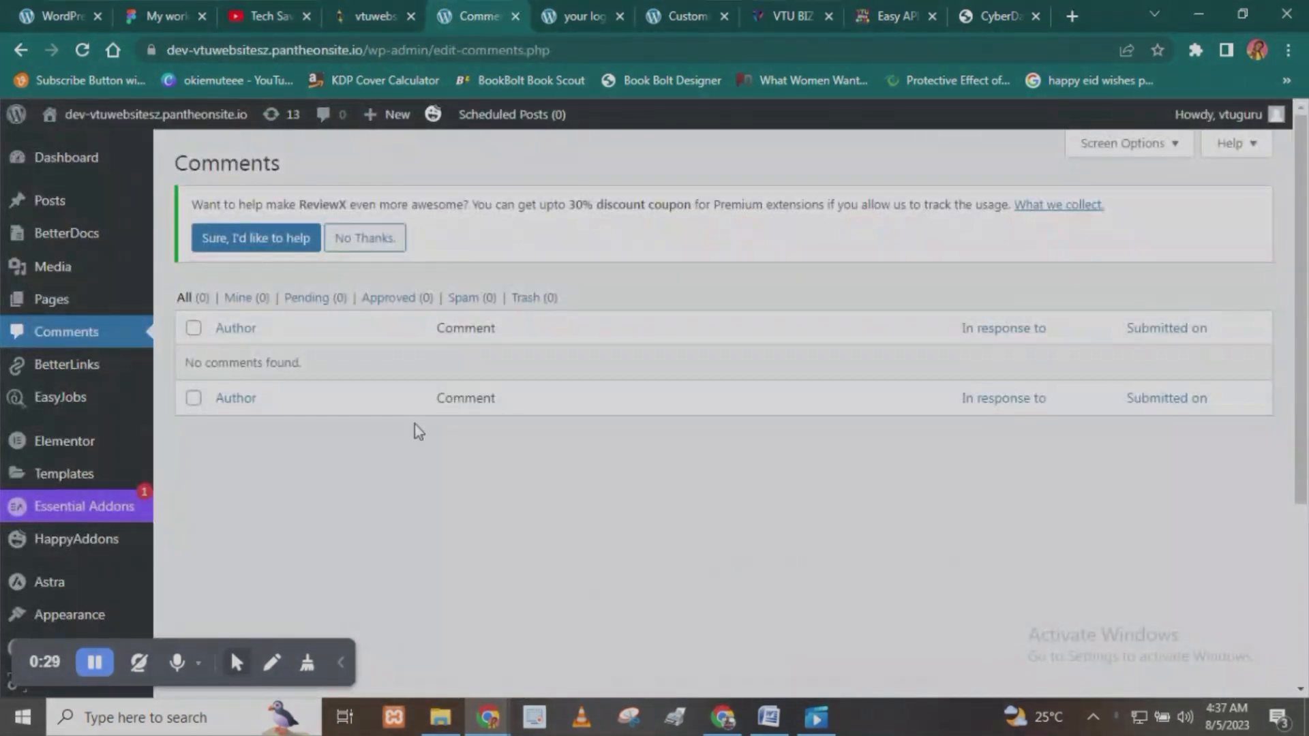
{"action": "left_click", "coordinate": [642, 11]}
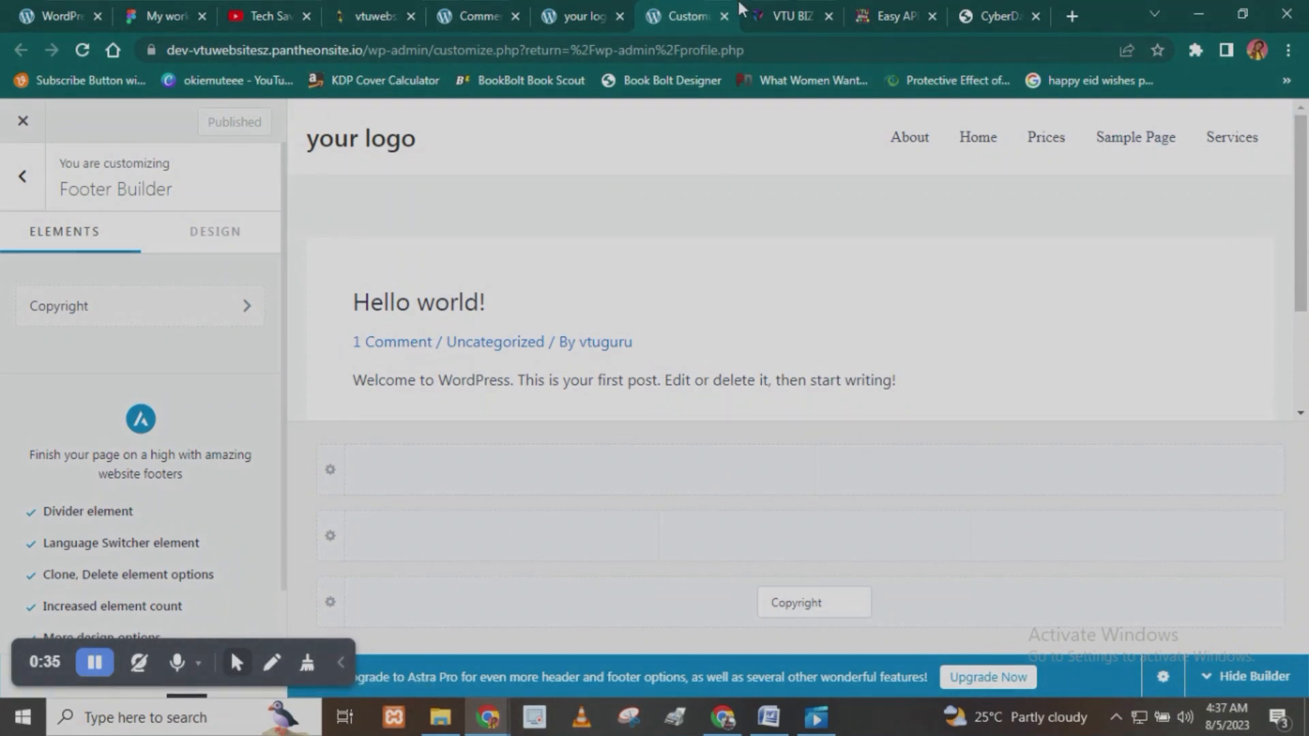
{"action": "left_click", "coordinate": [555, 8]}
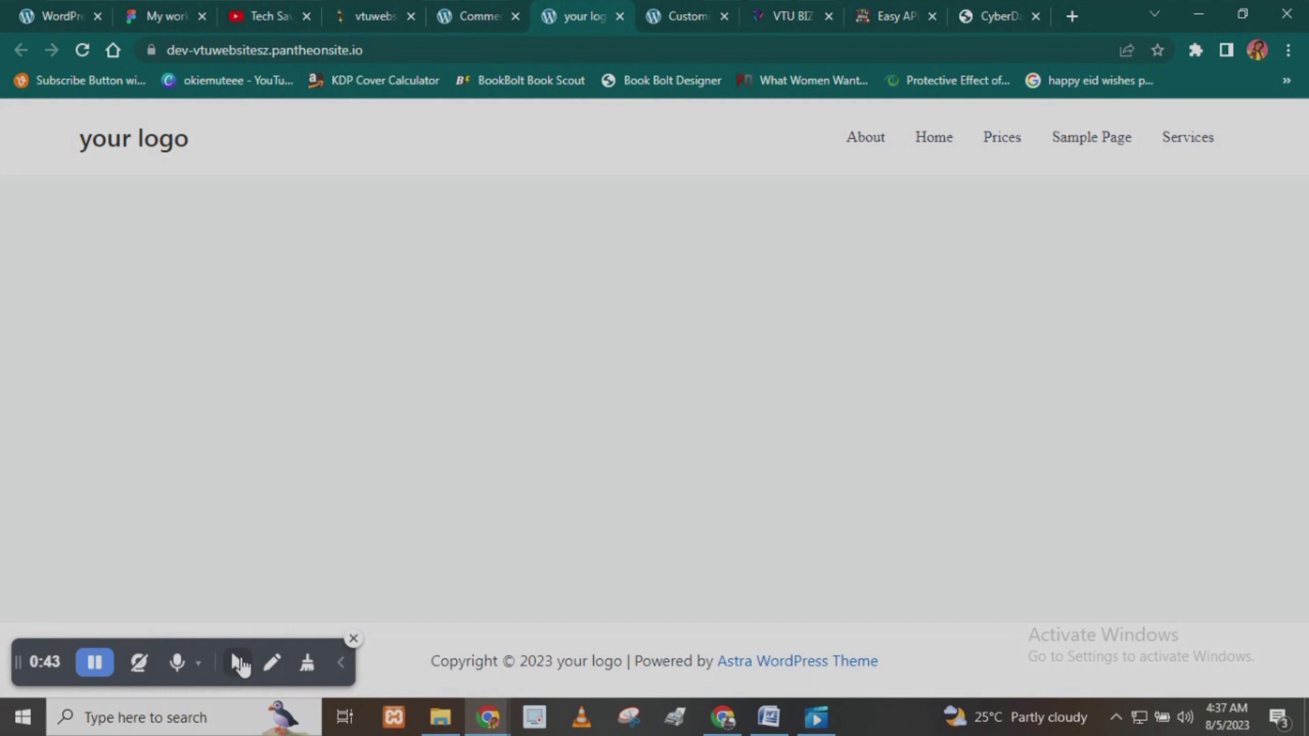
{"action": "mouse_move", "coordinate": [238, 675]}
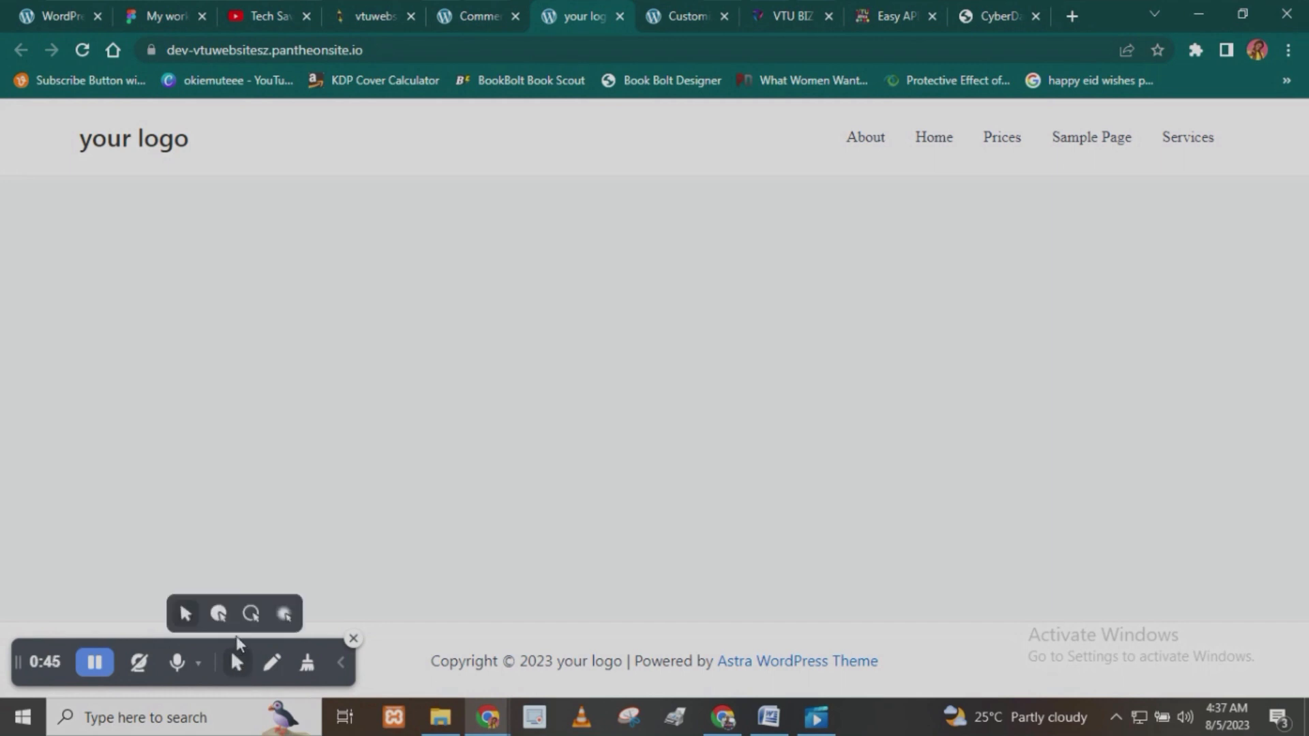
{"action": "left_click", "coordinate": [219, 614]}
{"action": "left_click", "coordinate": [340, 671]}
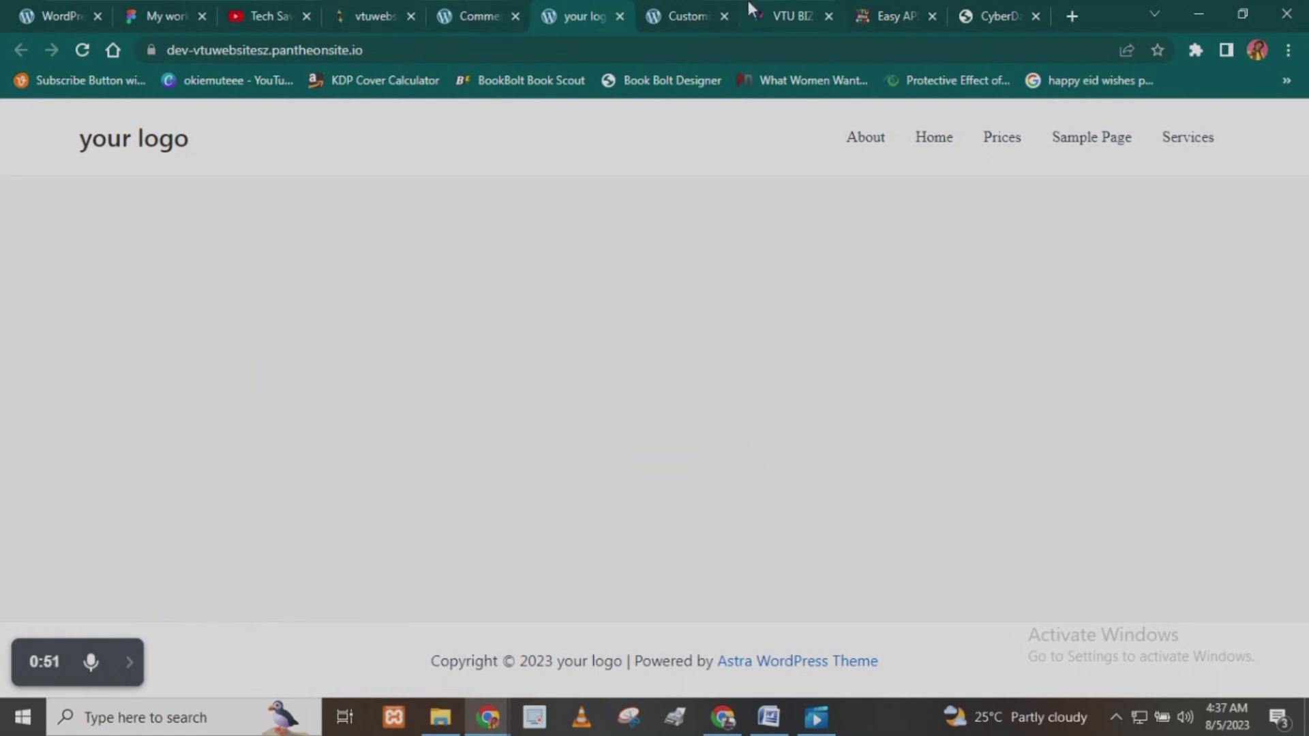
- In the WordPress customizer, leave the Footer Builder and open the Site Title & Logo settings in the Header Builder
{"action": "left_click", "coordinate": [709, 15]}
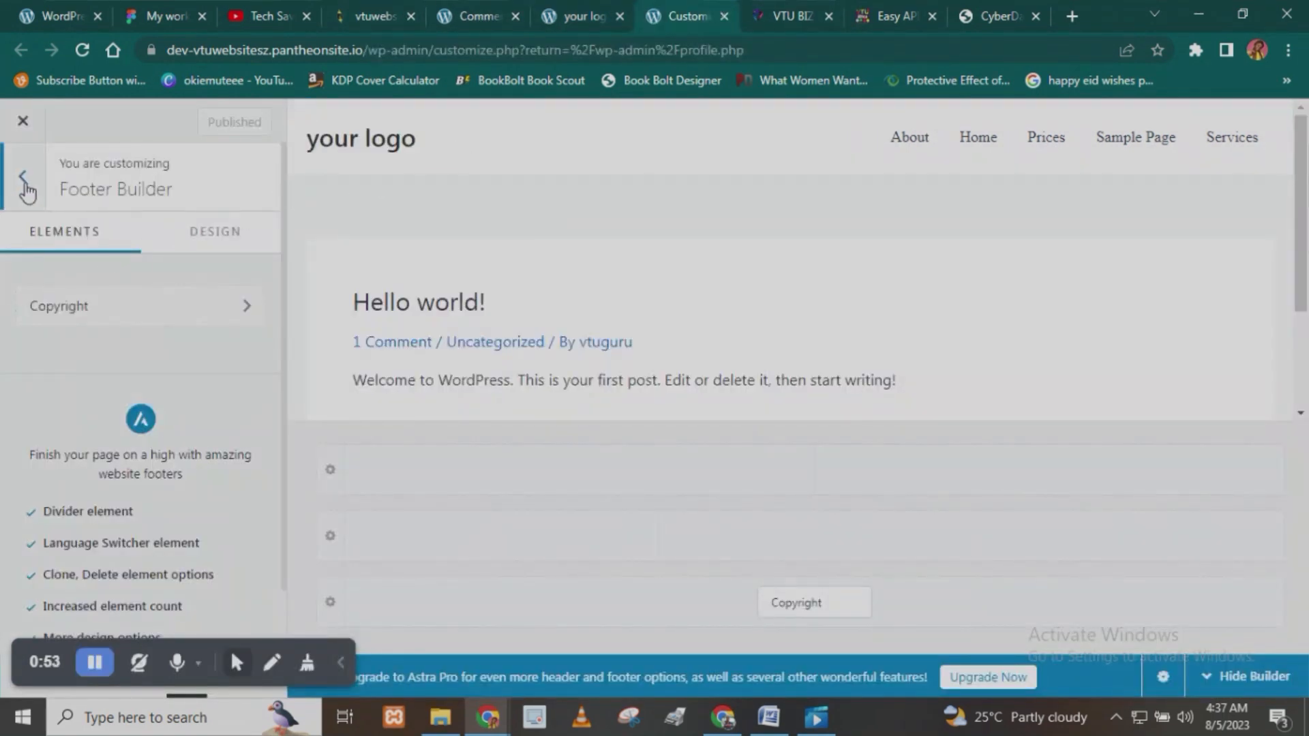
{"action": "left_click", "coordinate": [25, 183]}
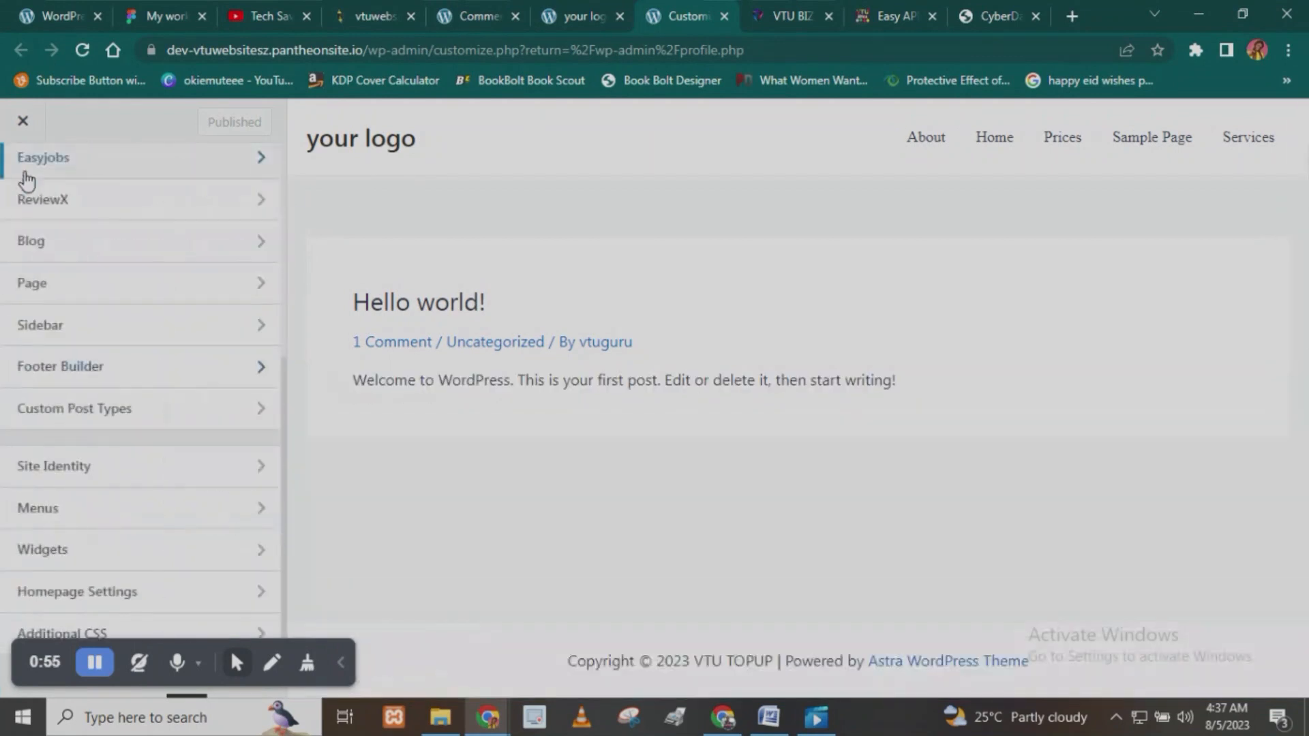
{"action": "scroll", "coordinate": [55, 542], "scroll_direction": "up", "scroll_amount": 5}
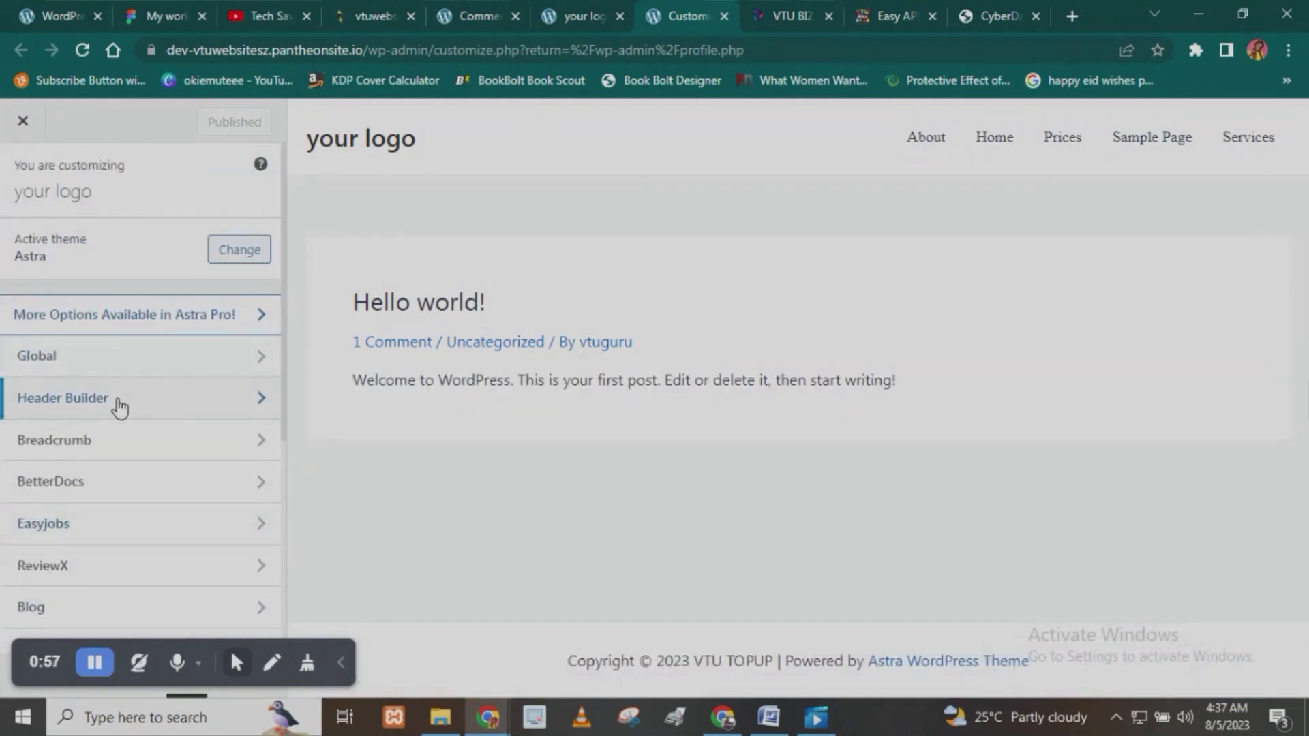
{"action": "left_click", "coordinate": [103, 405]}
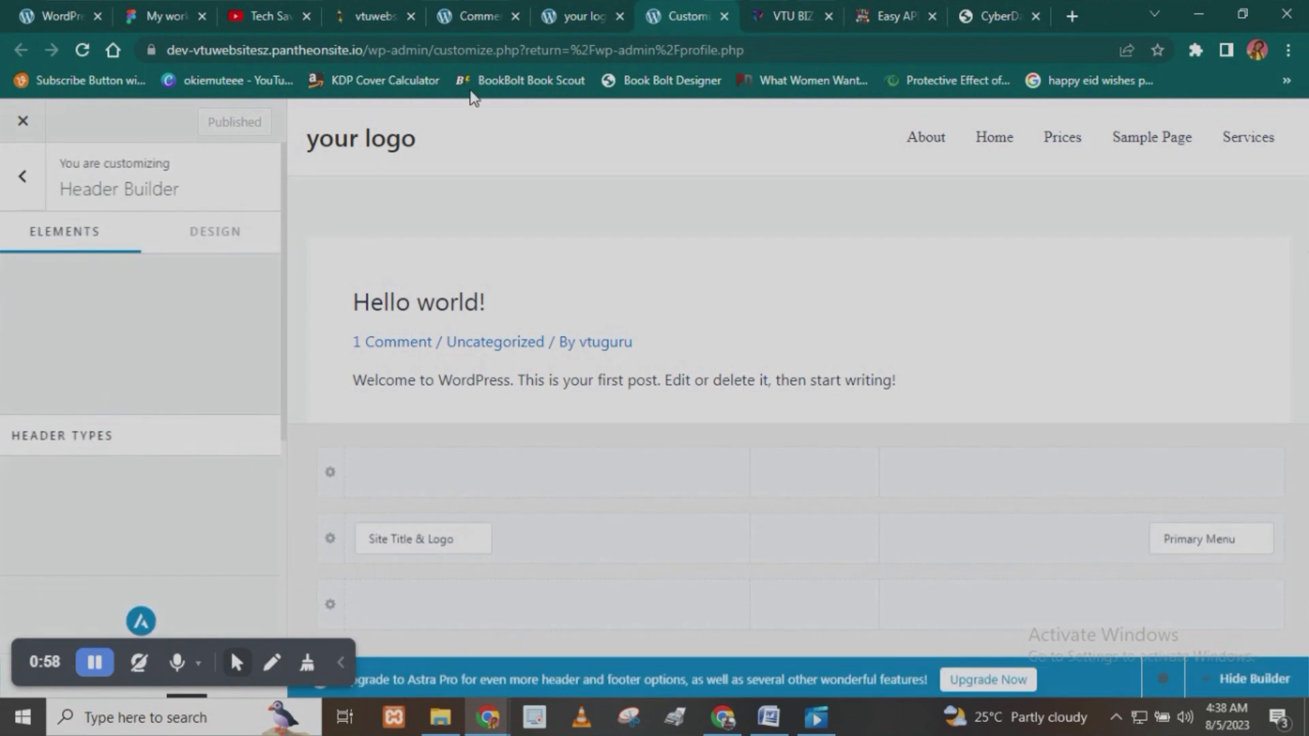
{"action": "left_click", "coordinate": [430, 538]}
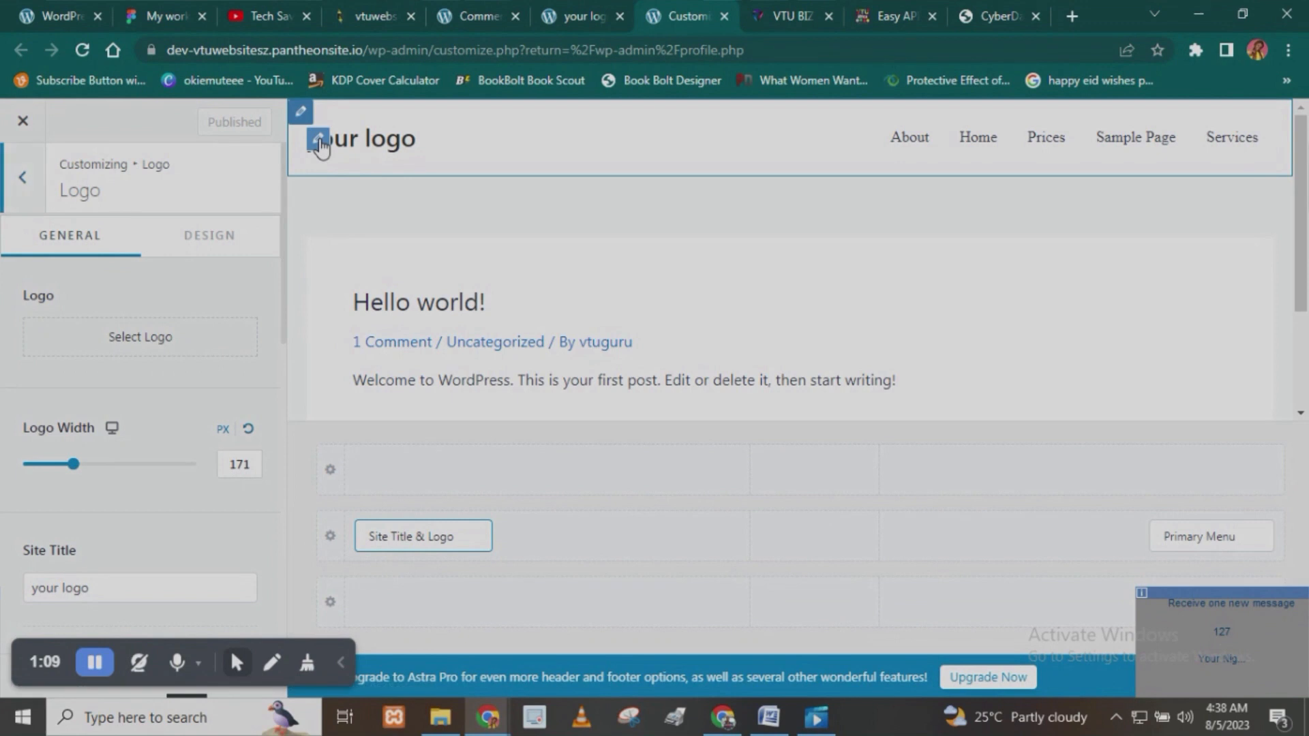
- Set cropped-hoyoverse-logo-42478.png from the media library as the site logo, extending the crop area to the image's full width
{"action": "left_click", "coordinate": [141, 341]}
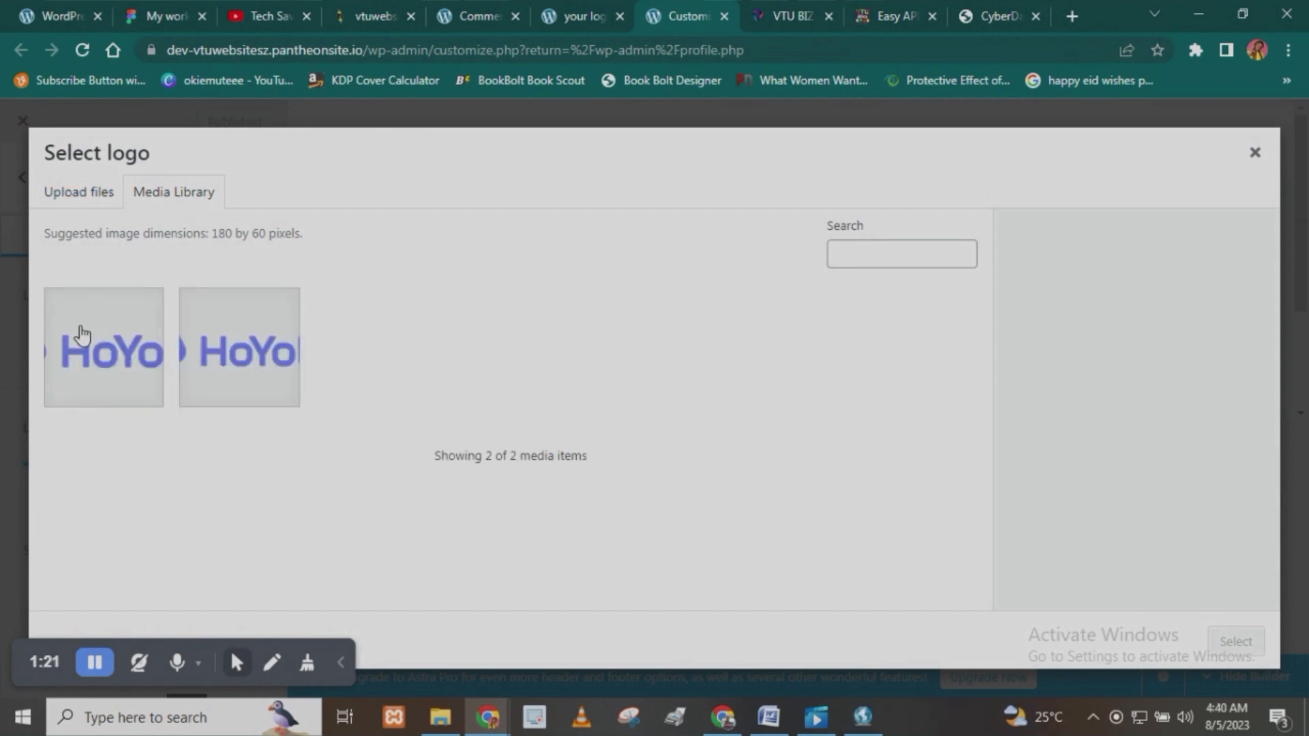
{"action": "left_click", "coordinate": [82, 334]}
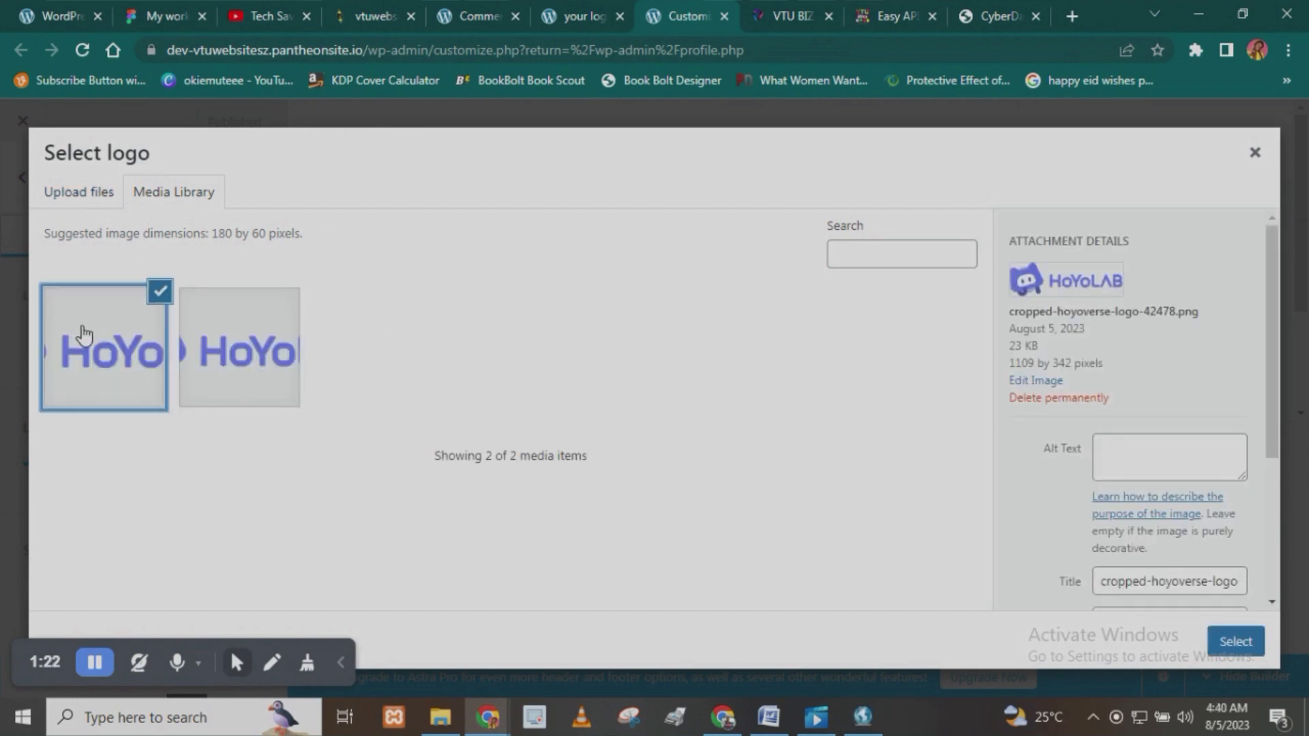
{"action": "left_click", "coordinate": [1238, 648]}
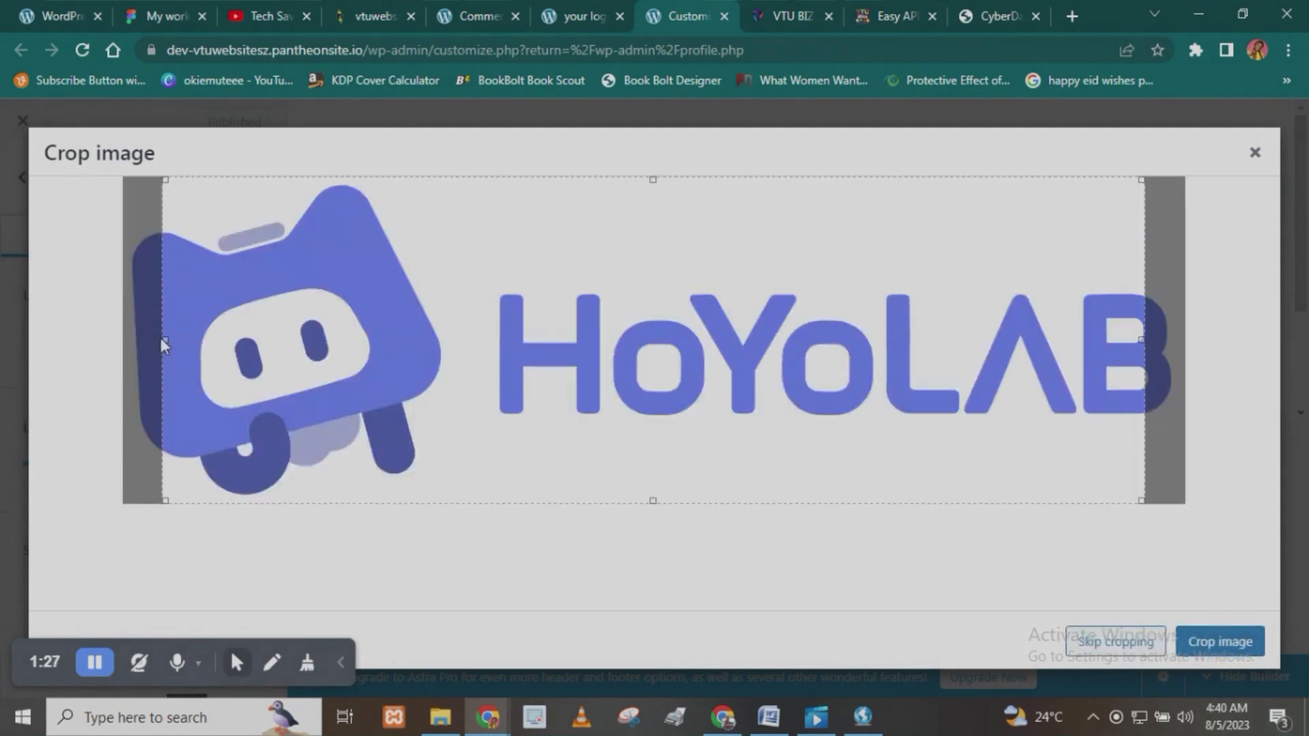
{"action": "left_click_drag", "start_coordinate": [150, 340], "coordinate": [119, 338]}
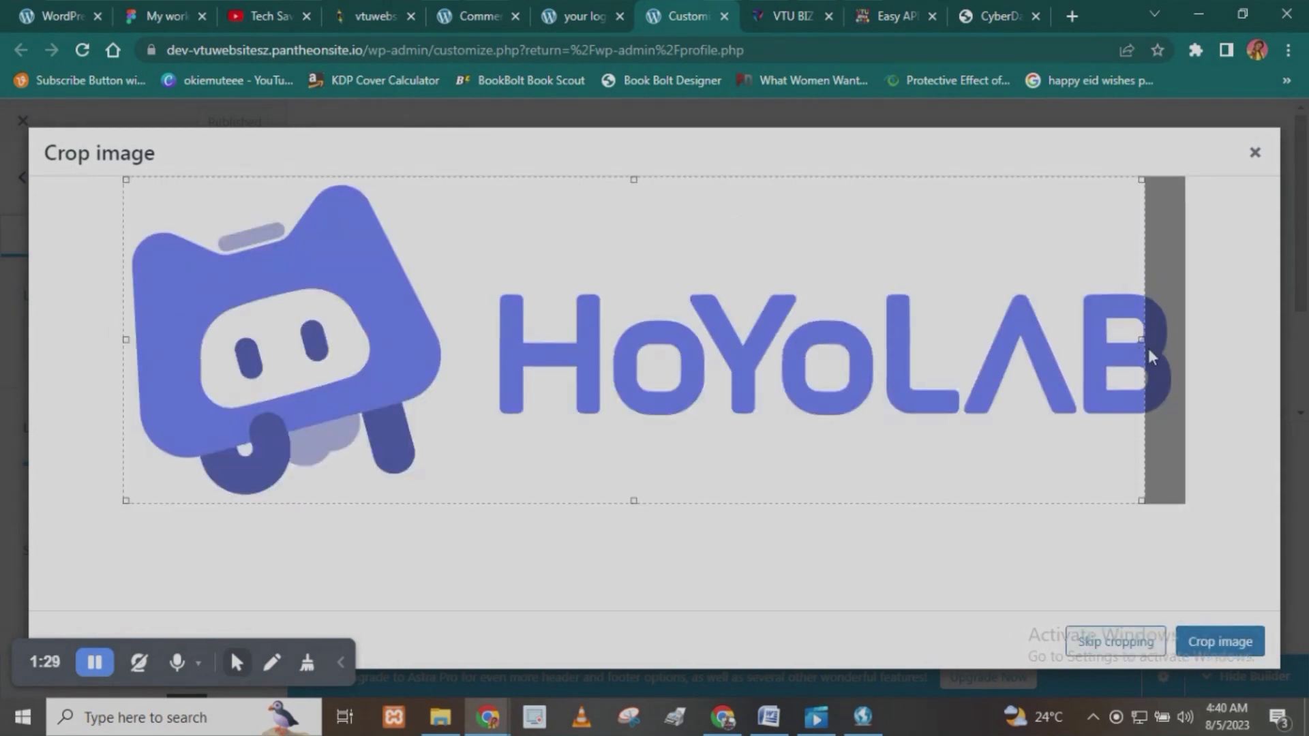
{"action": "left_click_drag", "start_coordinate": [1144, 338], "coordinate": [1190, 348]}
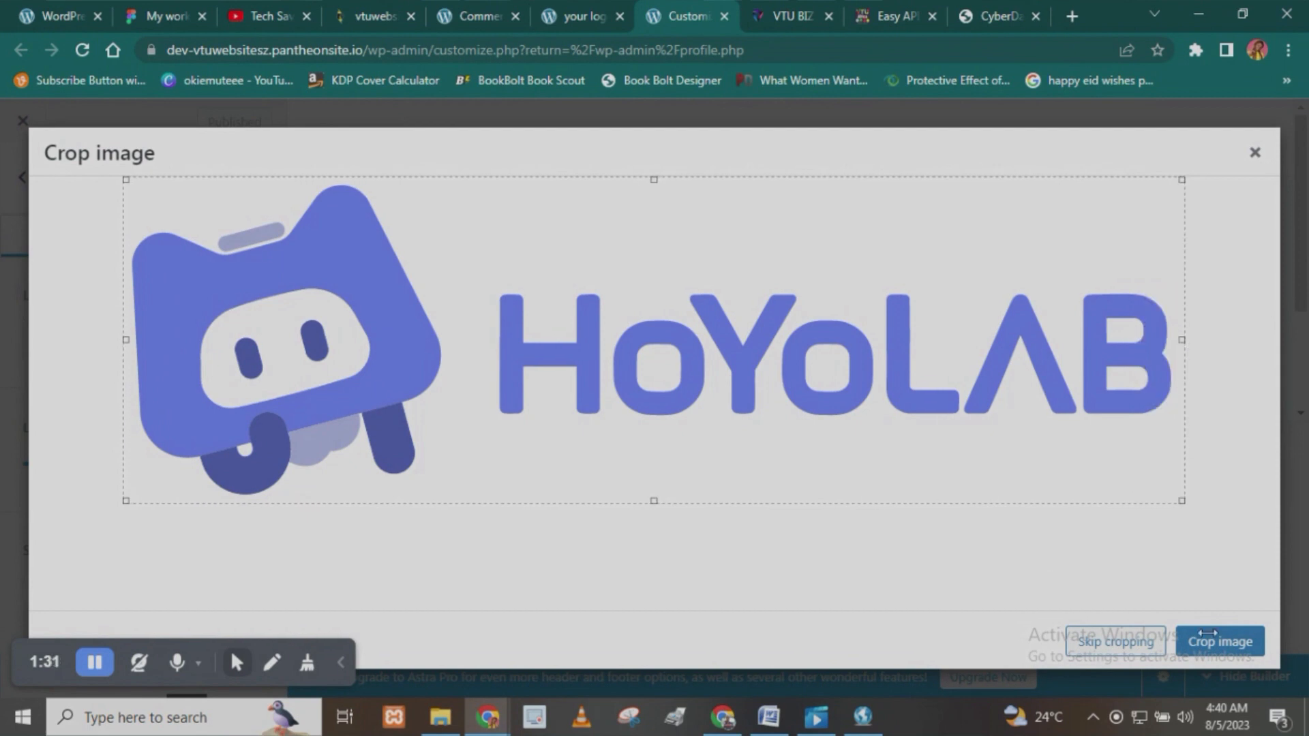
{"action": "left_click", "coordinate": [1209, 643]}
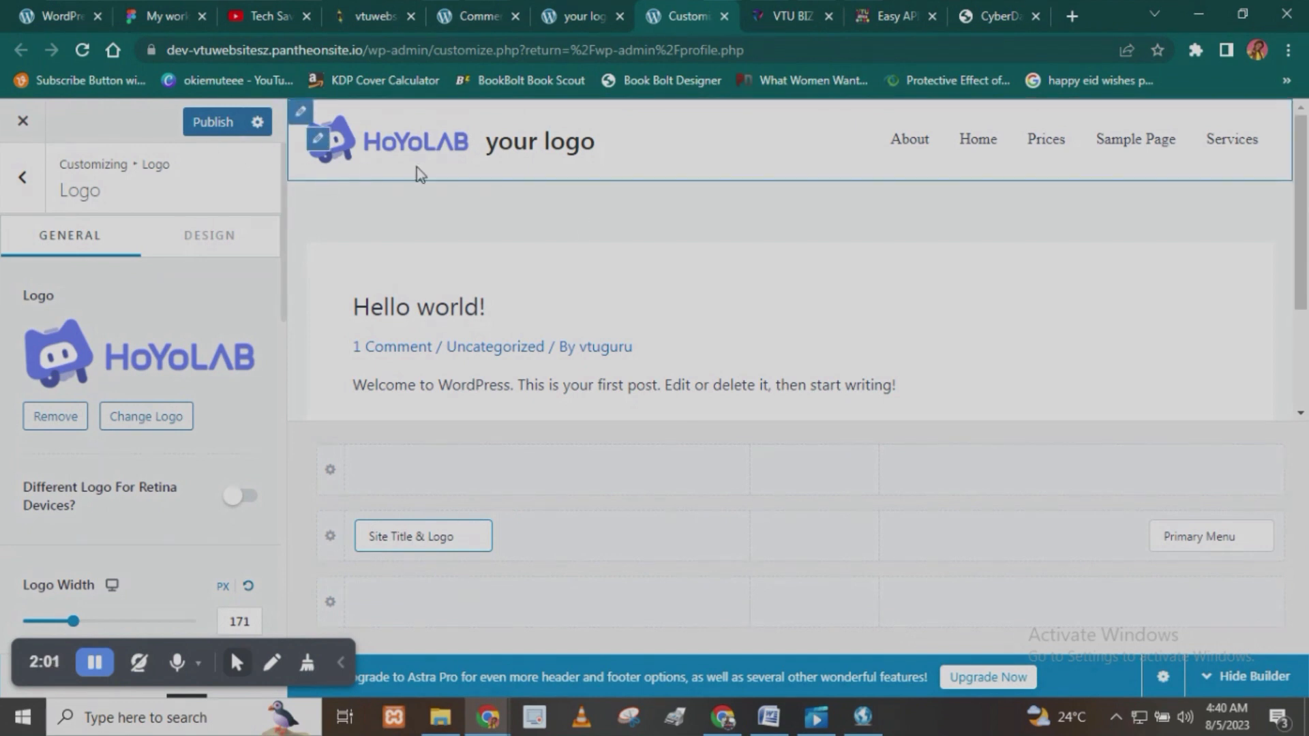
- Clear the site title text "your logo" so the title is empty
{"action": "scroll", "coordinate": [397, 211], "scroll_direction": "down", "scroll_amount": 2}
{"action": "scroll", "coordinate": [79, 538], "scroll_direction": "down", "scroll_amount": 4}
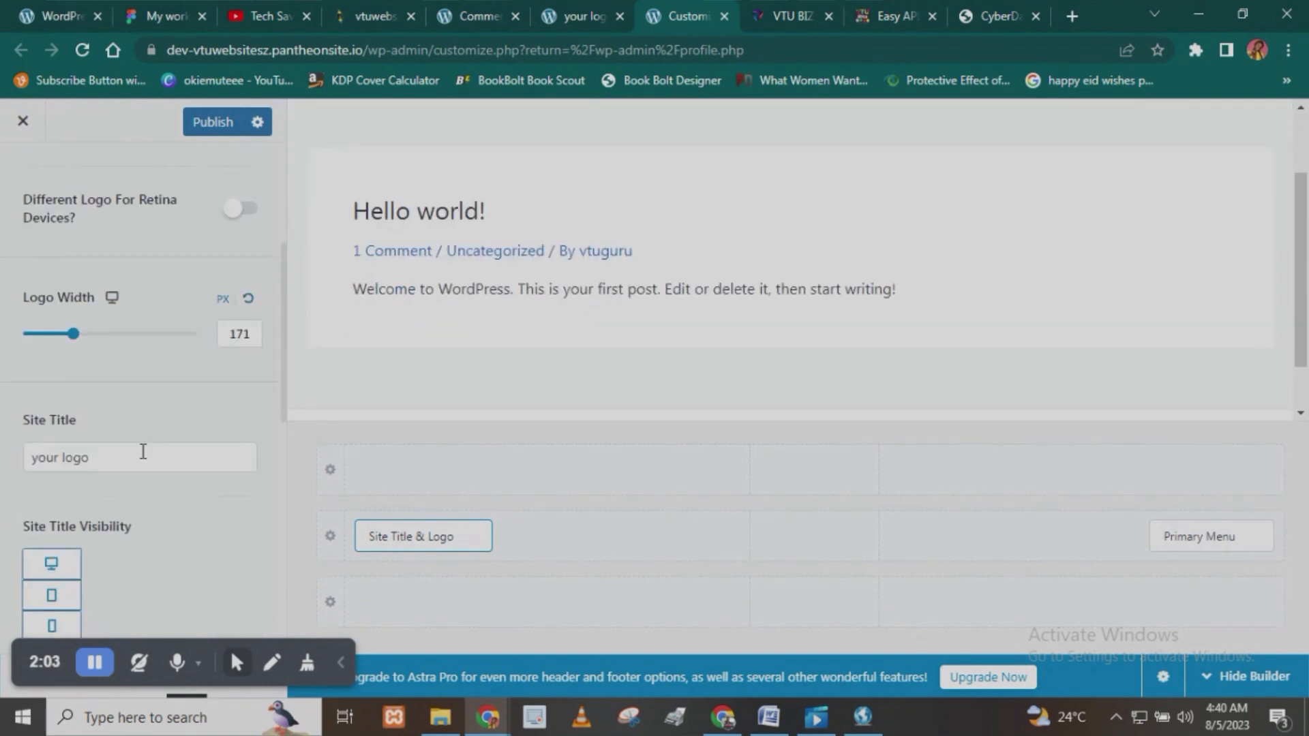
{"action": "left_click_drag", "start_coordinate": [144, 447], "coordinate": [4, 480]}
{"action": "key", "text": "BackSpace"}
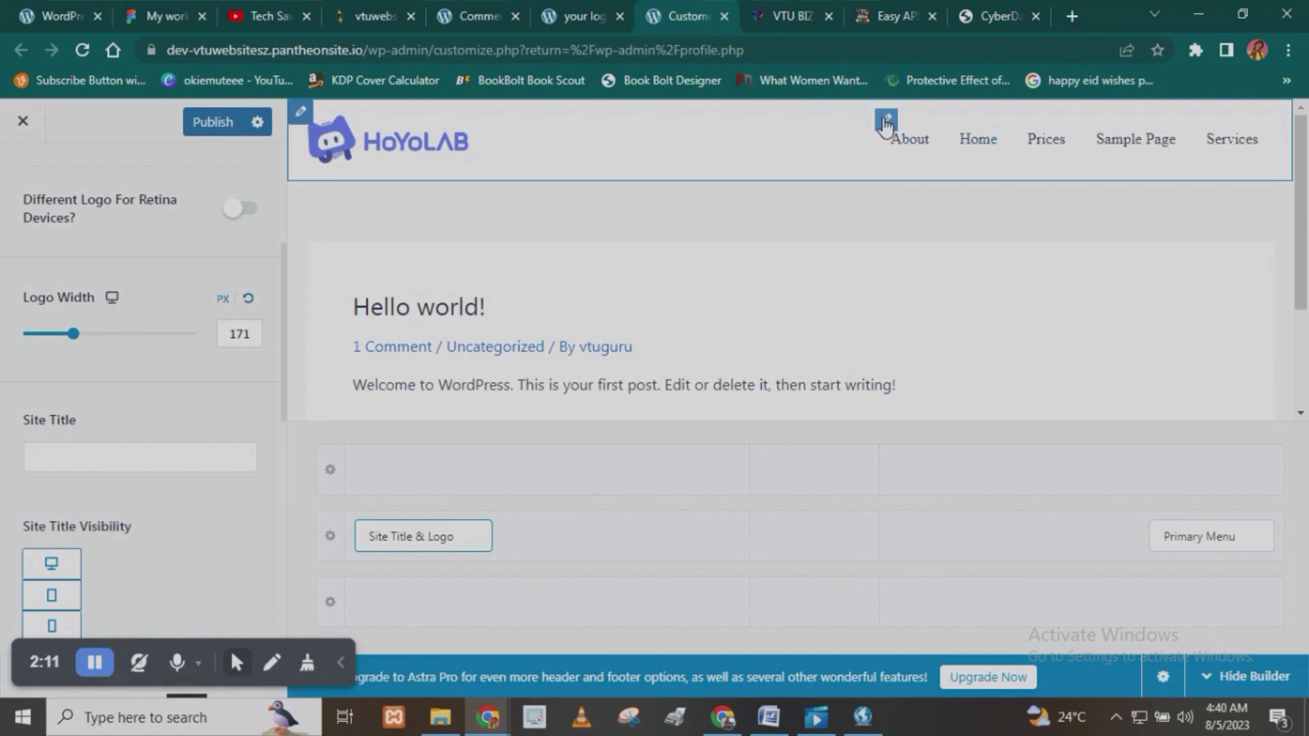
- Open the primary menu's design settings and choose Zoom In as the menu hover style
{"action": "left_click", "coordinate": [886, 121]}
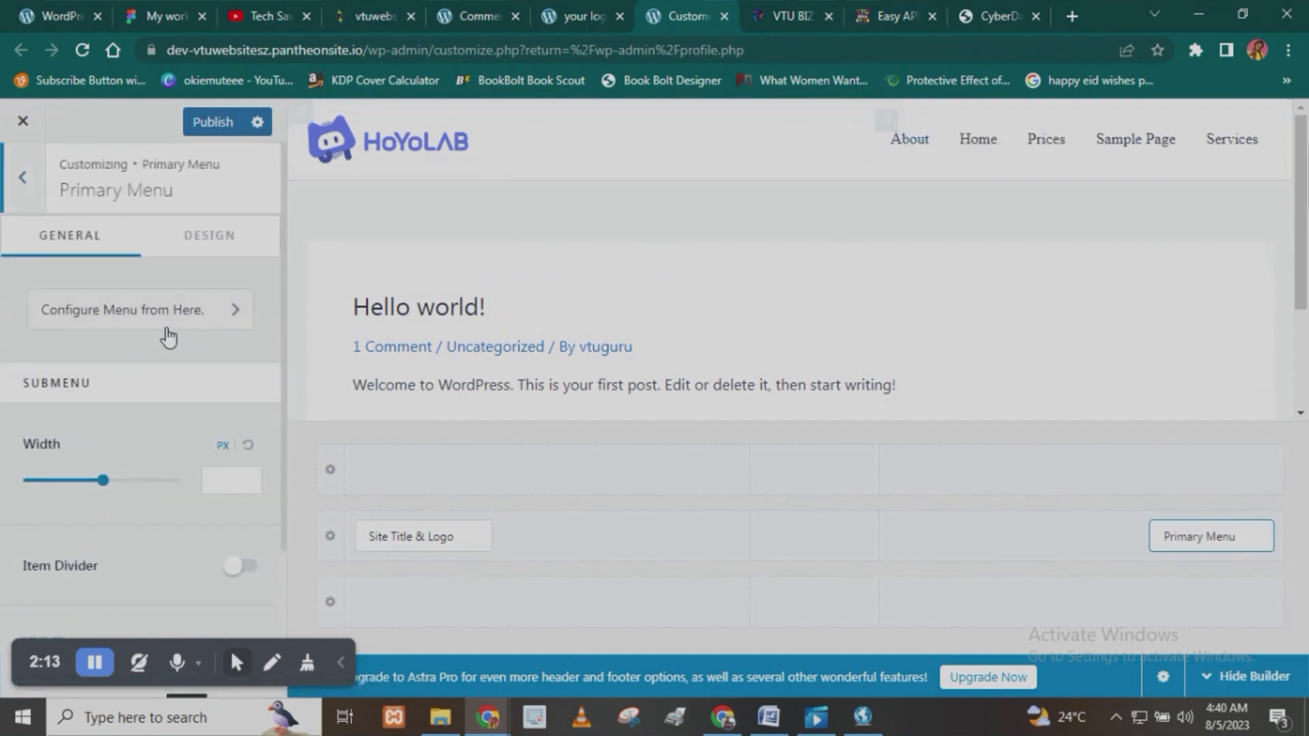
{"action": "left_click", "coordinate": [224, 237]}
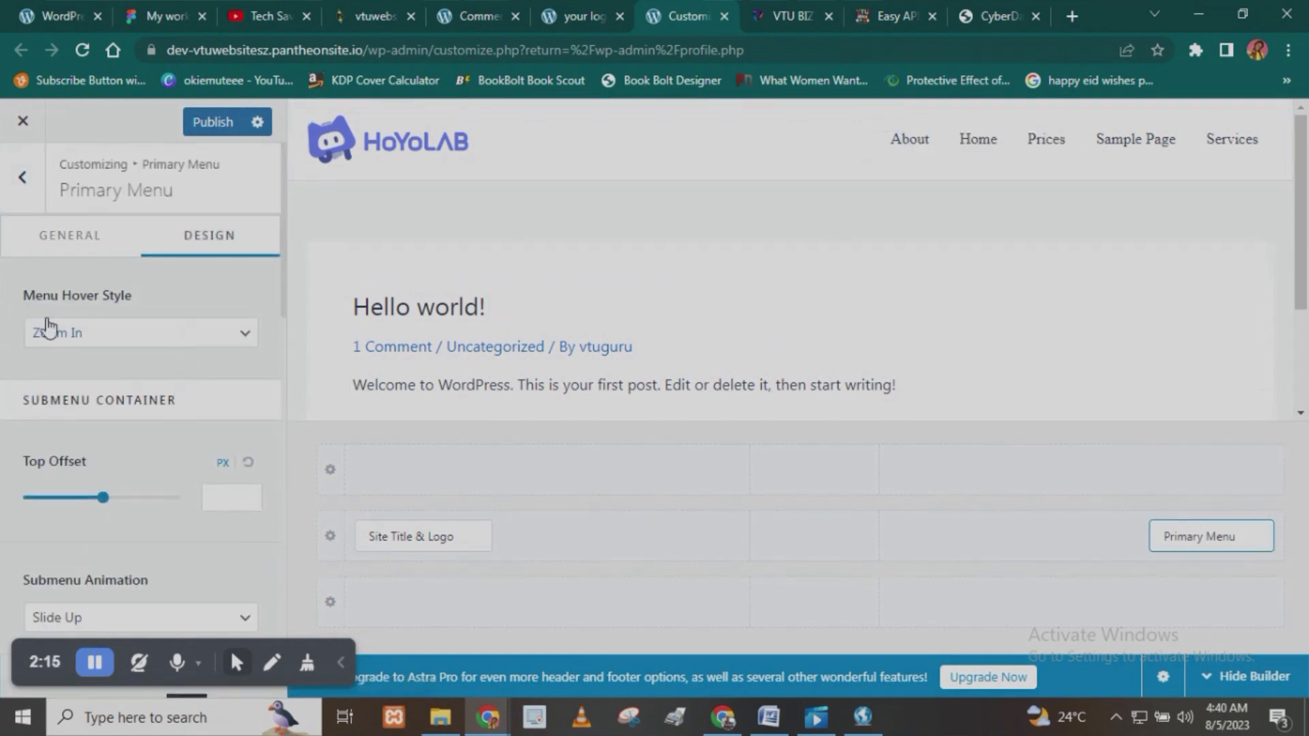
{"action": "left_click", "coordinate": [88, 334]}
{"action": "left_click", "coordinate": [84, 386]}
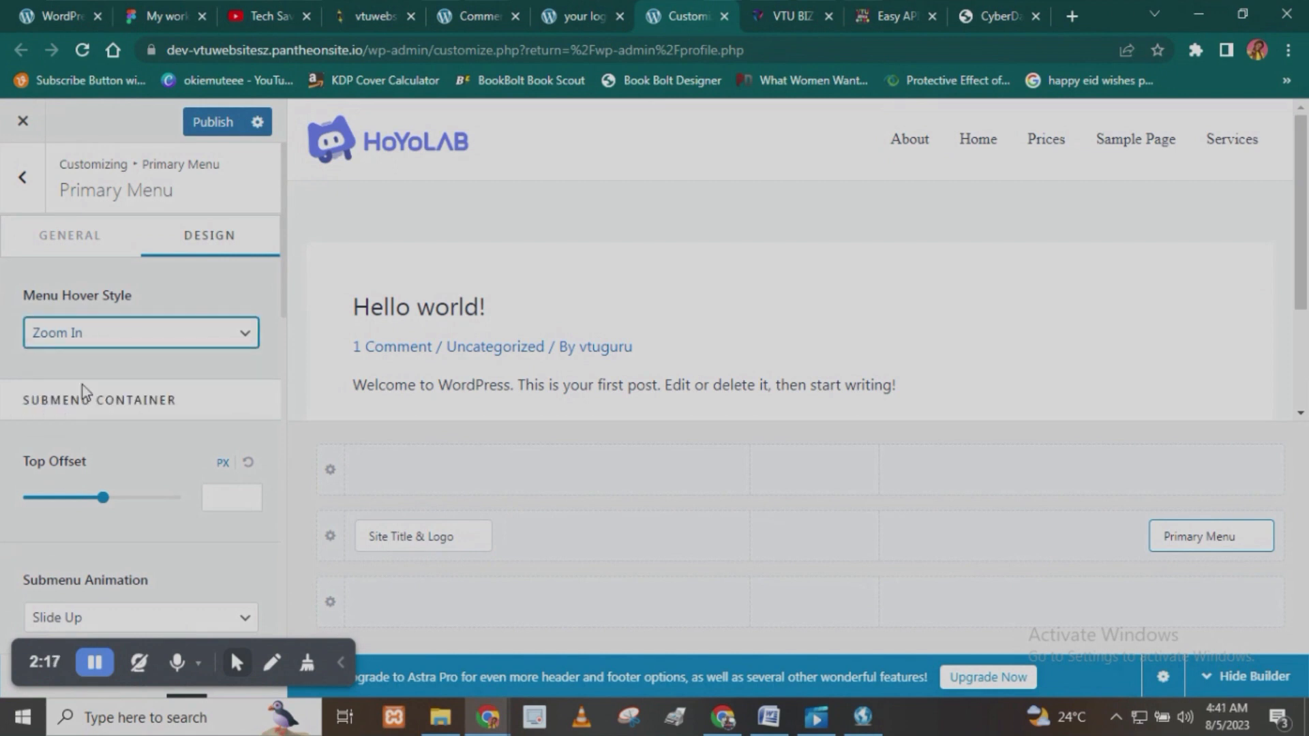
- Change the primary menu's normal text/link color to a dark magenta
{"action": "scroll", "coordinate": [82, 378], "scroll_direction": "down", "scroll_amount": 5}
{"action": "scroll", "coordinate": [102, 286], "scroll_direction": "down", "scroll_amount": 4}
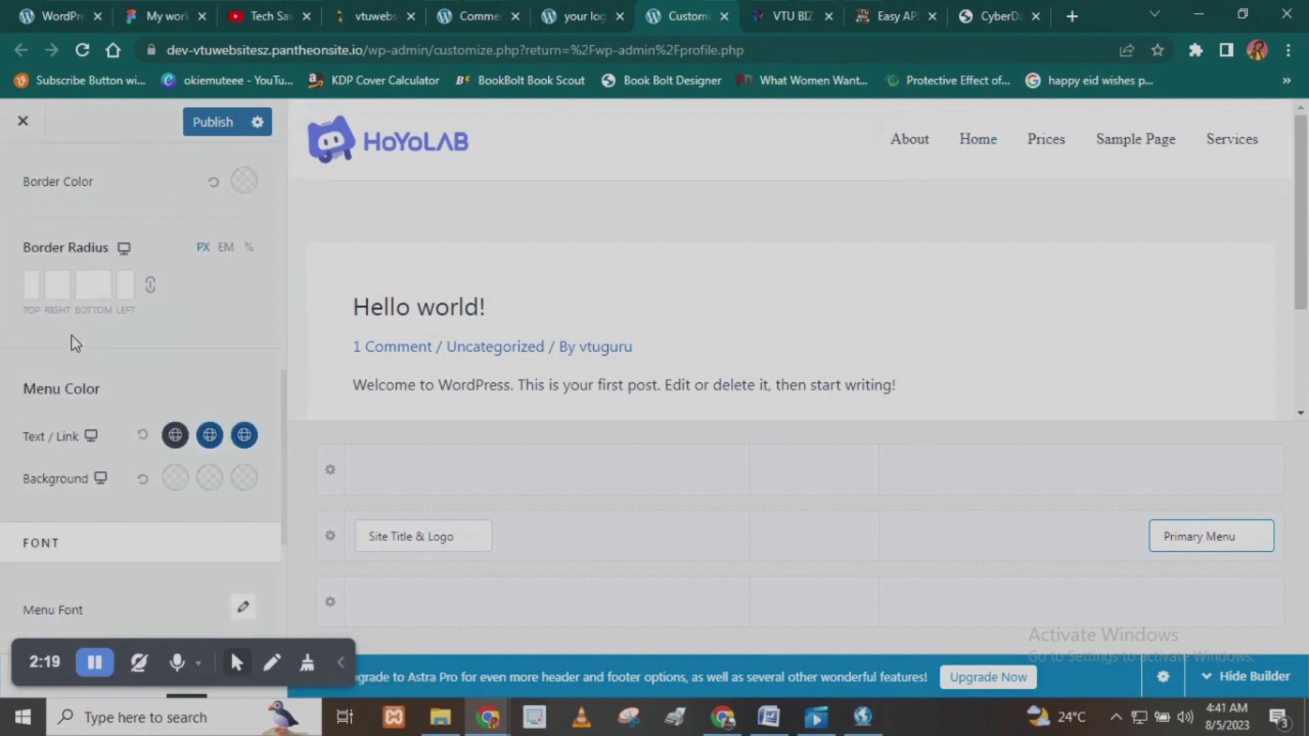
{"action": "left_click", "coordinate": [175, 423]}
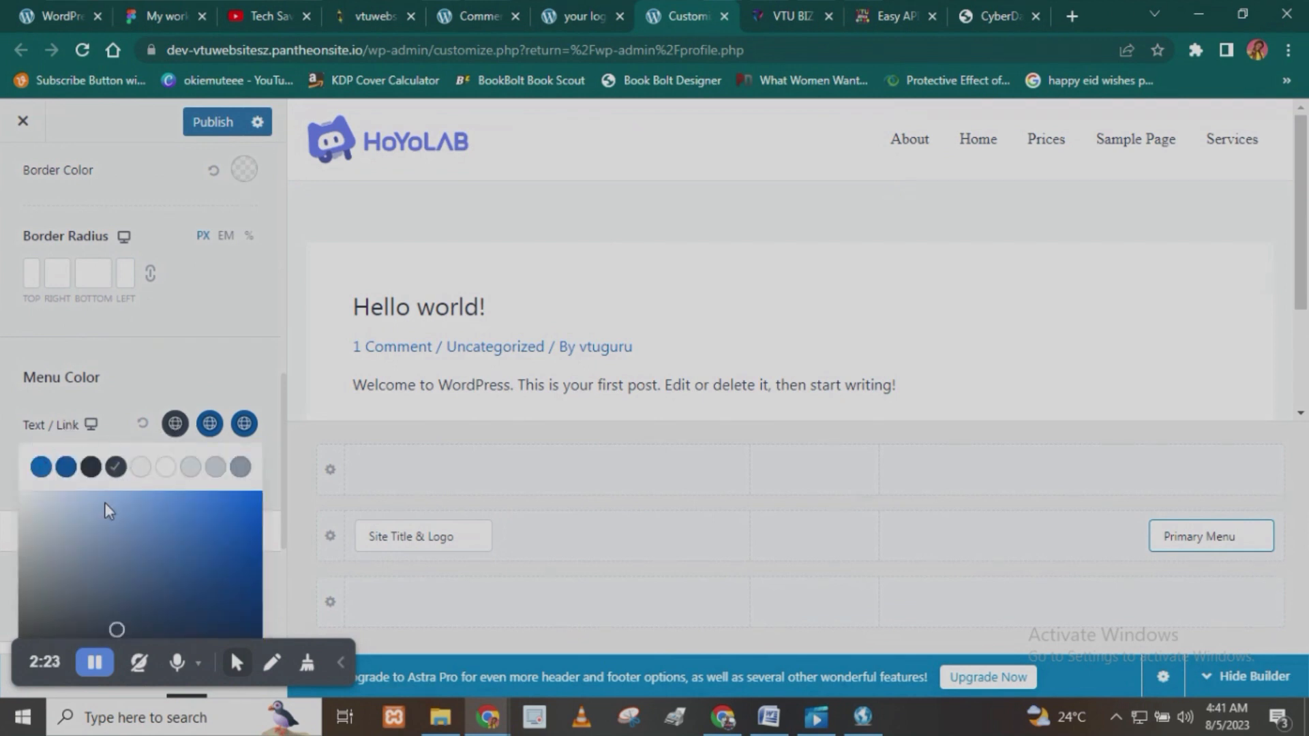
{"action": "scroll", "coordinate": [114, 489], "scroll_direction": "down", "scroll_amount": 4}
{"action": "left_click_drag", "start_coordinate": [183, 437], "coordinate": [231, 437]}
{"action": "left_click", "coordinate": [245, 293]}
{"action": "left_click_drag", "start_coordinate": [257, 291], "coordinate": [271, 282]}
{"action": "left_click", "coordinate": [277, 288]}
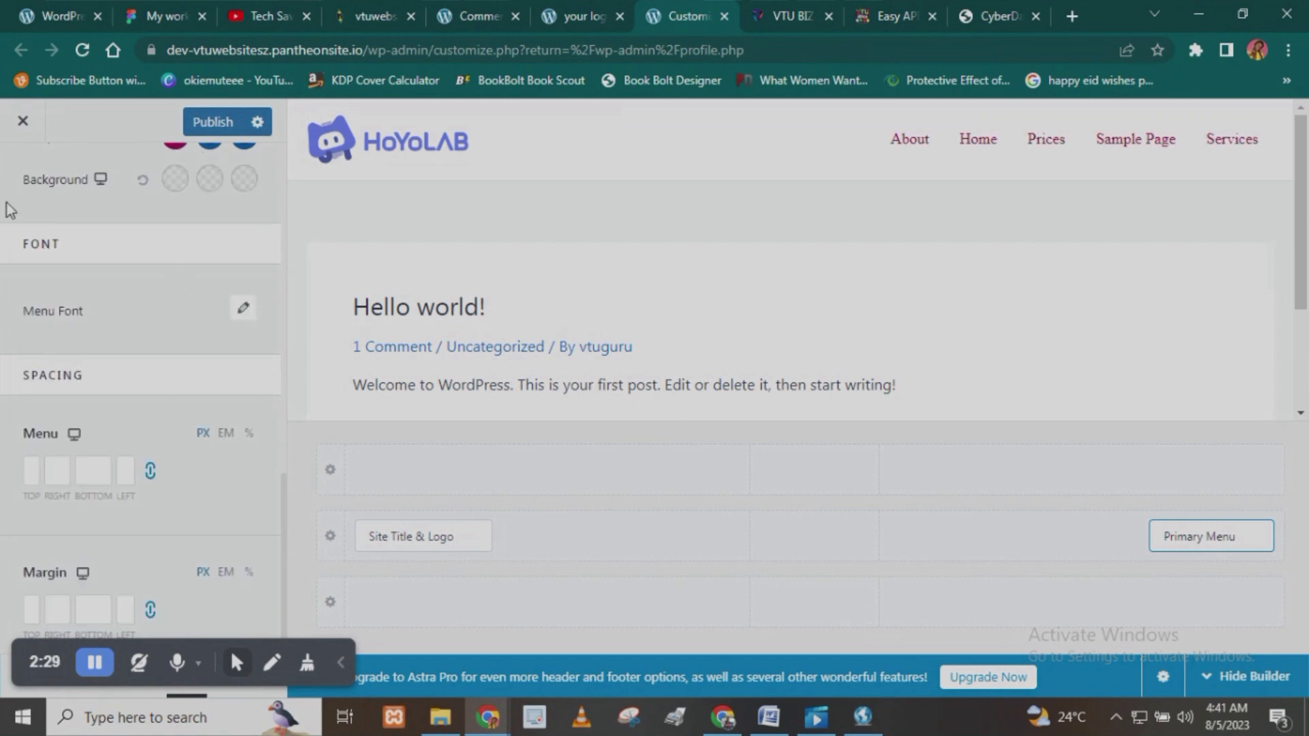
- Change the primary menu's hover text/link color to near-black
{"action": "scroll", "coordinate": [238, 287], "scroll_direction": "up", "scroll_amount": 3}
{"action": "left_click", "coordinate": [209, 370]}
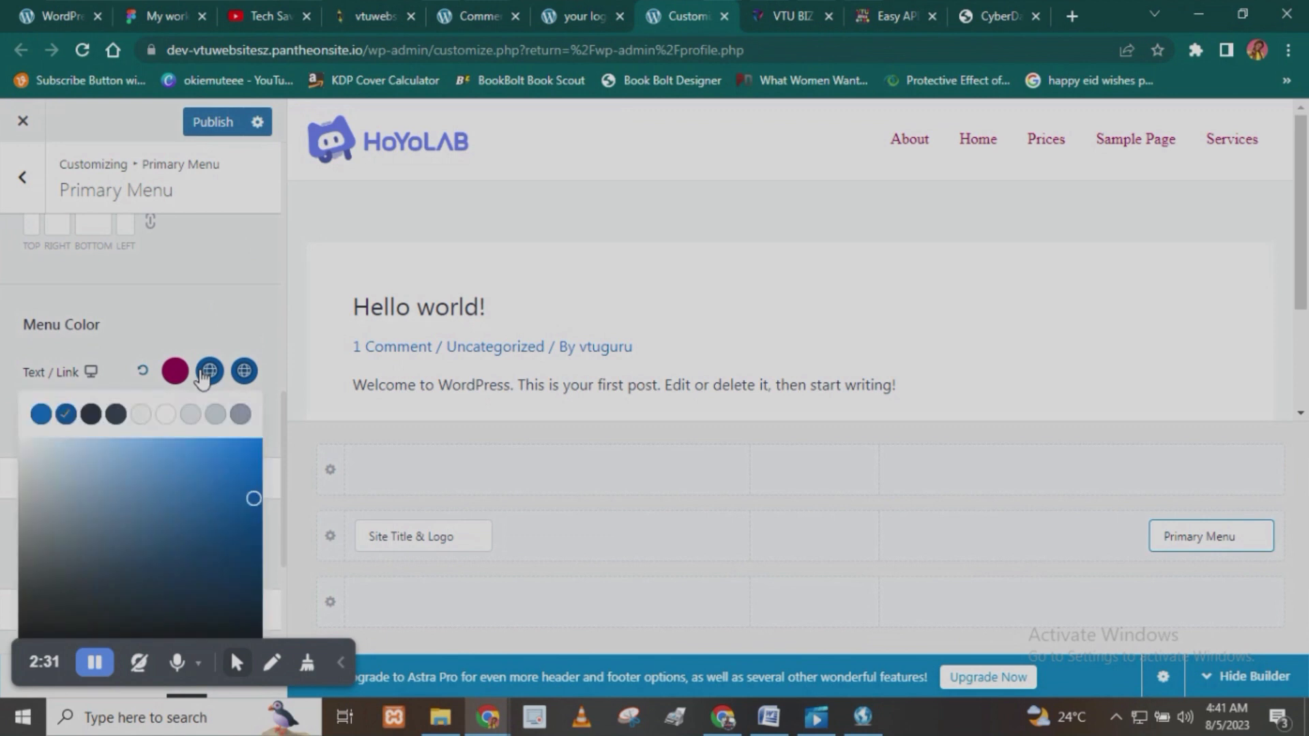
{"action": "scroll", "coordinate": [255, 345], "scroll_direction": "down", "scroll_amount": 3}
{"action": "left_click_drag", "start_coordinate": [261, 414], "coordinate": [263, 419]}
- Set the primary menu's active text/link color to the dark crimson #740029 and close the color picker
{"action": "scroll", "coordinate": [179, 350], "scroll_direction": "up", "scroll_amount": 3}
{"action": "left_click", "coordinate": [247, 373]}
{"action": "scroll", "coordinate": [239, 494], "scroll_direction": "down", "scroll_amount": 3}
{"action": "left_click_drag", "start_coordinate": [193, 478], "coordinate": [233, 481]}
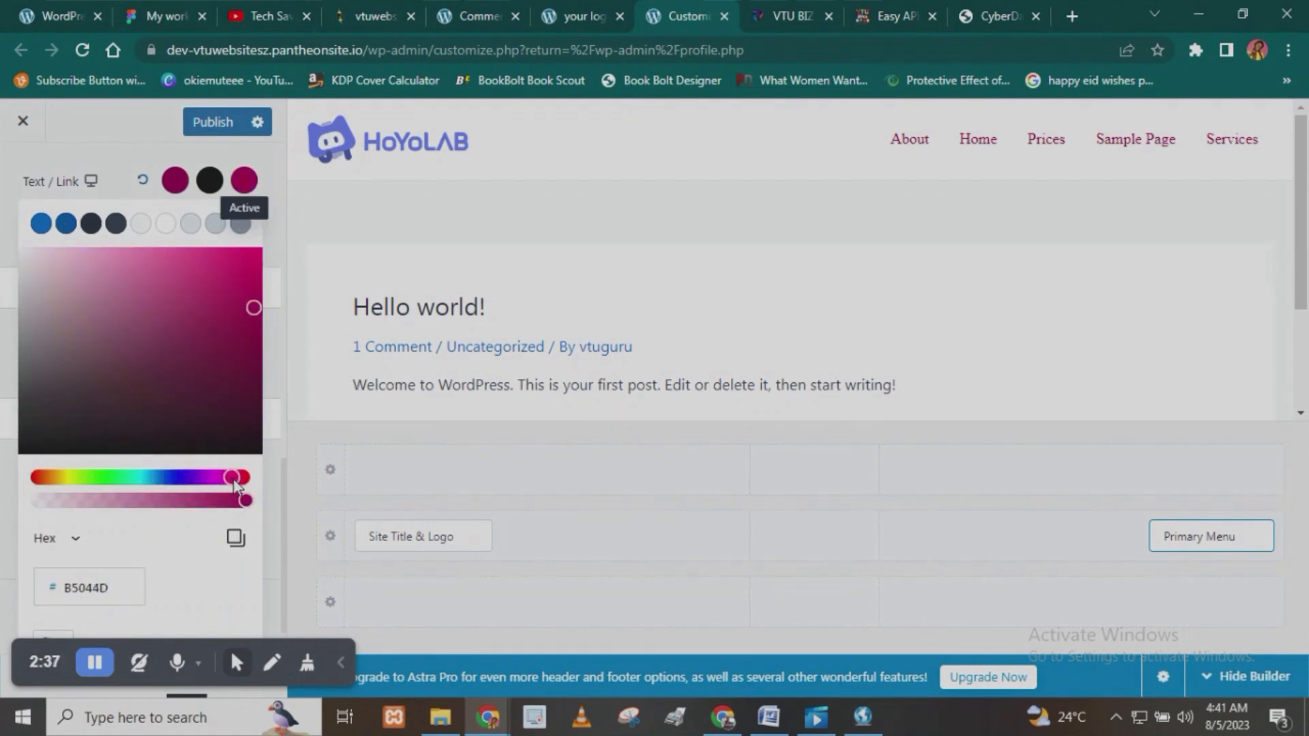
{"action": "left_click_drag", "start_coordinate": [253, 317], "coordinate": [261, 364]}
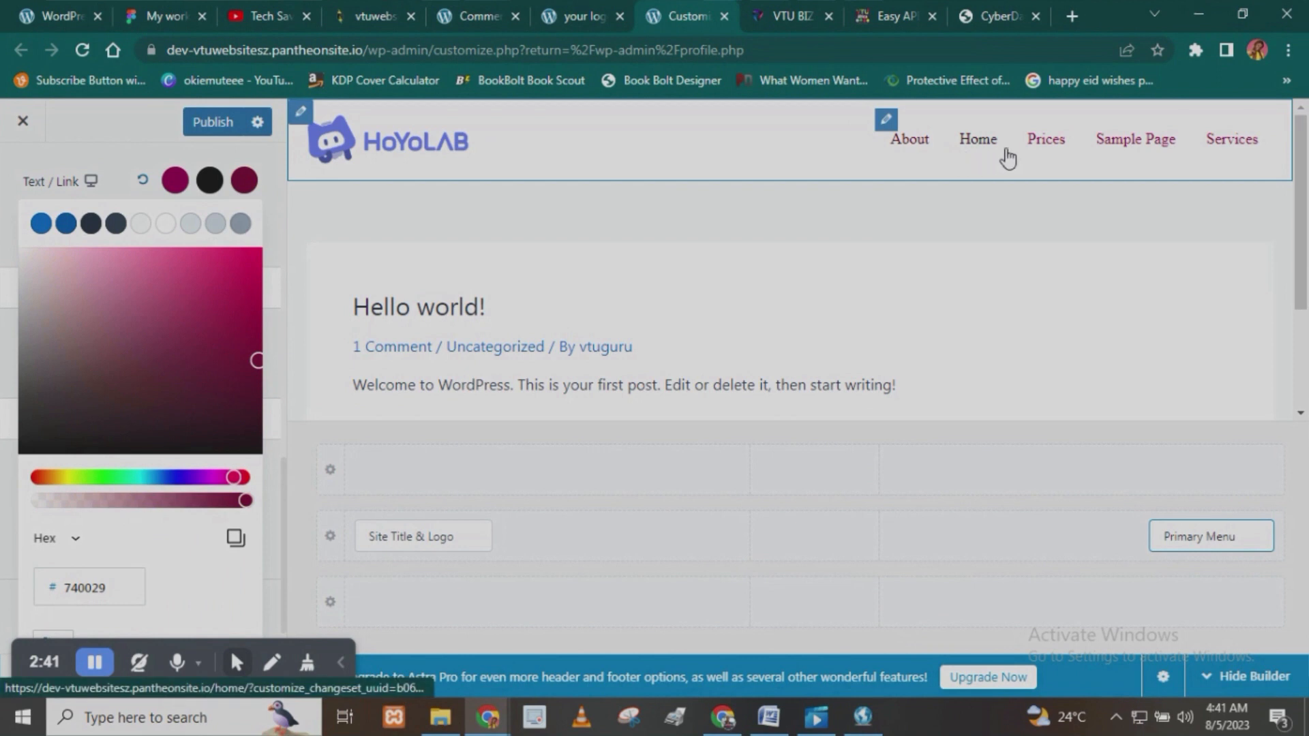
{"action": "left_click", "coordinate": [125, 137]}
- Open the menu font settings and choose Times as the font family
{"action": "scroll", "coordinate": [88, 459], "scroll_direction": "down", "scroll_amount": 1}
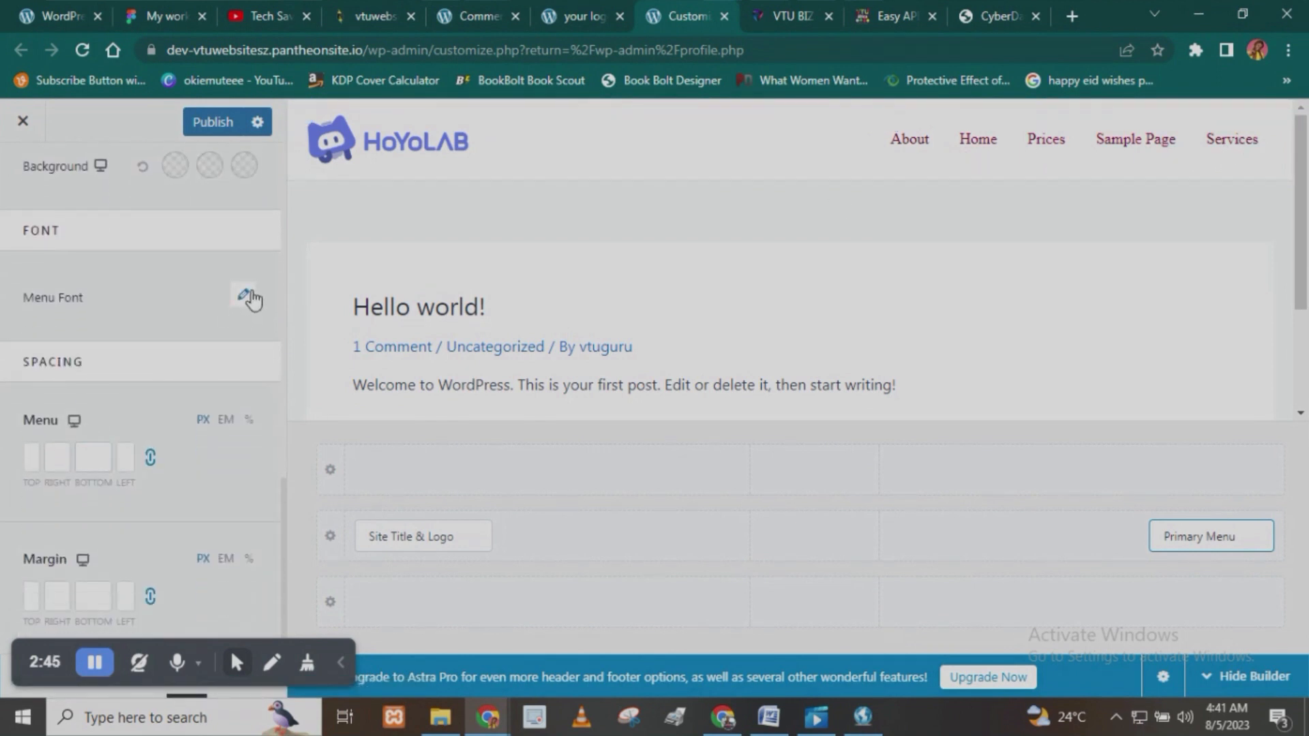
{"action": "left_click", "coordinate": [245, 296]}
{"action": "left_click", "coordinate": [119, 377]}
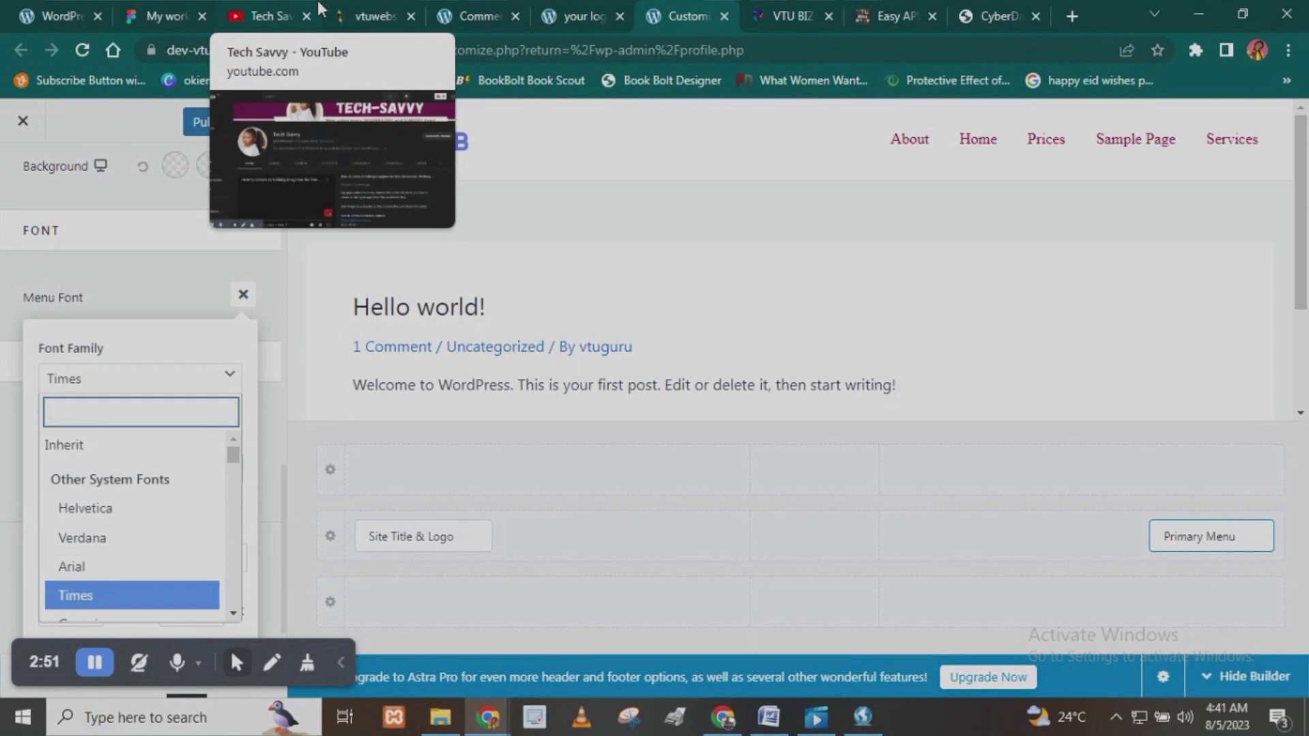
{"action": "type", "text": "ti"}
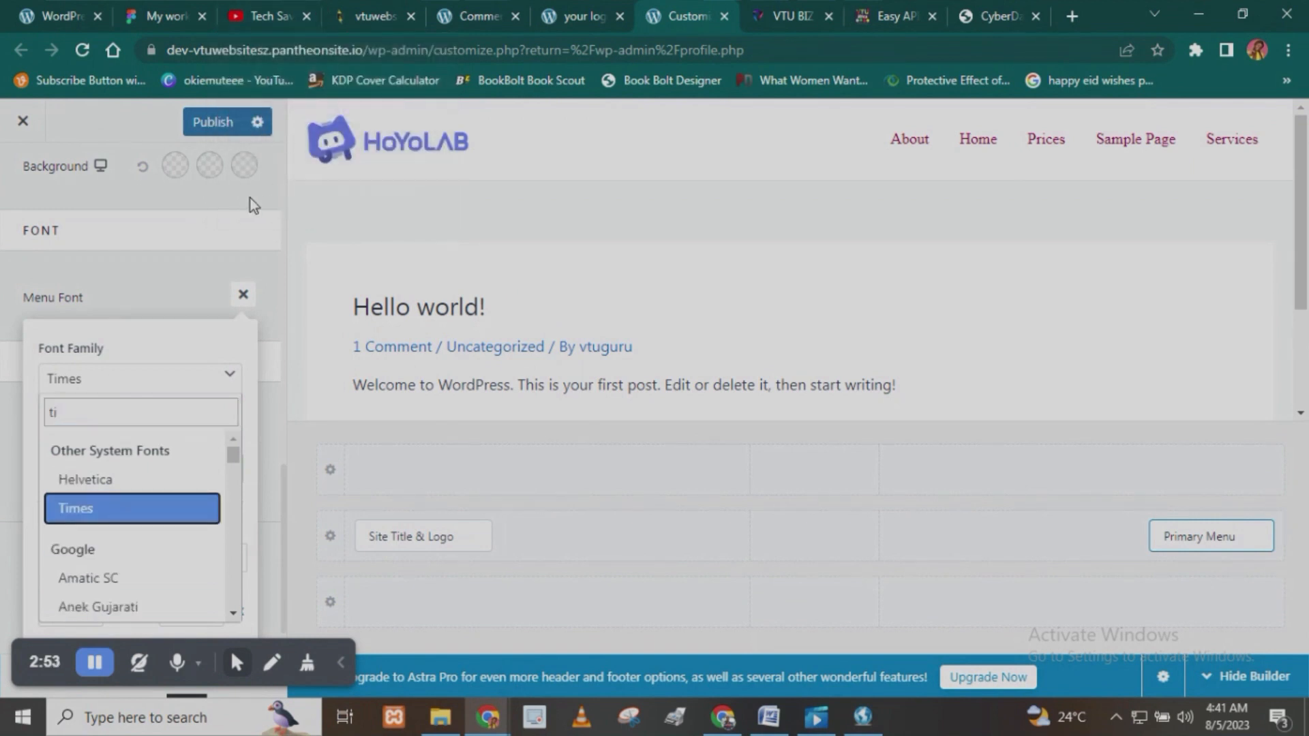
{"action": "left_click", "coordinate": [116, 523]}
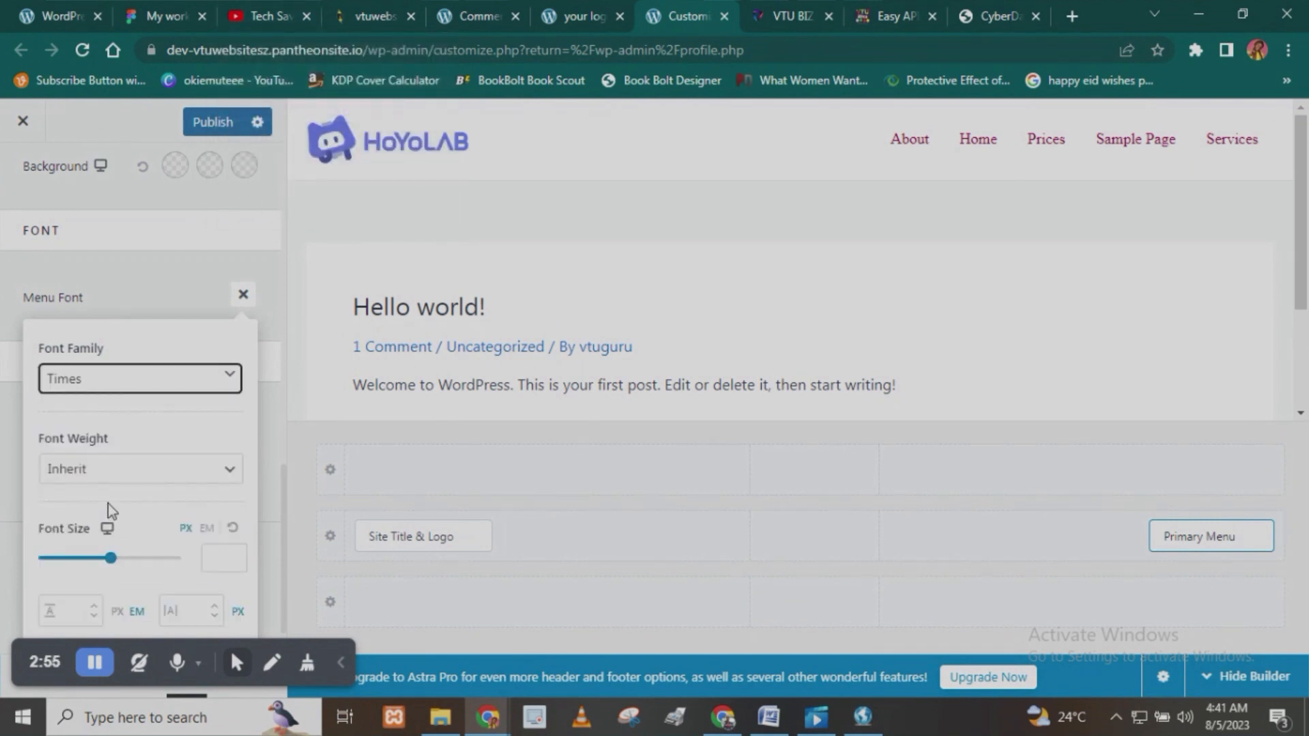
- Set the menu font's weight to Bold 700 and its size to 20 px
{"action": "scroll", "coordinate": [109, 485], "scroll_direction": "down", "scroll_amount": 1}
{"action": "left_click", "coordinate": [106, 411]}
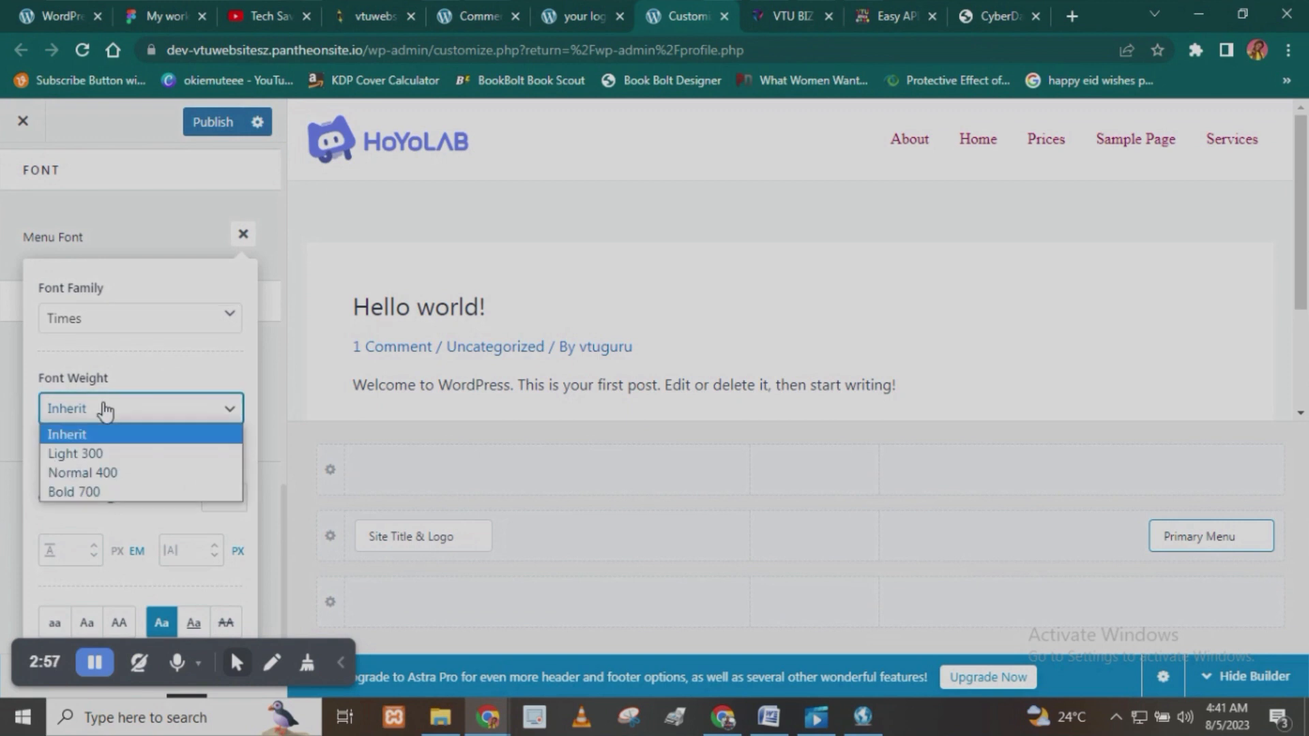
{"action": "left_click", "coordinate": [92, 474]}
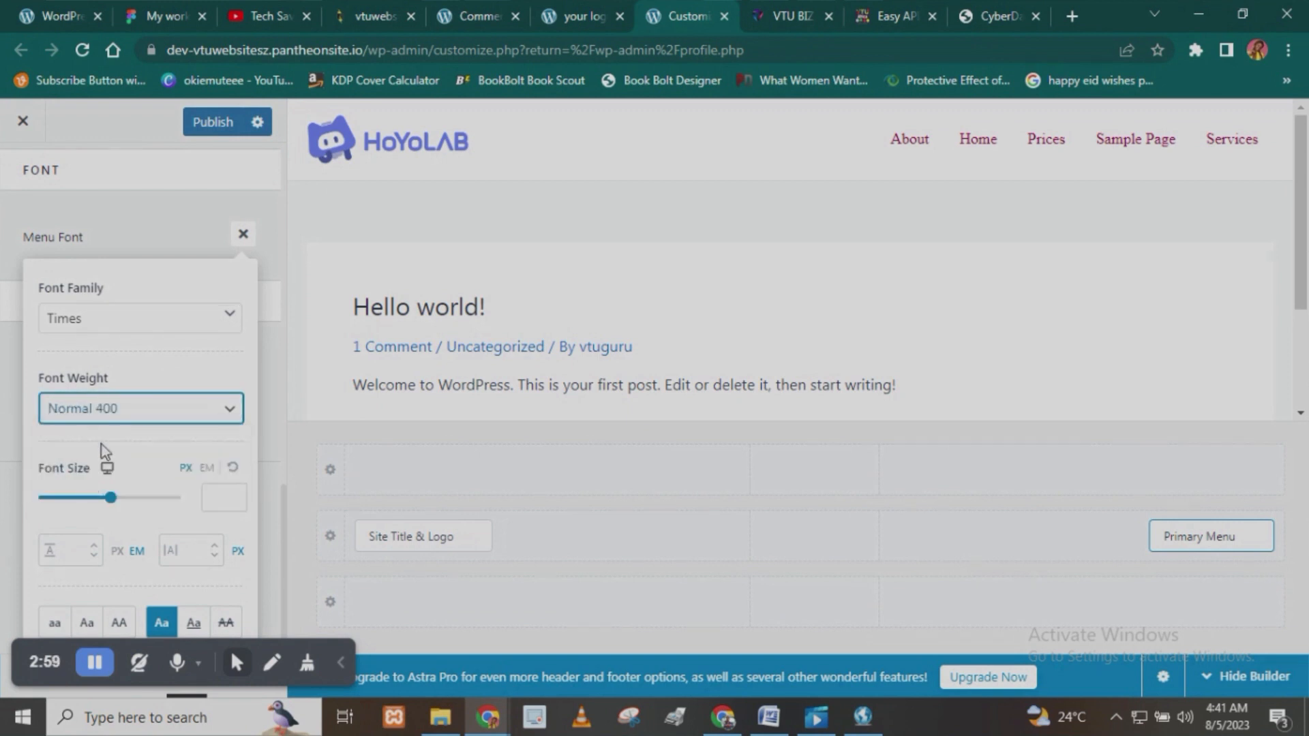
{"action": "left_click", "coordinate": [102, 409]}
{"action": "left_click", "coordinate": [102, 493]}
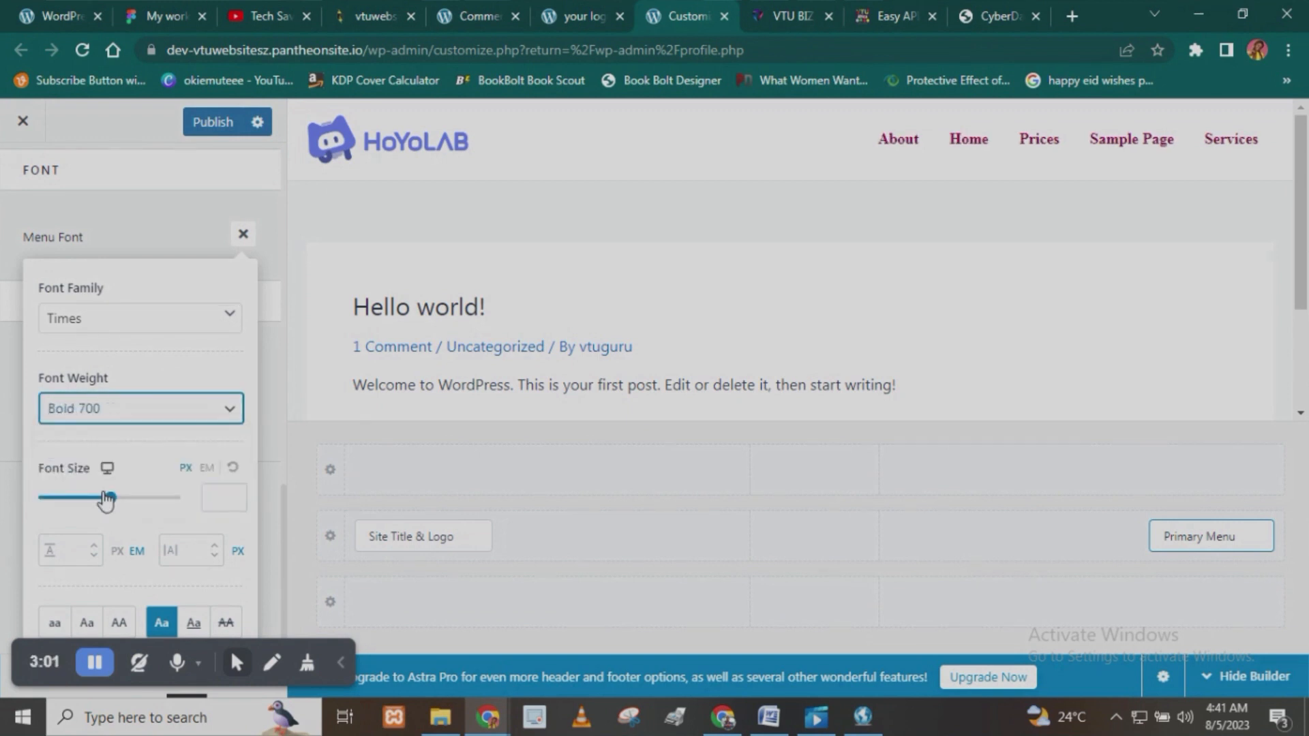
{"action": "left_click_drag", "start_coordinate": [111, 495], "coordinate": [60, 510]}
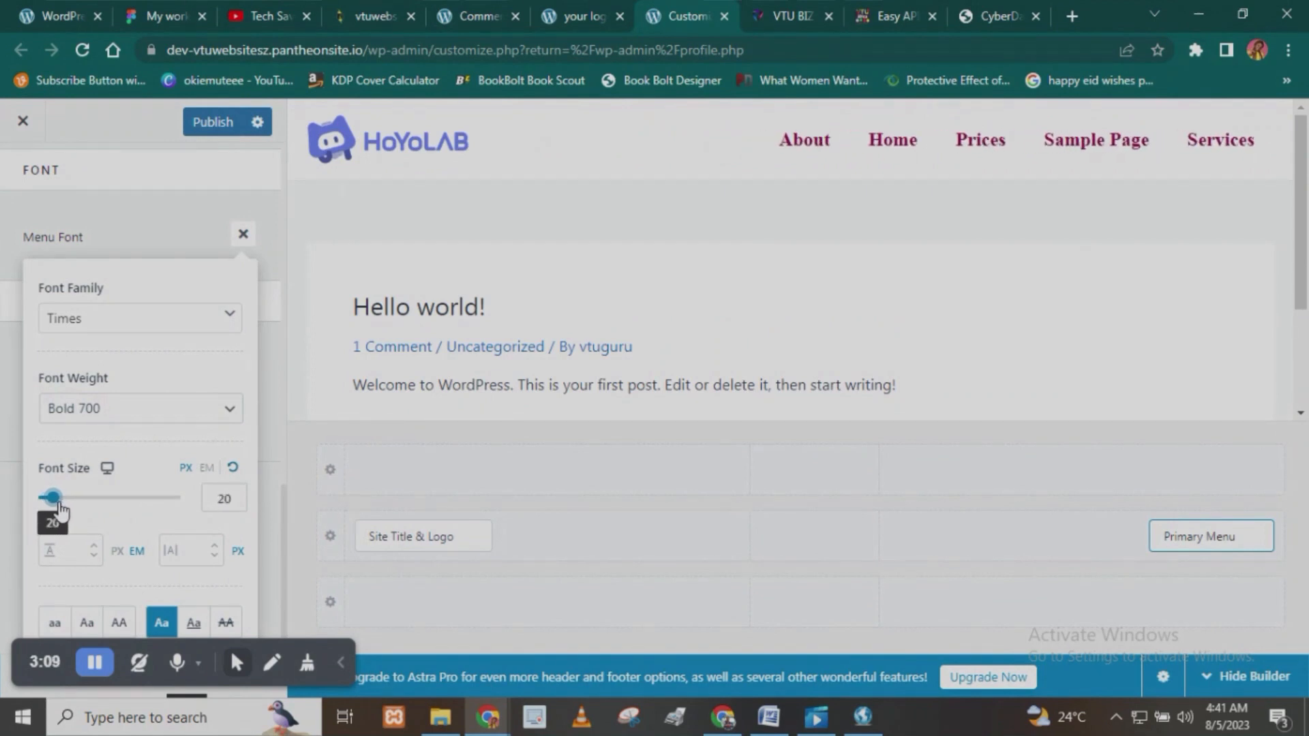
- Set the menu font's size to 15 px and close the font settings
{"action": "left_click", "coordinate": [208, 497]}
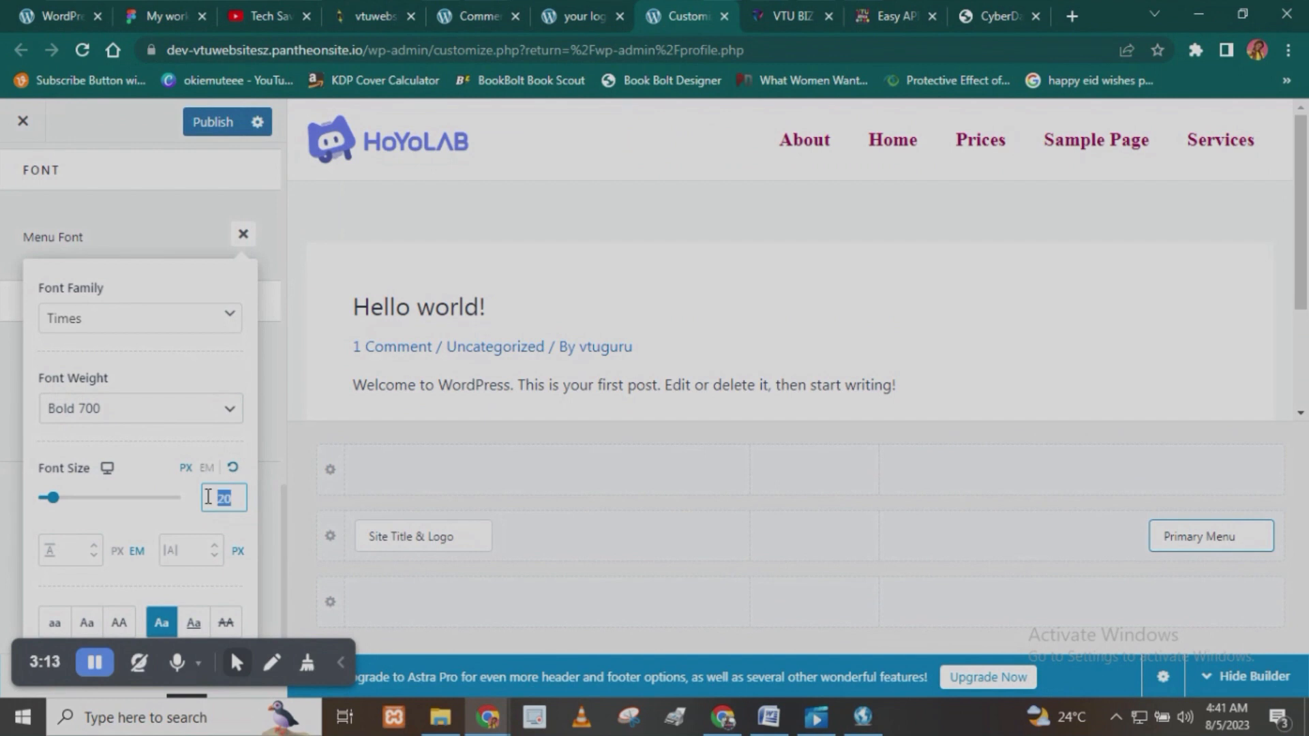
{"action": "type", "text": "1"}
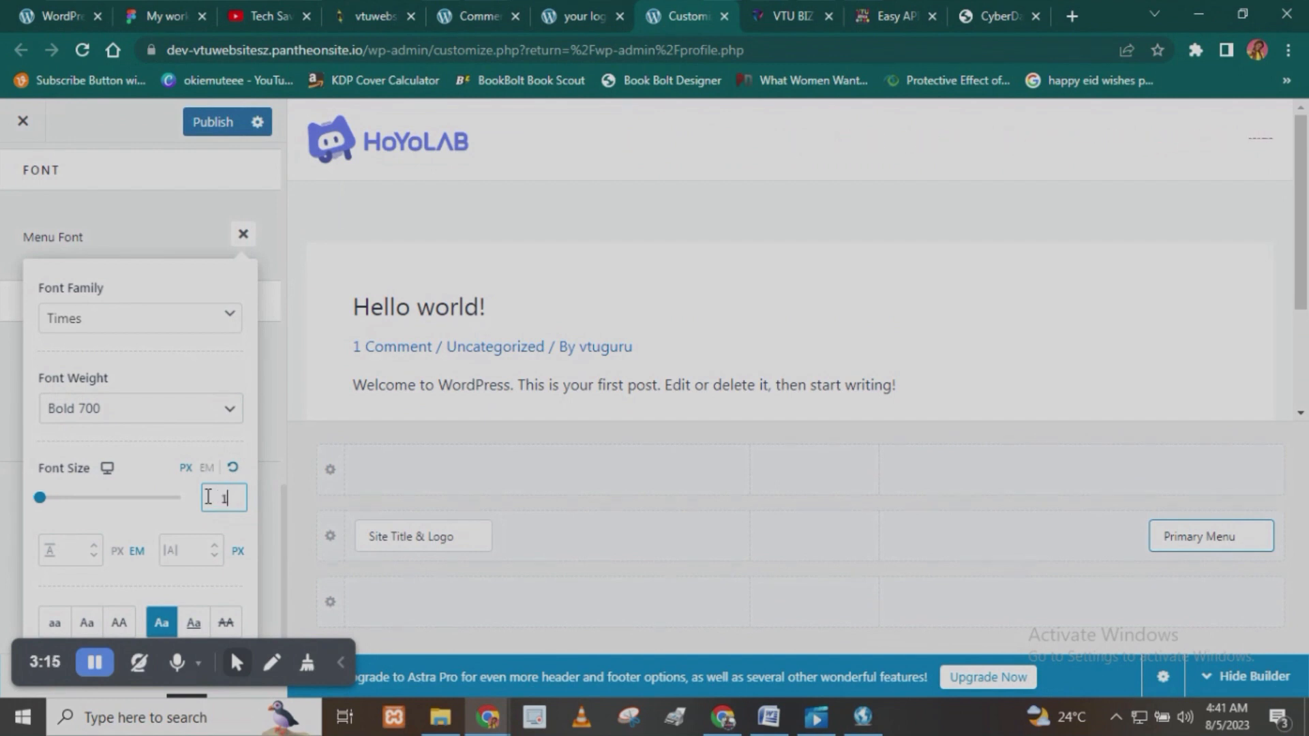
{"action": "type", "text": "7"}
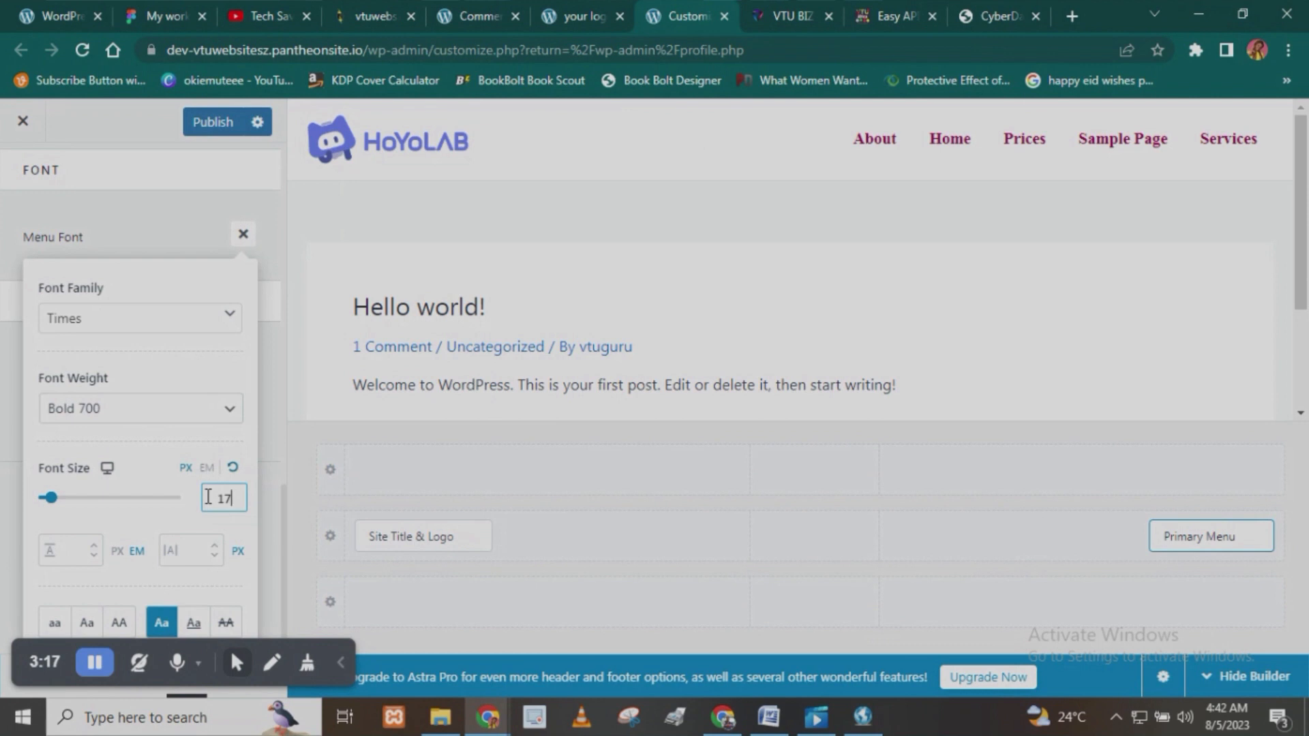
{"action": "type", "text": "15"}
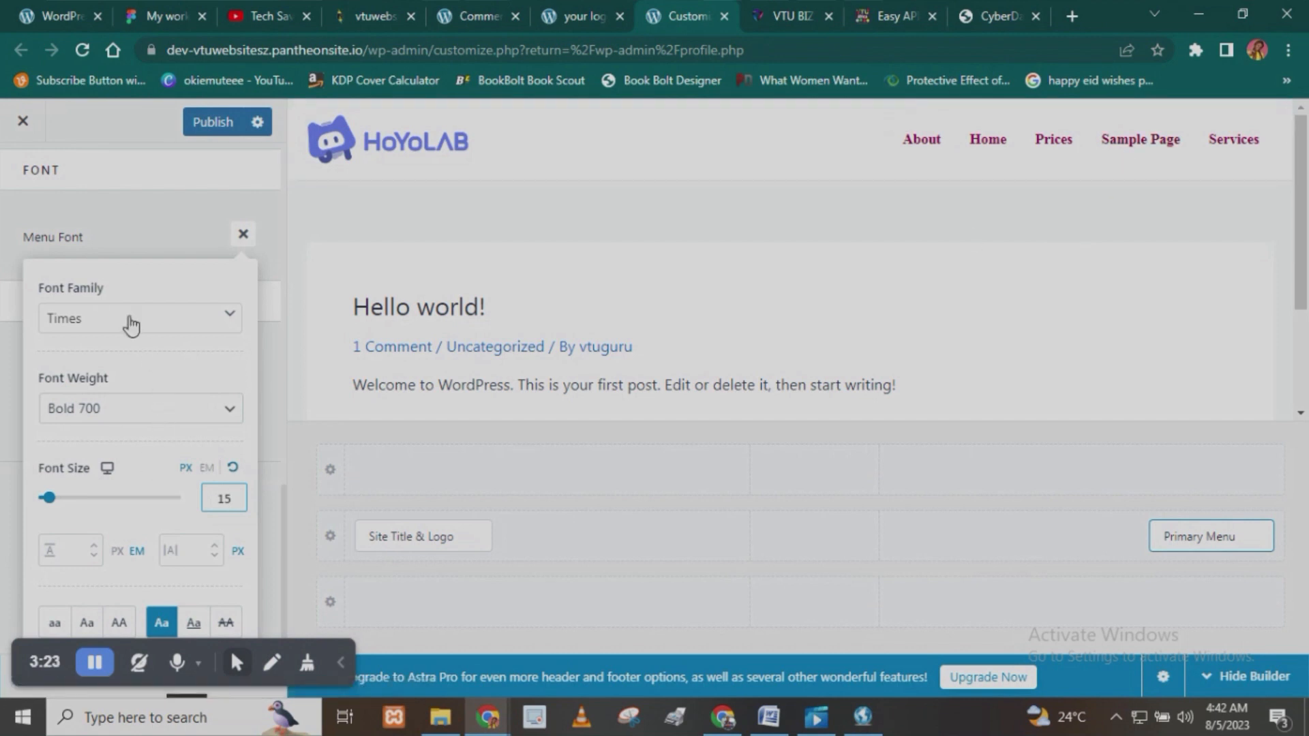
{"action": "left_click", "coordinate": [126, 243]}
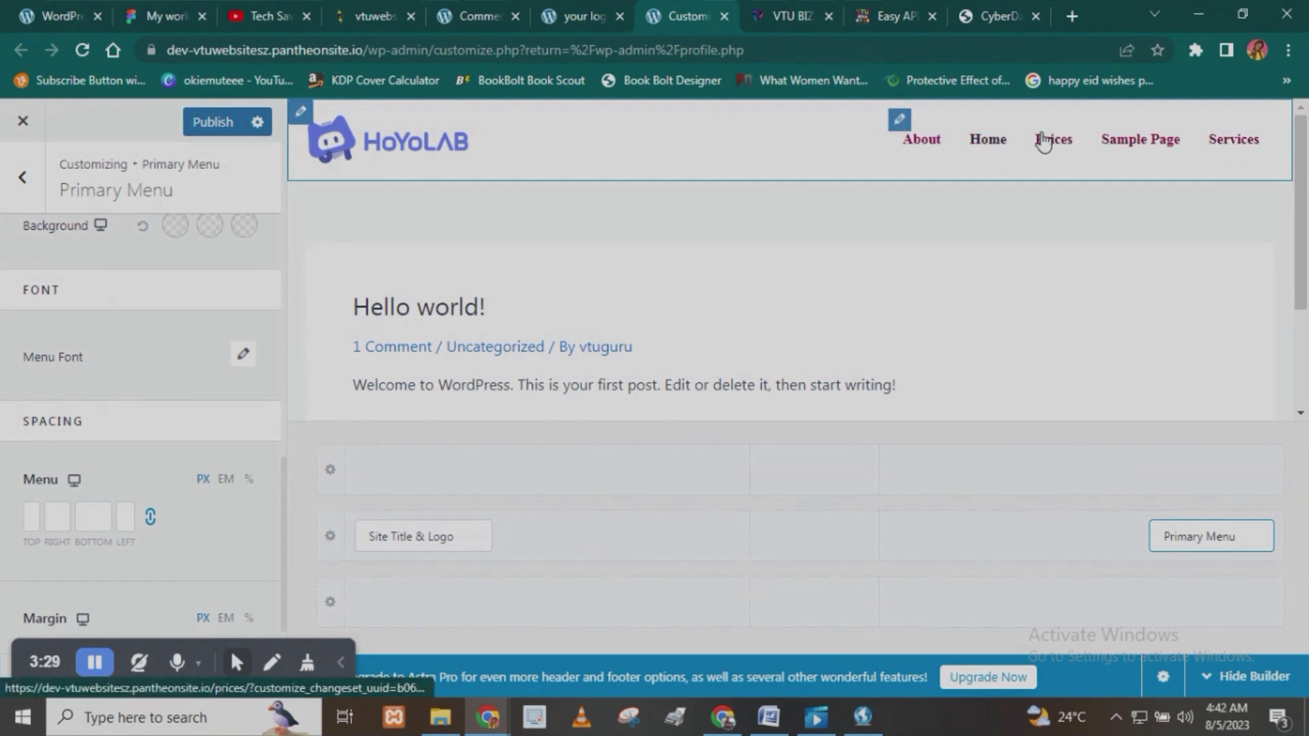
- Add a Button element beside the primary menu in the header and open its text and link settings
{"action": "left_click", "coordinate": [1072, 539]}
{"action": "left_click", "coordinate": [1085, 290]}
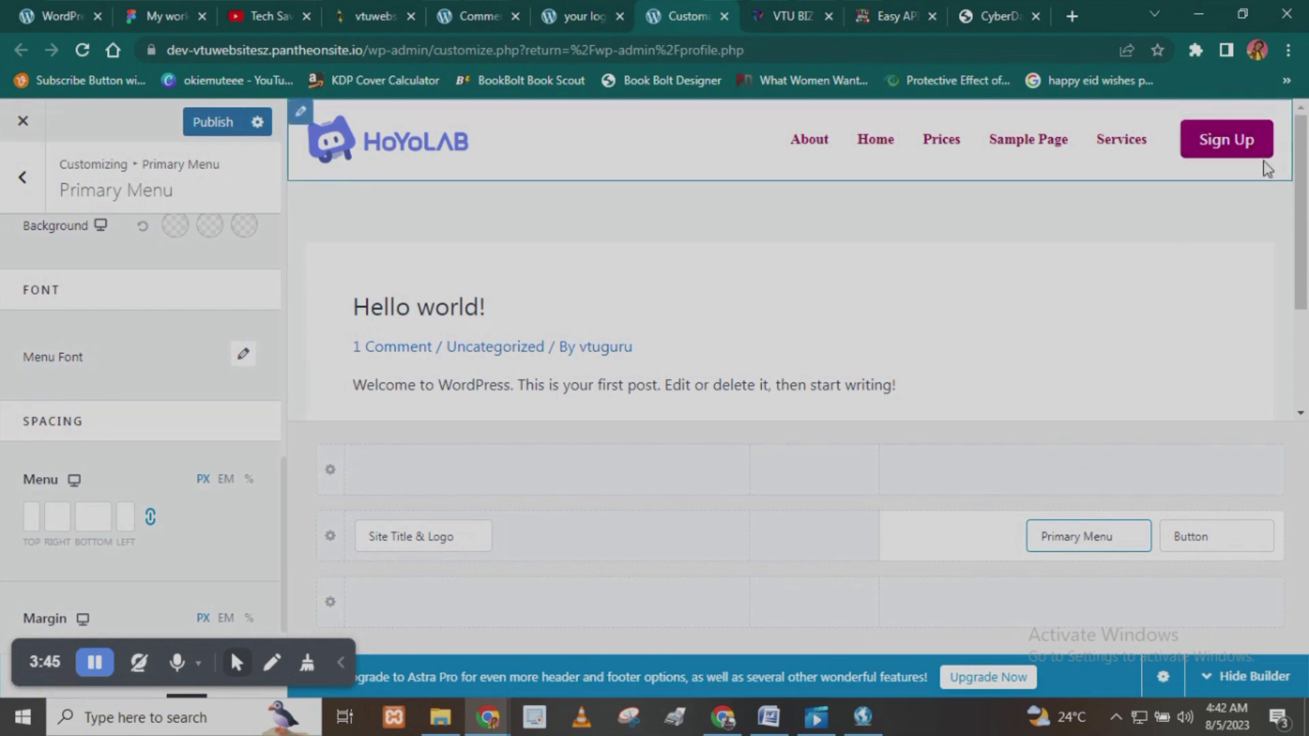
{"action": "scroll", "coordinate": [66, 419], "scroll_direction": "up", "scroll_amount": 5}
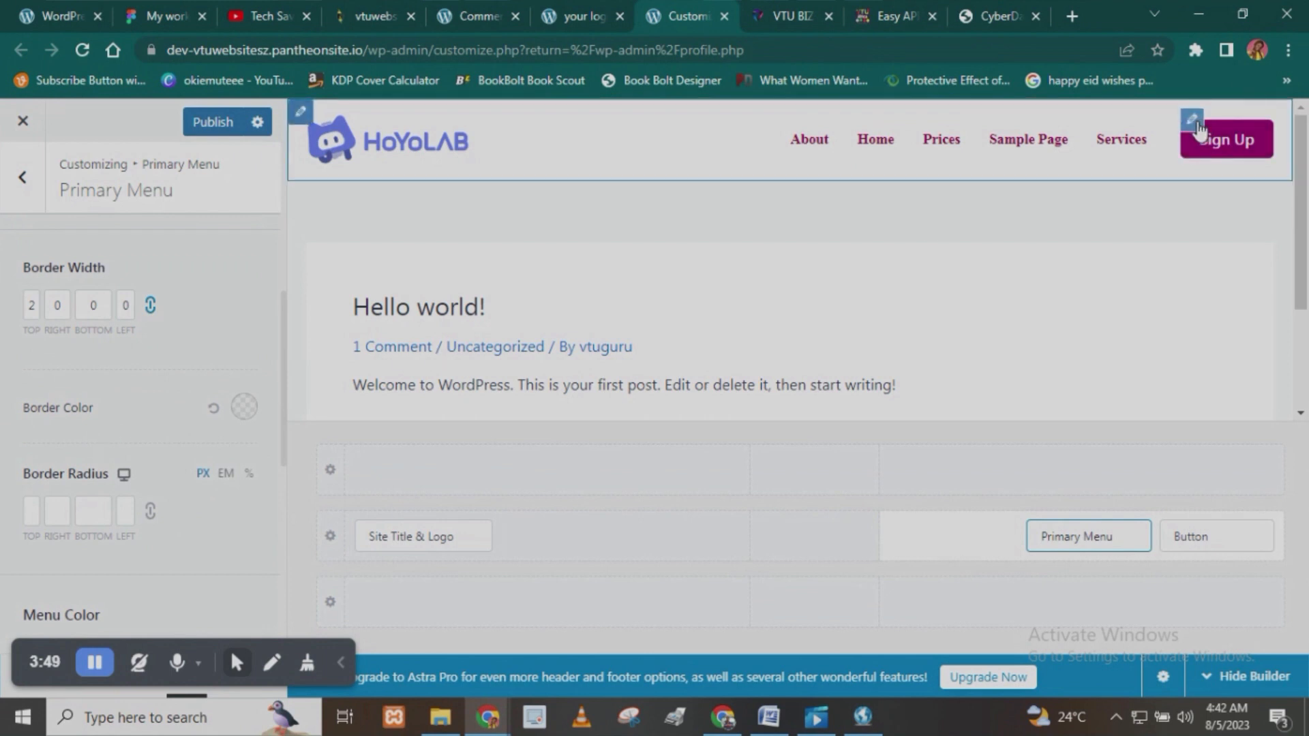
{"action": "left_click", "coordinate": [1195, 123]}
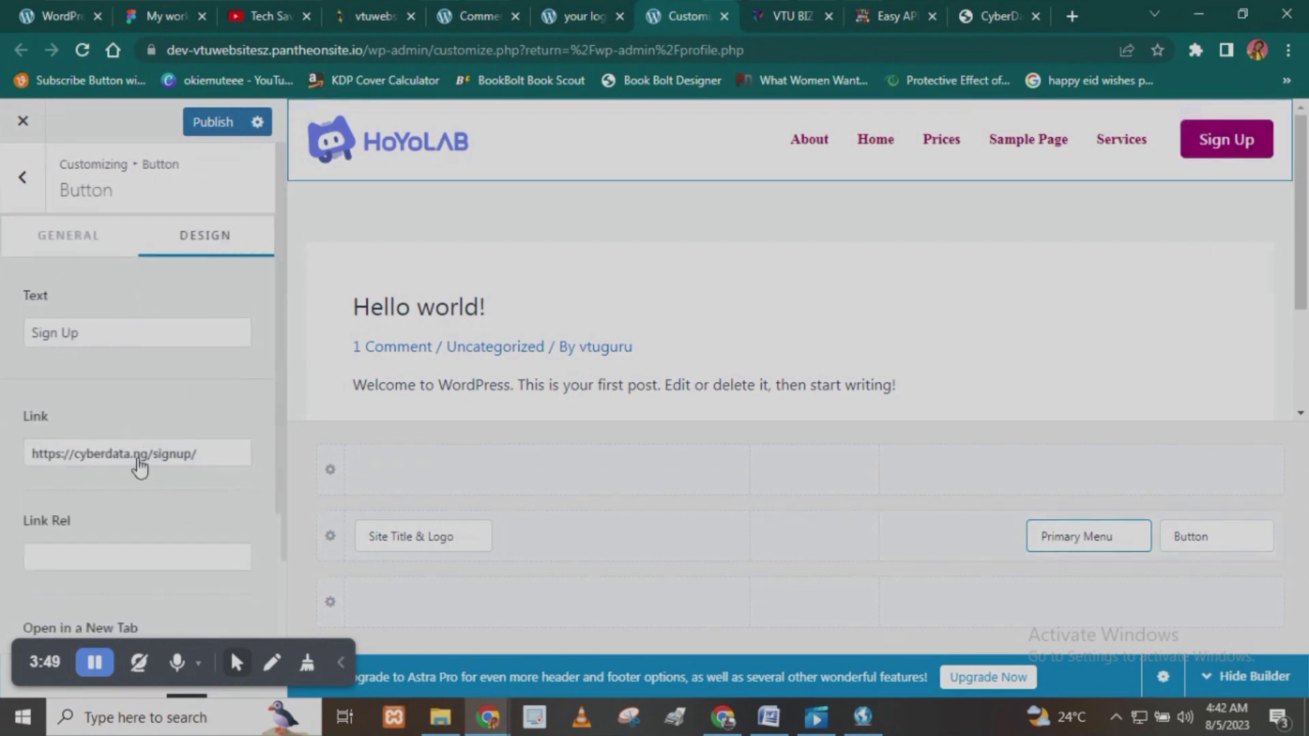
{"action": "left_click", "coordinate": [97, 335]}
{"action": "left_click", "coordinate": [218, 457]}
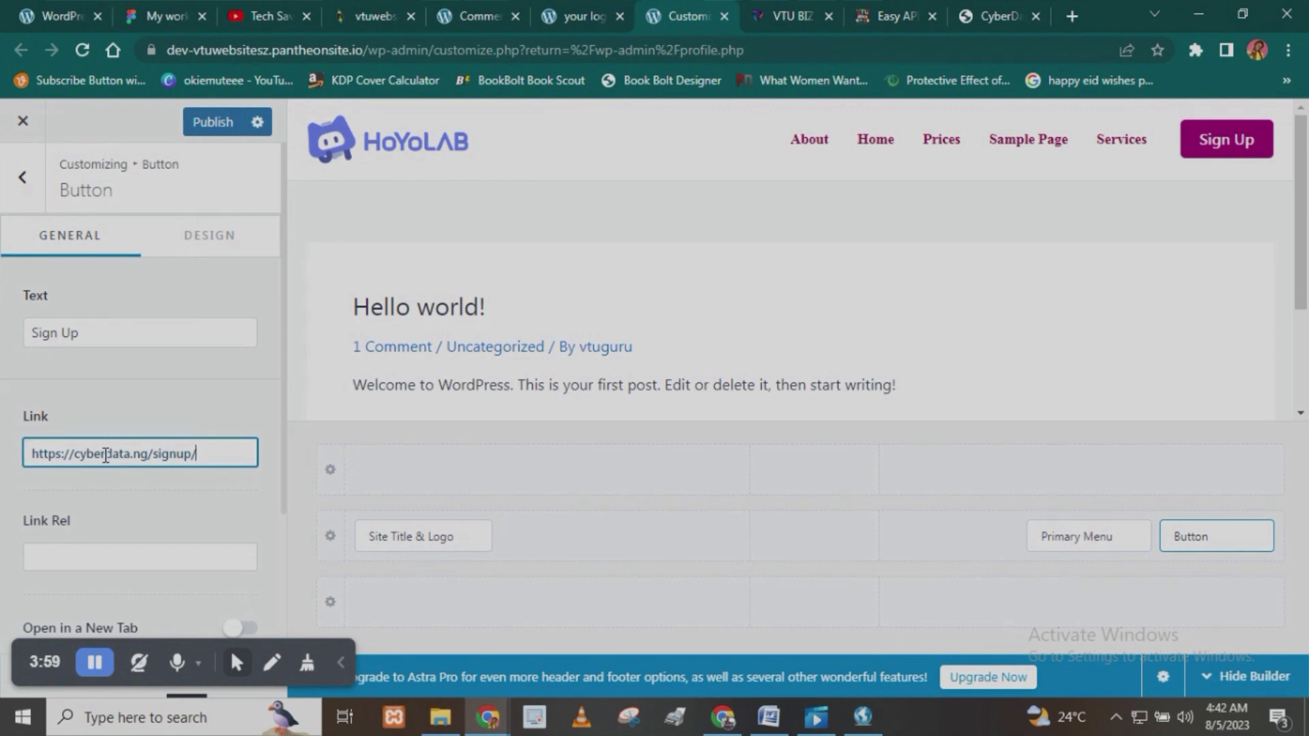
- Reset the header button's border color to its default
{"action": "left_click", "coordinate": [204, 247]}
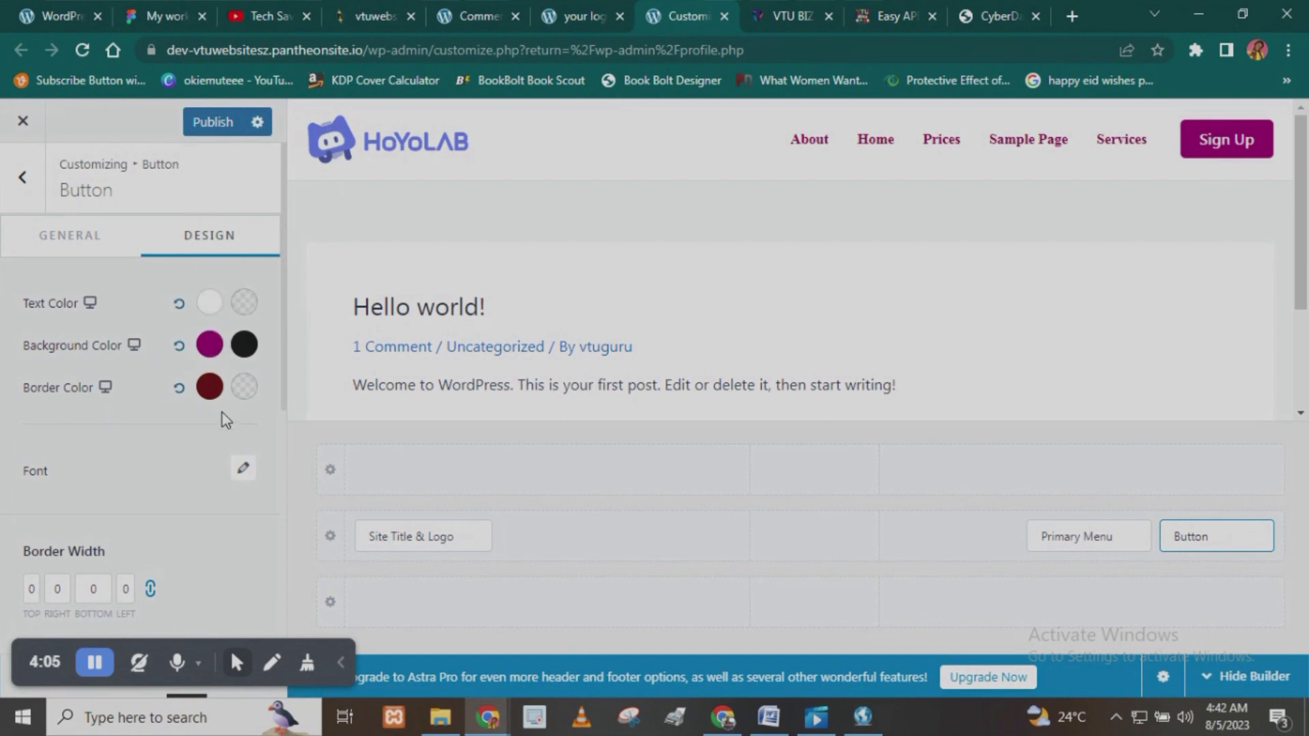
{"action": "left_click", "coordinate": [180, 388]}
{"action": "scroll", "coordinate": [187, 428], "scroll_direction": "down", "scroll_amount": 6}
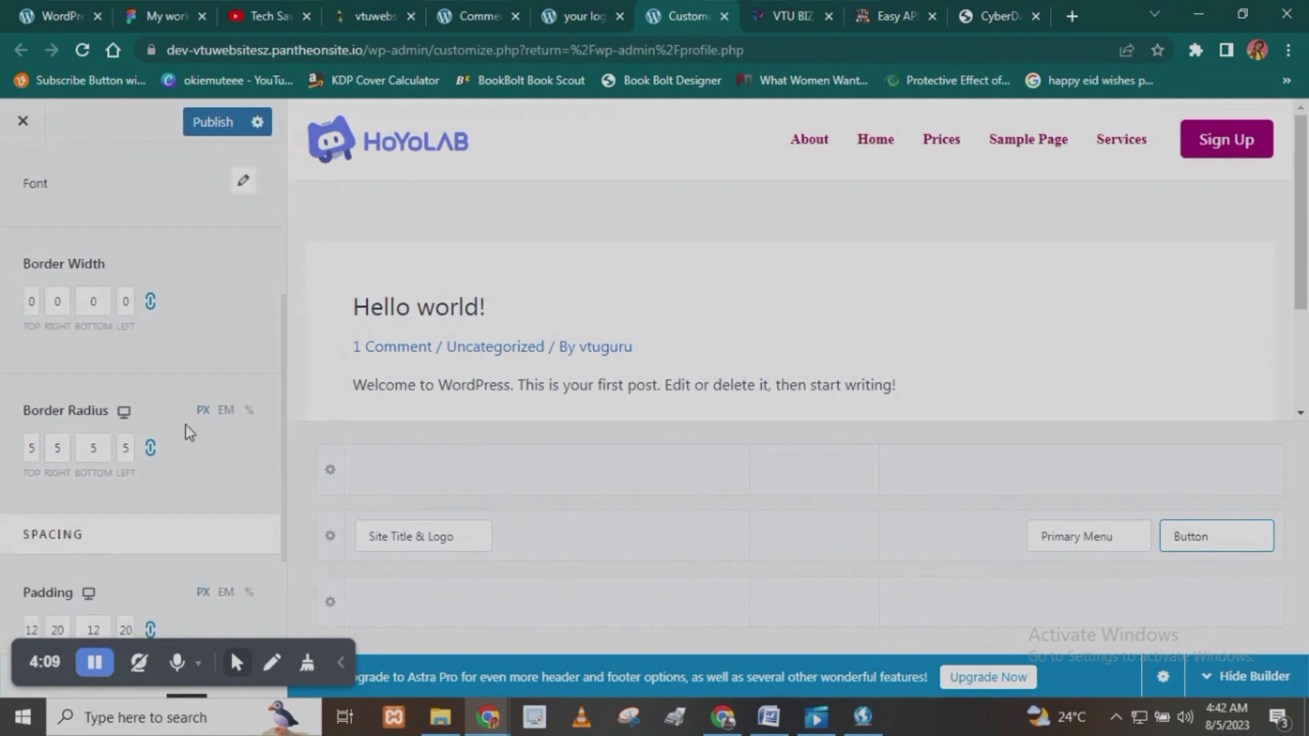
{"action": "left_click", "coordinate": [34, 277]}
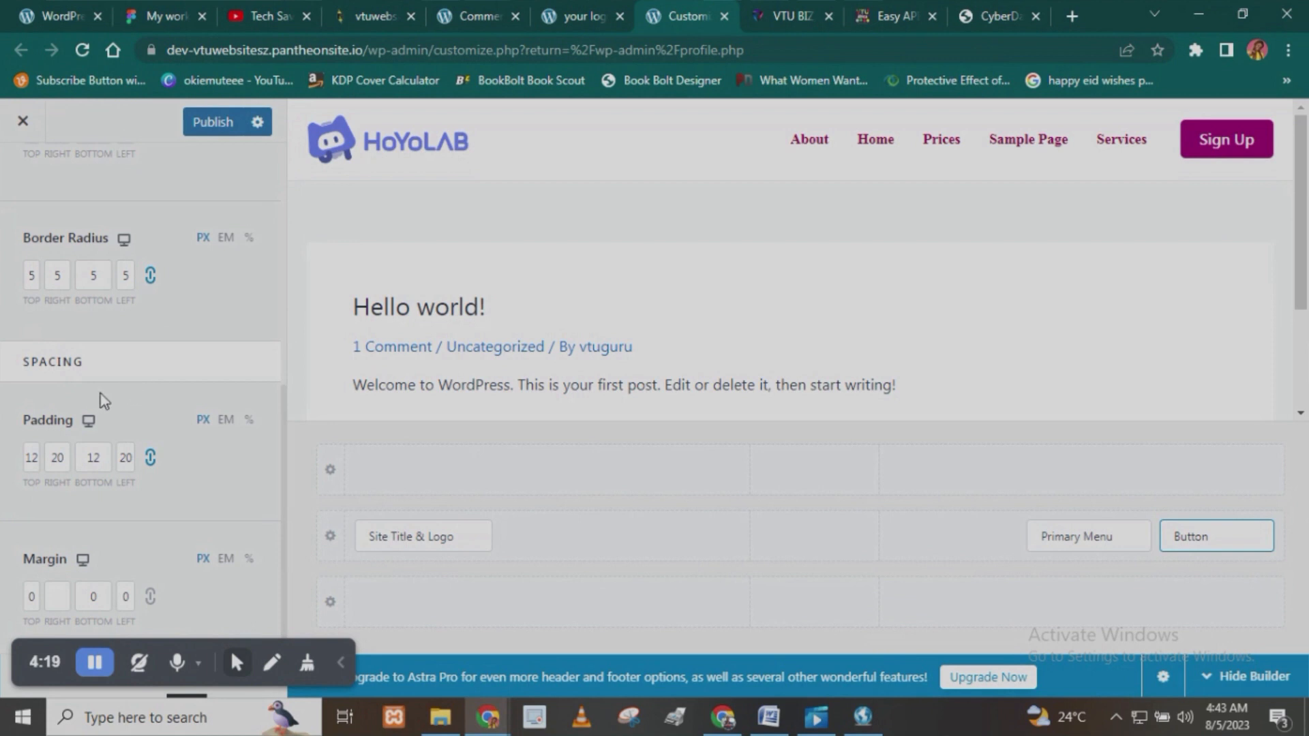
- Set the header button's padding to 20 px on all four linked sides
{"action": "left_click", "coordinate": [30, 458]}
{"action": "left_click", "coordinate": [152, 462]}
{"action": "left_click", "coordinate": [151, 458]}
{"action": "left_click", "coordinate": [57, 461]}
{"action": "type", "text": "20"}
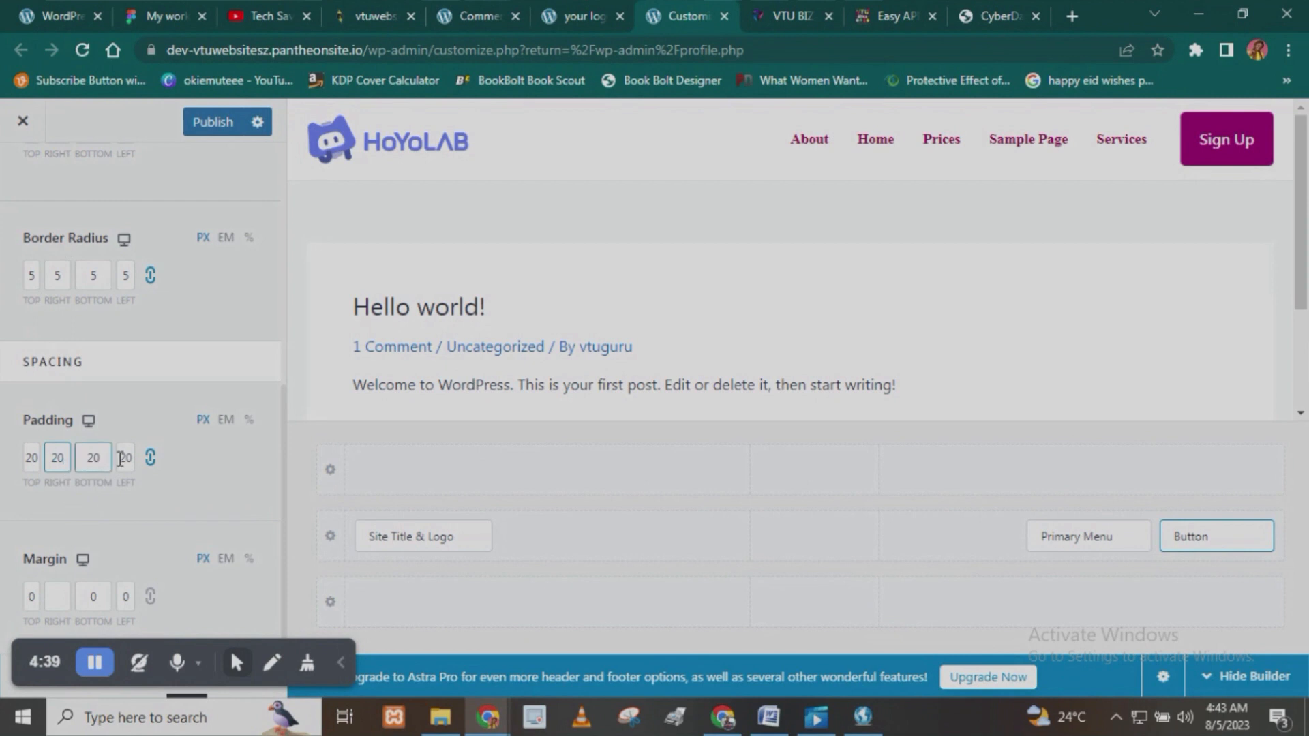
- Unlink the button's padding values and set the top and bottom padding to 12 px
{"action": "left_click", "coordinate": [150, 457]}
{"action": "left_click", "coordinate": [39, 458]}
{"action": "type", "text": "12"}
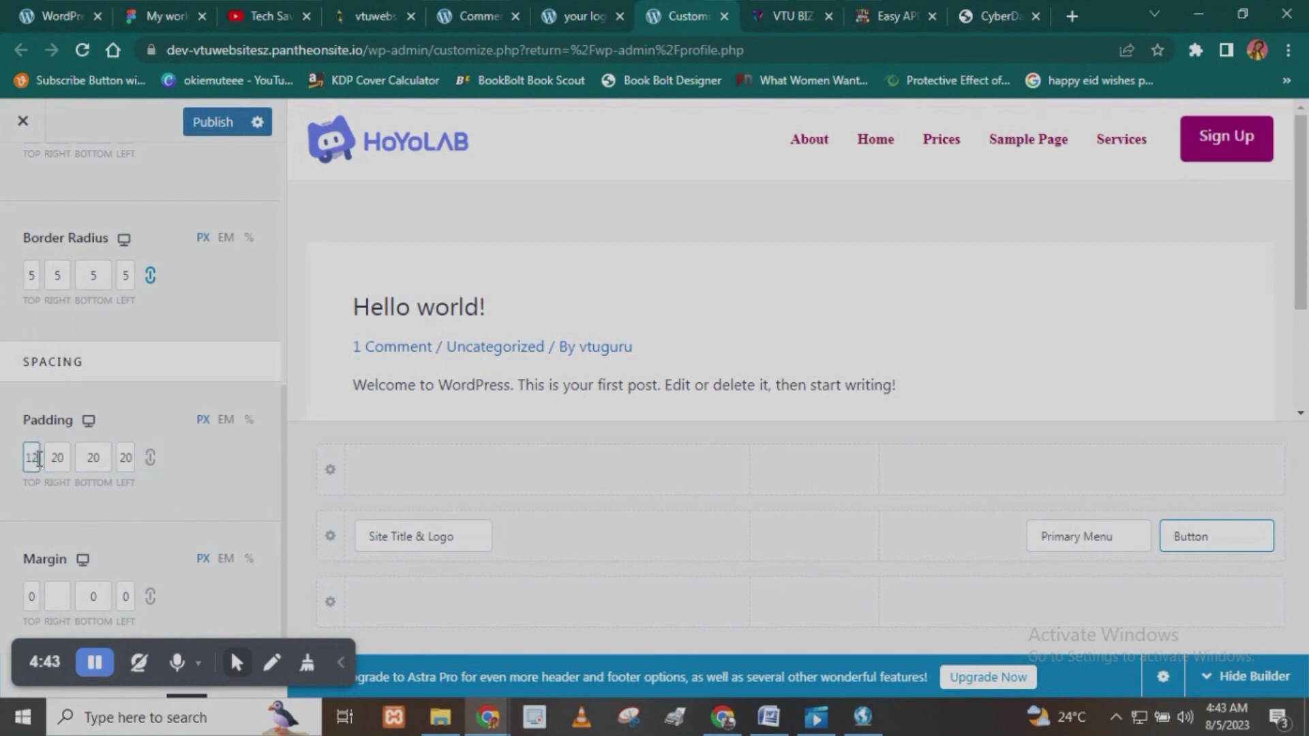
{"action": "left_click", "coordinate": [107, 458]}
{"action": "double_click", "coordinate": [107, 458]}
{"action": "type", "text": "12"}
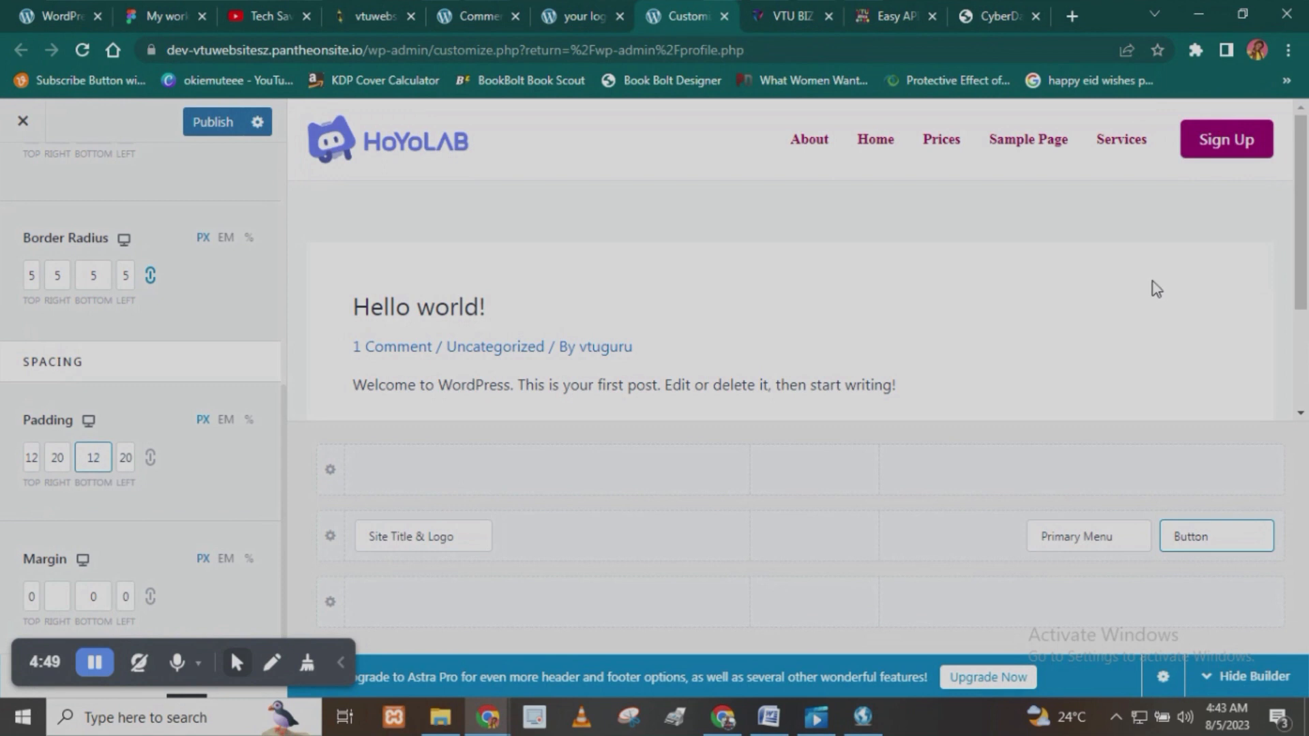
{"action": "left_click", "coordinate": [191, 470]}
- Publish the header changes and reload the live site to check them
{"action": "left_click", "coordinate": [213, 121]}
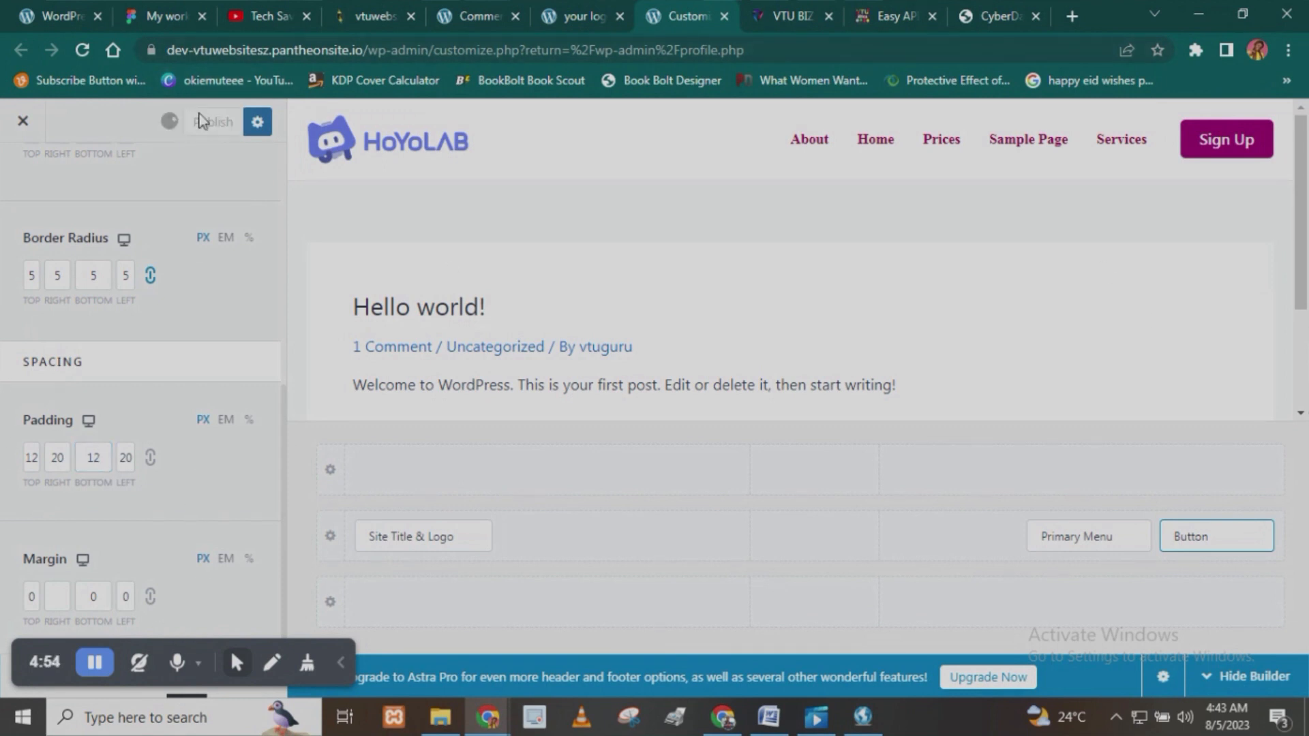
{"action": "left_click", "coordinate": [340, 663]}
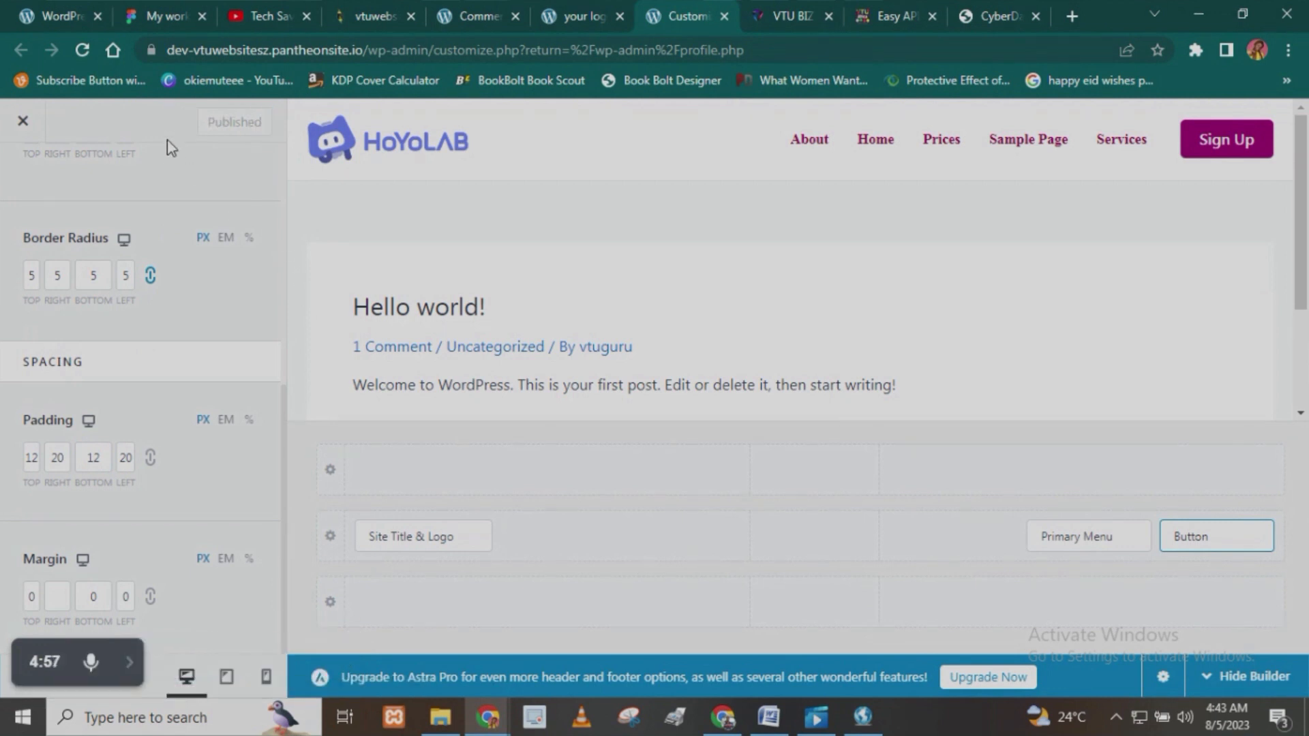
{"action": "left_click", "coordinate": [600, 13]}
{"action": "left_click", "coordinate": [83, 53]}
{"action": "left_click", "coordinate": [639, 405]}
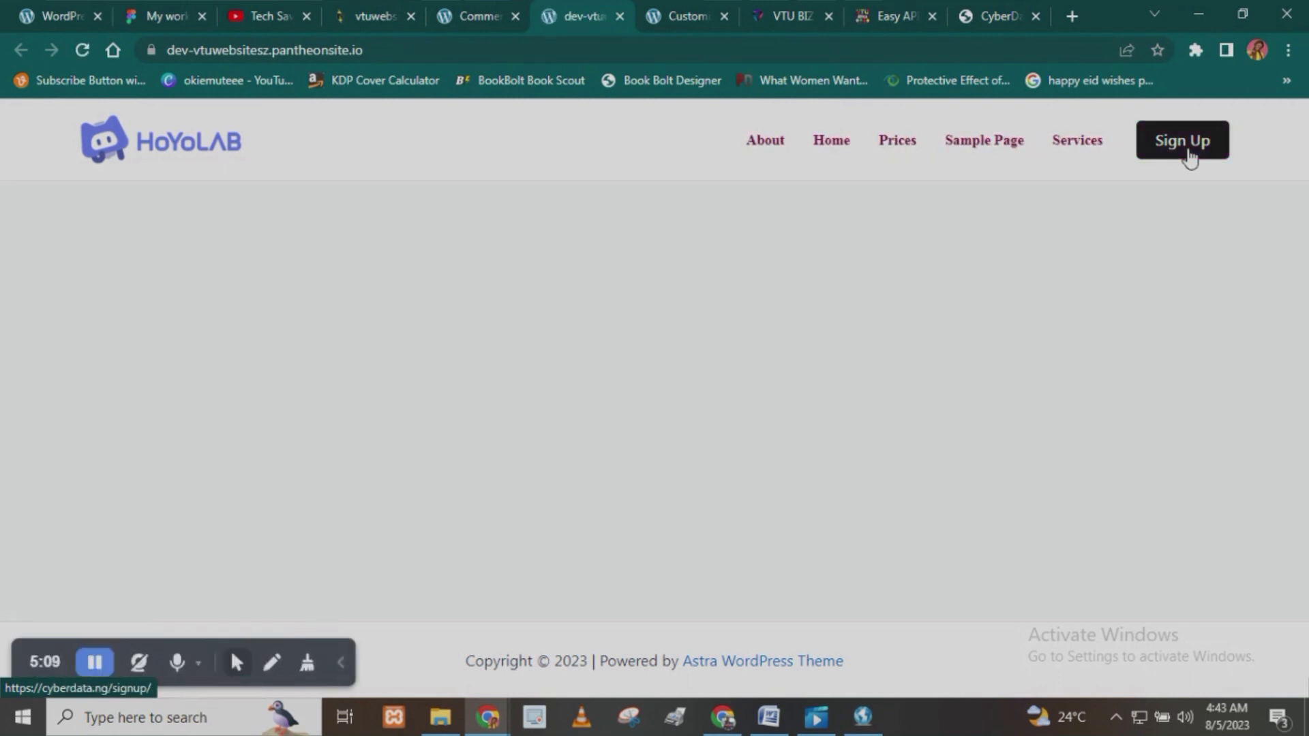
- Compare the Sign Up button's hover background on the live site with its color settings, and examine the live footer's credit line
{"action": "left_click", "coordinate": [478, 16]}
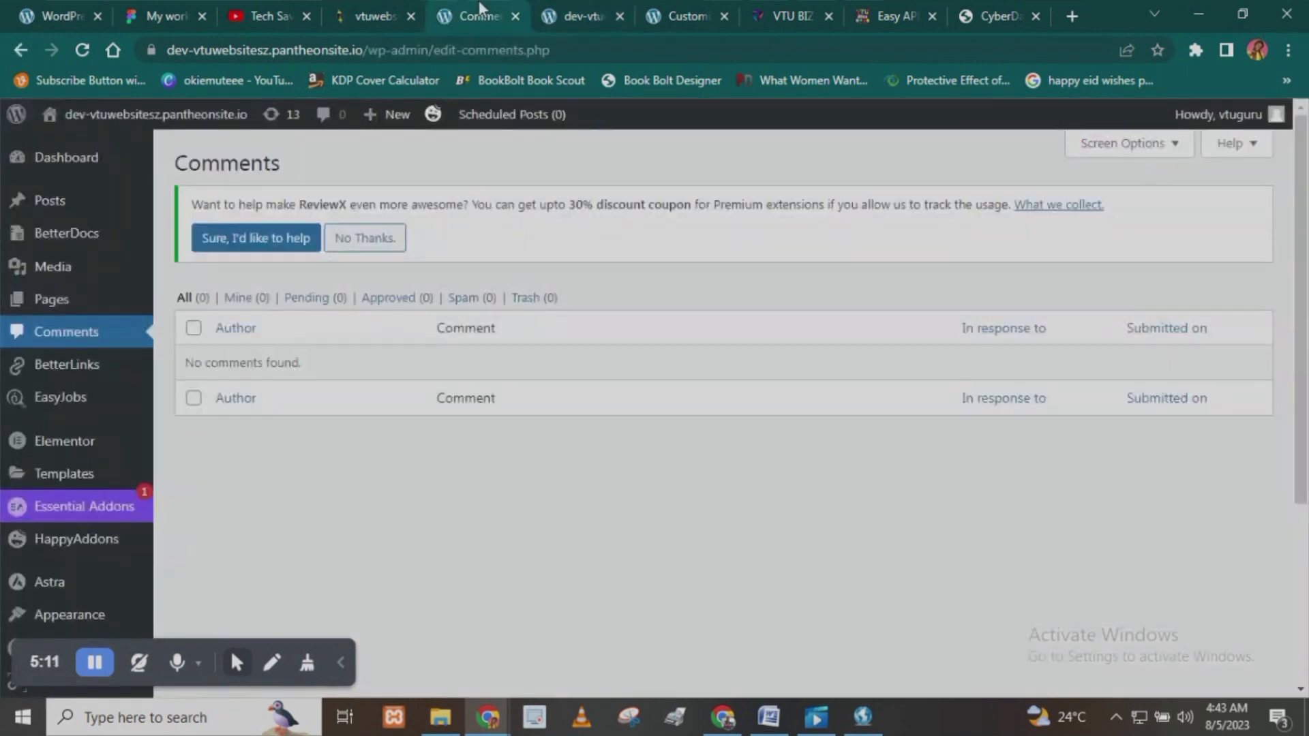
{"action": "left_click", "coordinate": [689, 15]}
{"action": "scroll", "coordinate": [143, 305], "scroll_direction": "up", "scroll_amount": 7}
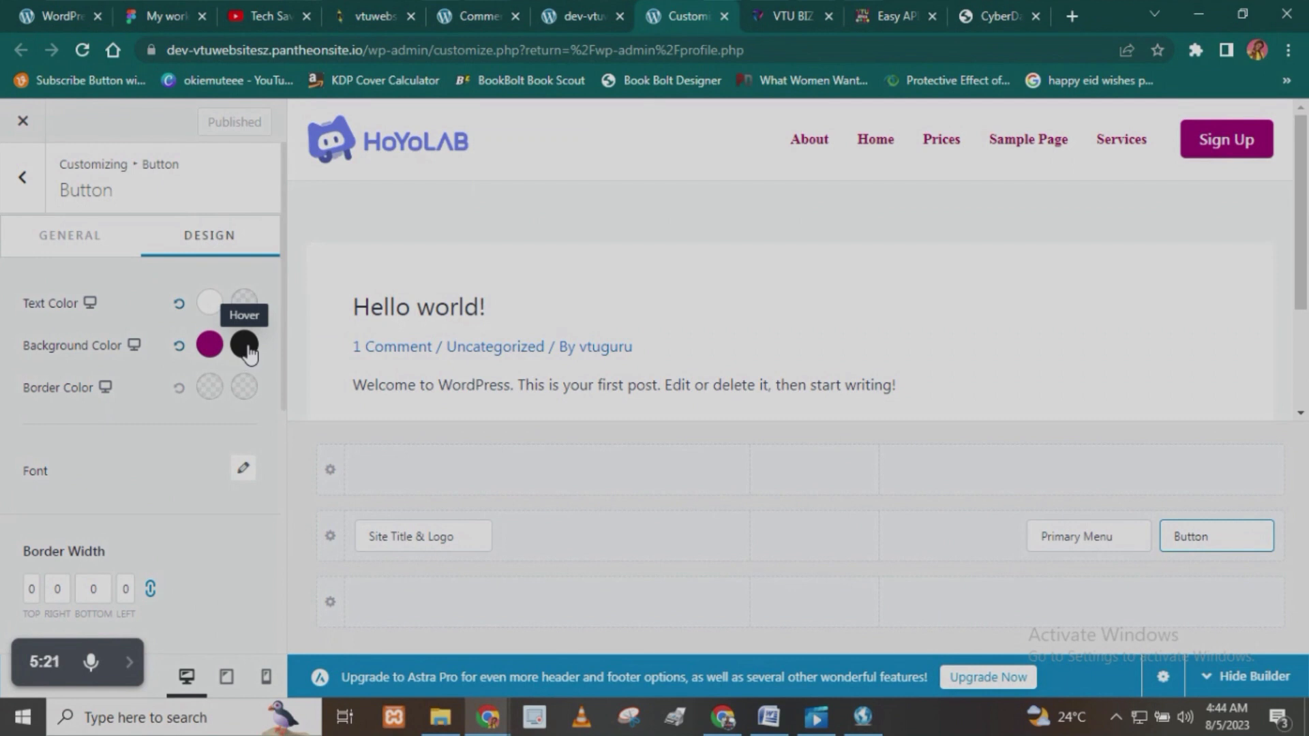
{"action": "left_click", "coordinate": [584, 10]}
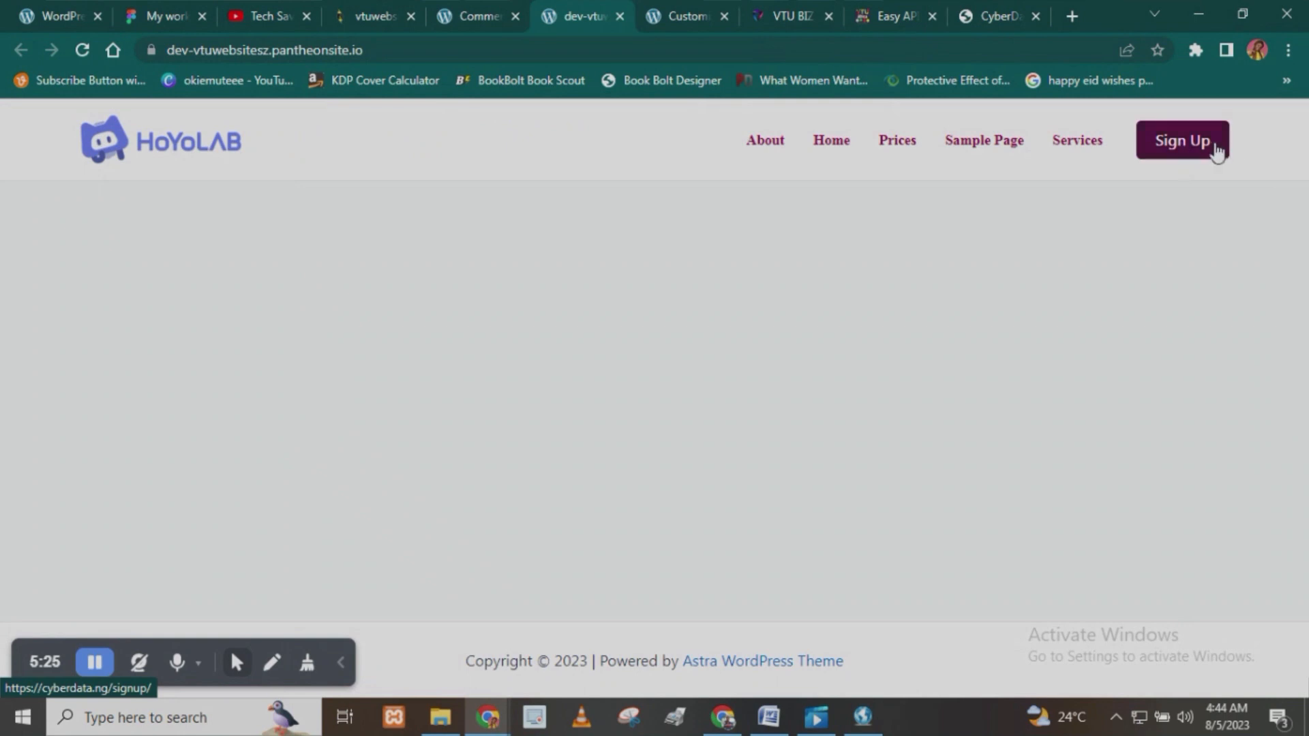
{"action": "left_click", "coordinate": [465, 8]}
{"action": "left_click", "coordinate": [671, 11]}
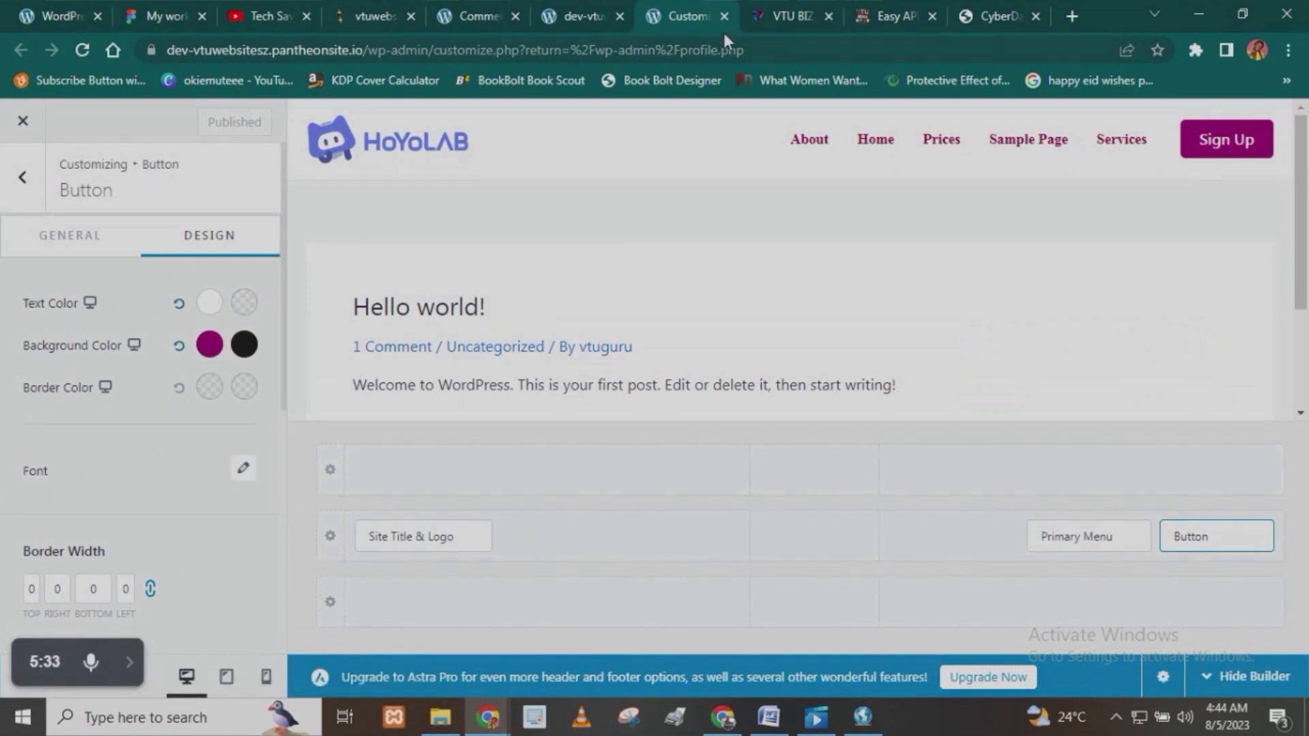
{"action": "left_click", "coordinate": [788, 16]}
{"action": "left_click", "coordinate": [586, 9]}
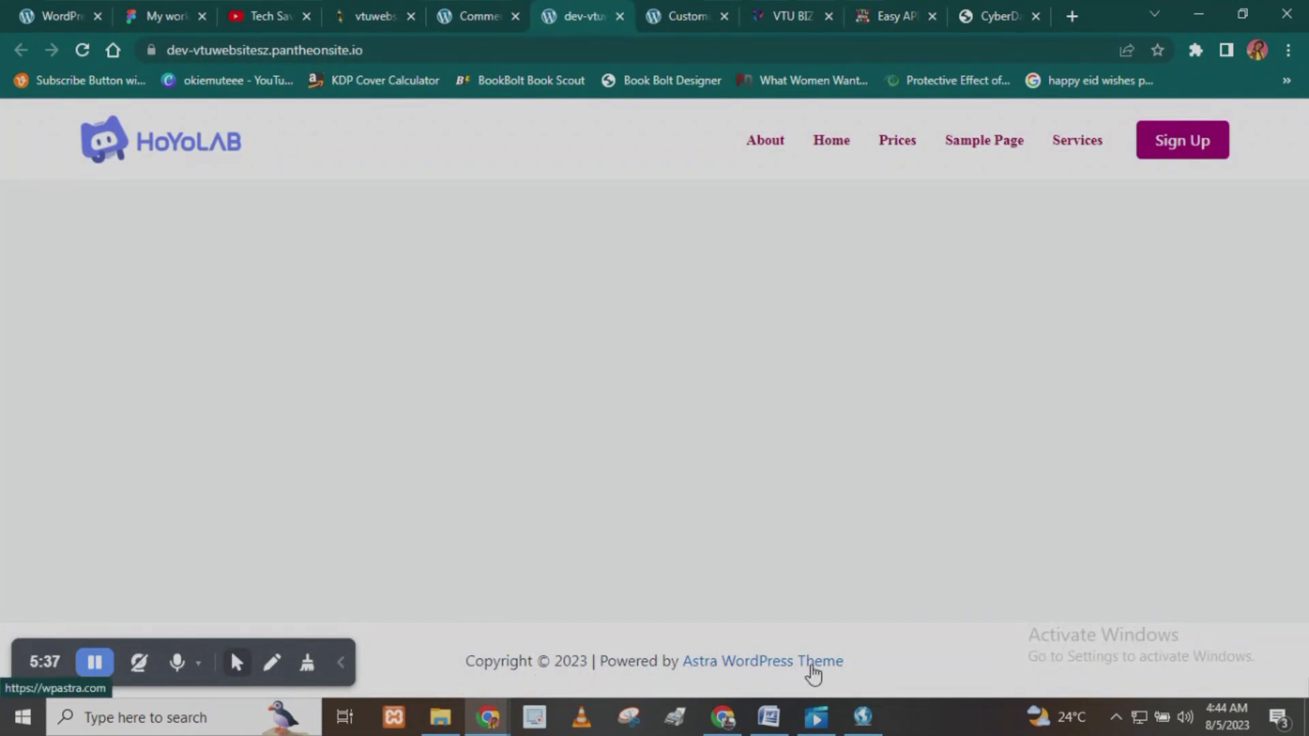
{"action": "left_click", "coordinate": [468, 8]}
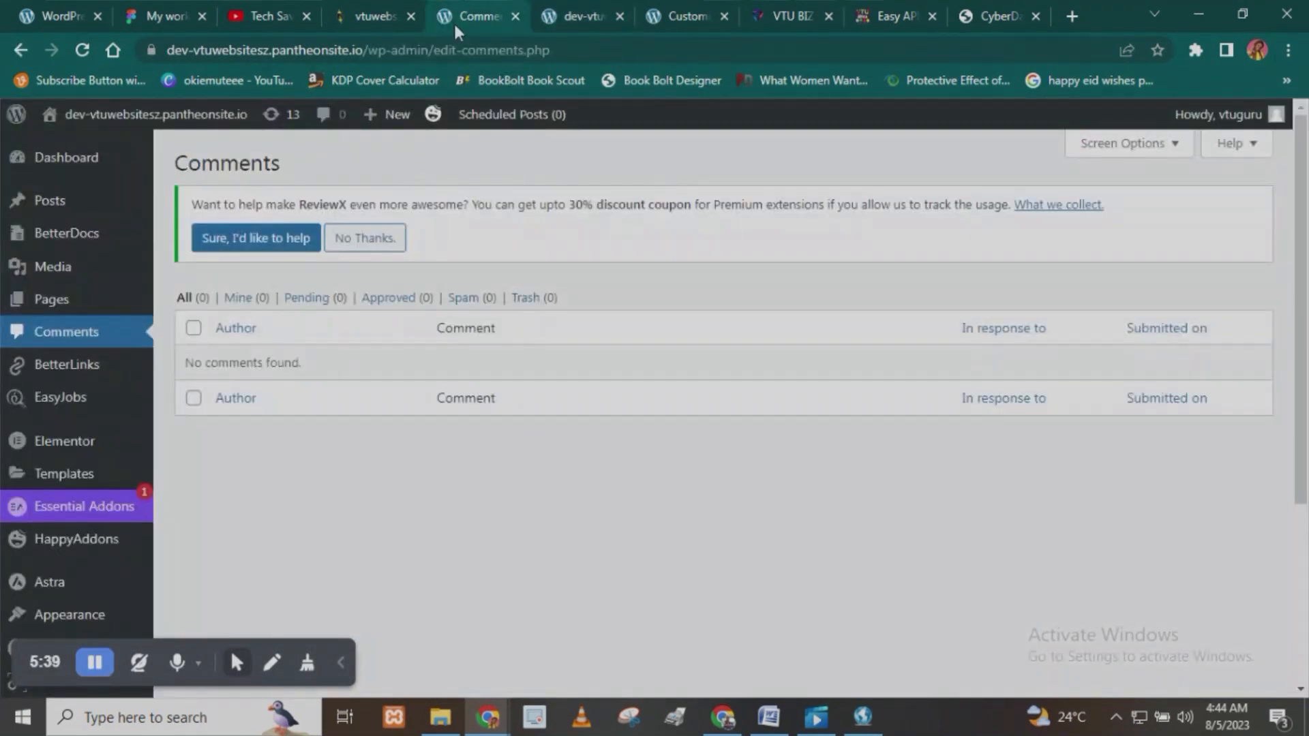
{"action": "left_click", "coordinate": [586, 11]}
{"action": "left_click", "coordinate": [672, 10]}
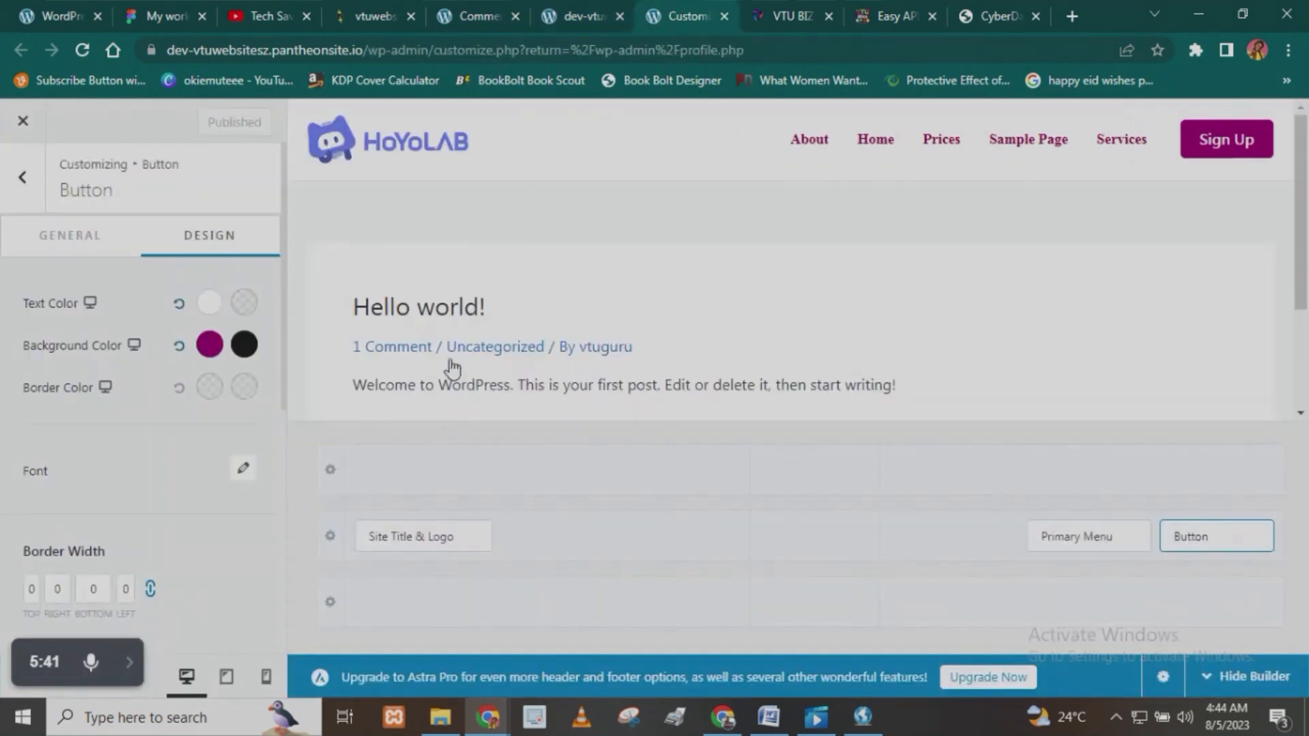
- In the Footer Builder, replace [theme_author] in the Copyright text with "Tech Savvy" and publish the change
{"action": "left_click", "coordinate": [25, 188]}
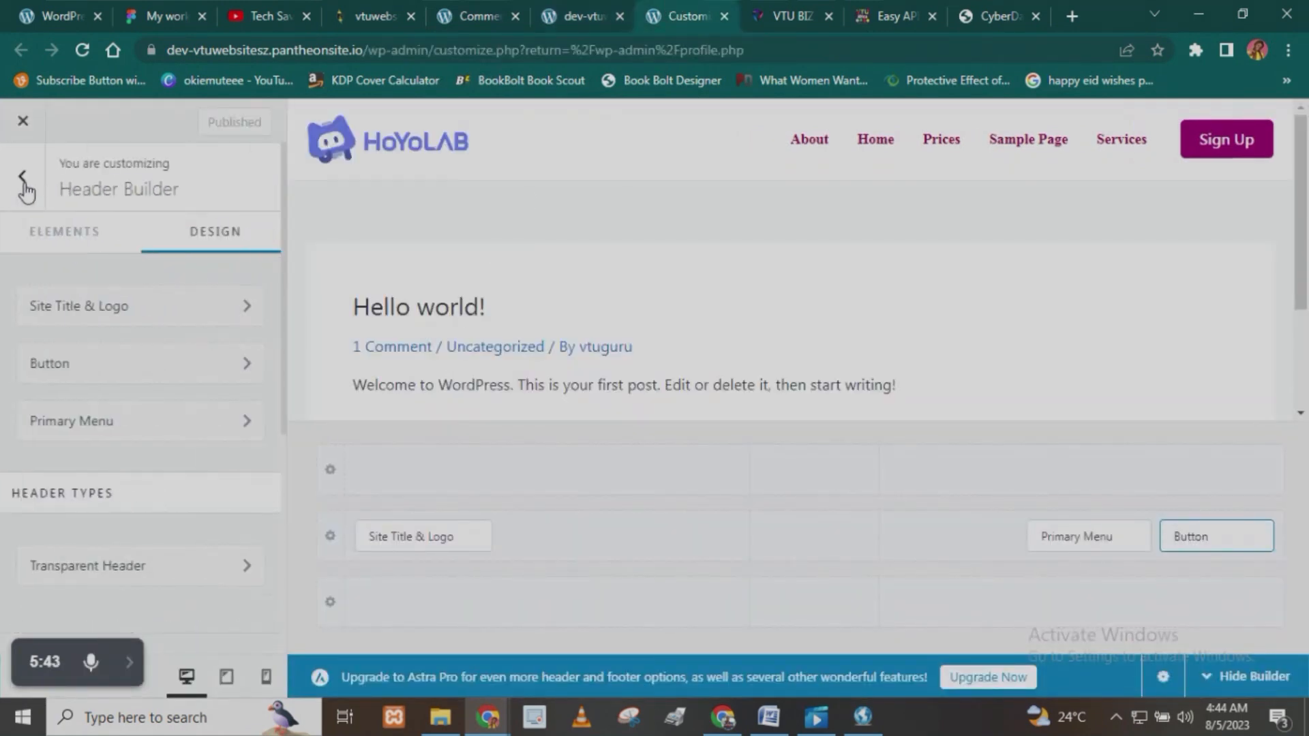
{"action": "left_click", "coordinate": [26, 187]}
{"action": "scroll", "coordinate": [102, 504], "scroll_direction": "down", "scroll_amount": 5}
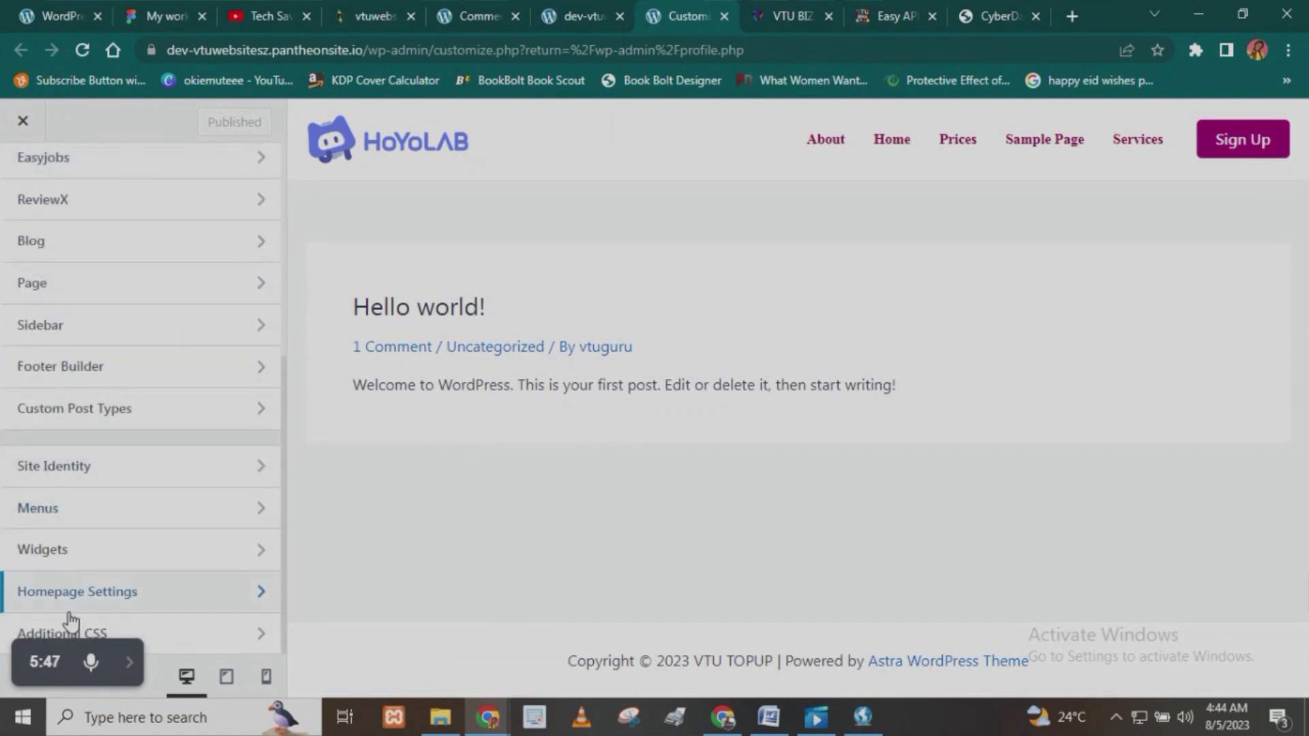
{"action": "left_click", "coordinate": [109, 375]}
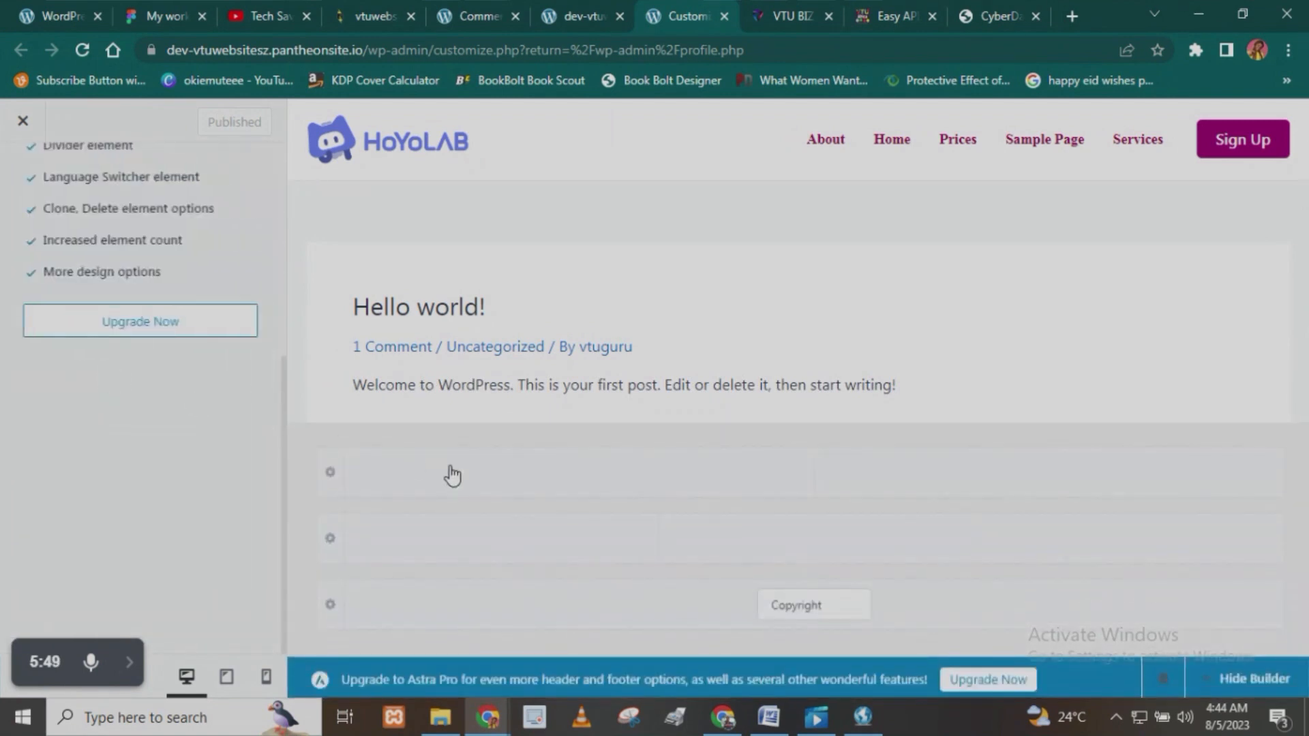
{"action": "left_click", "coordinate": [804, 599]}
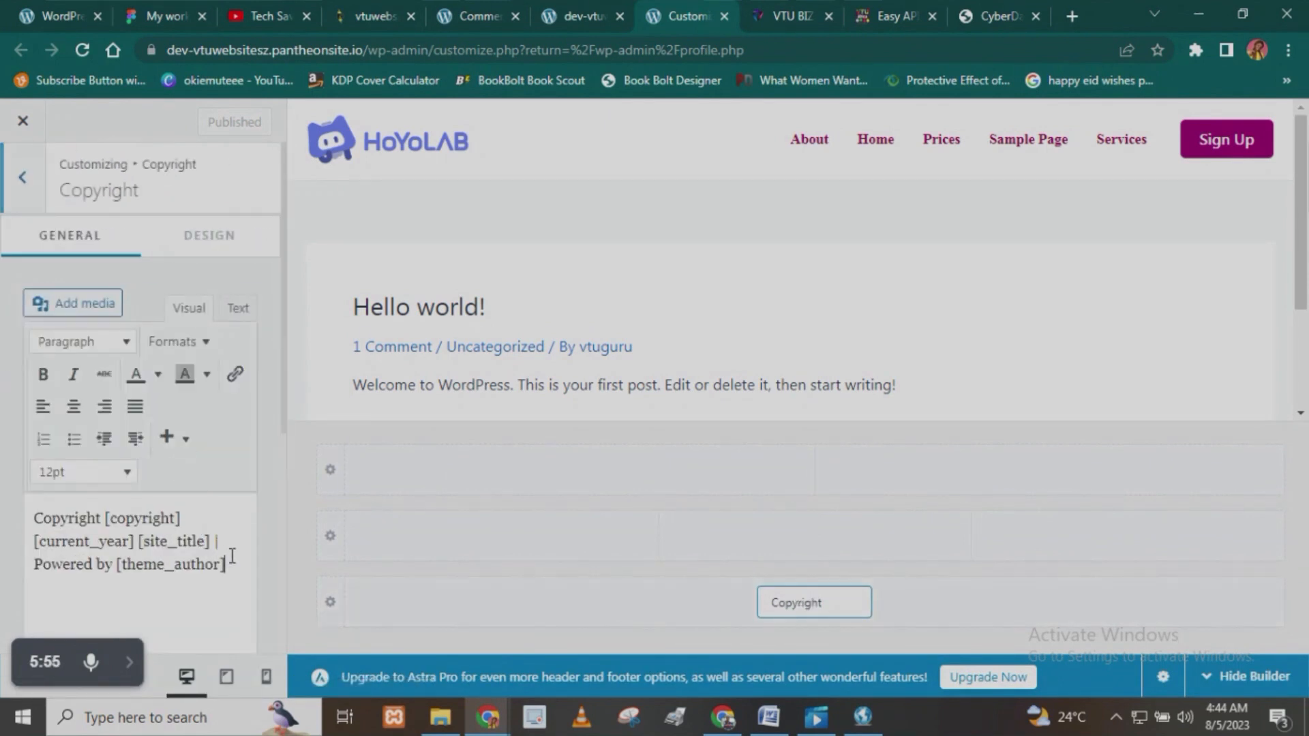
{"action": "left_click_drag", "start_coordinate": [227, 570], "coordinate": [113, 571]}
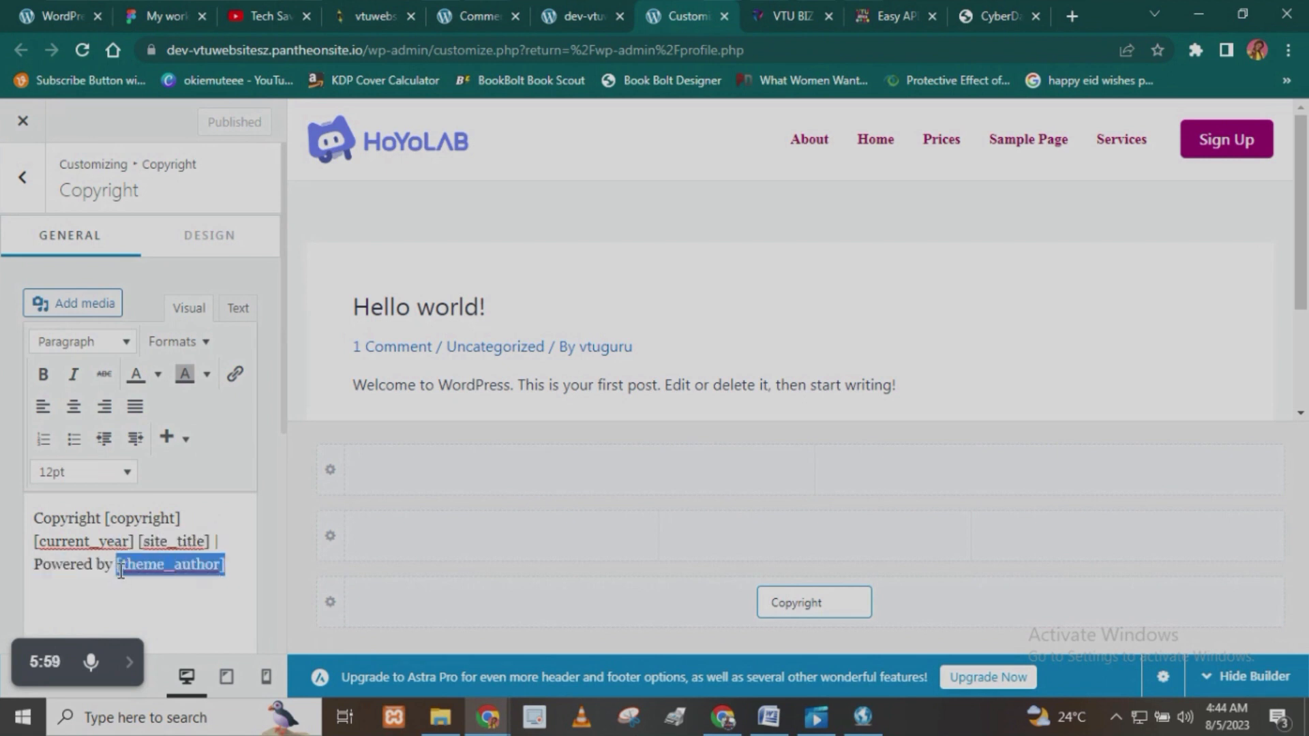
{"action": "type", "text": "the"}
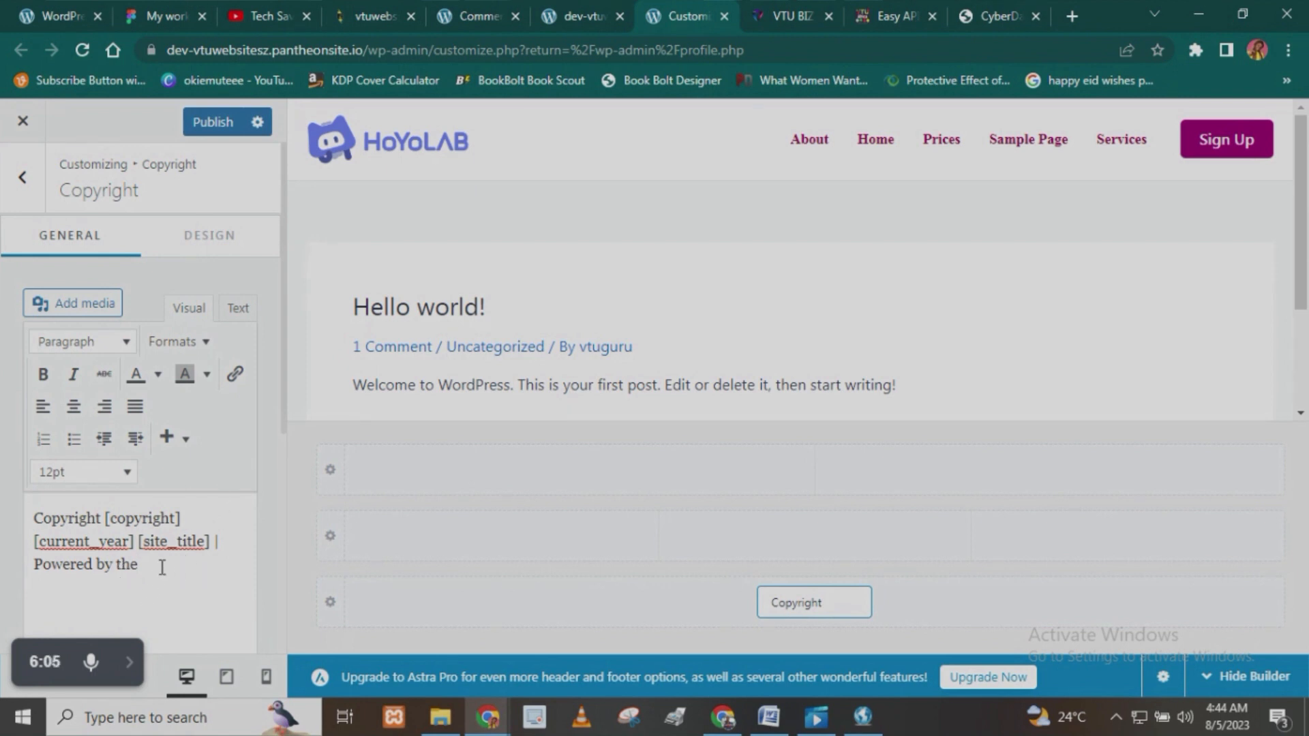
{"action": "type", "text": "Tech Savvy"}
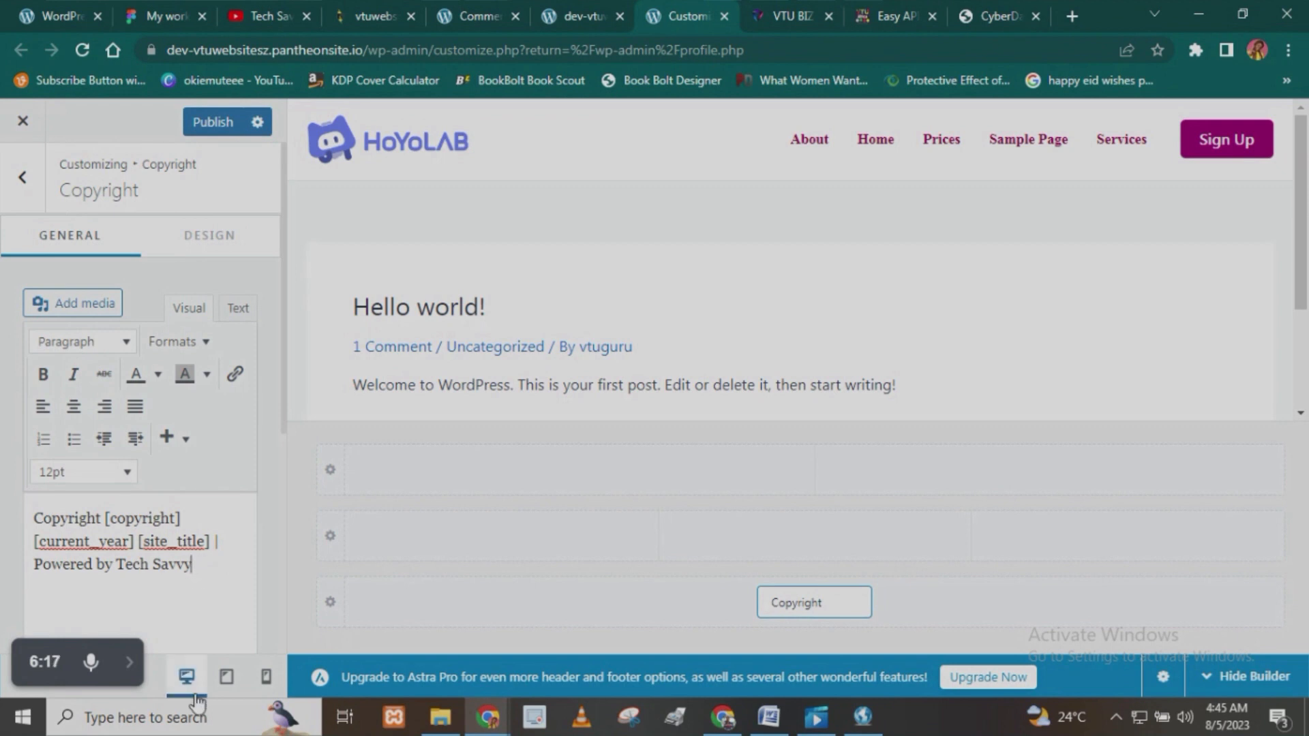
{"action": "left_click", "coordinate": [205, 122]}
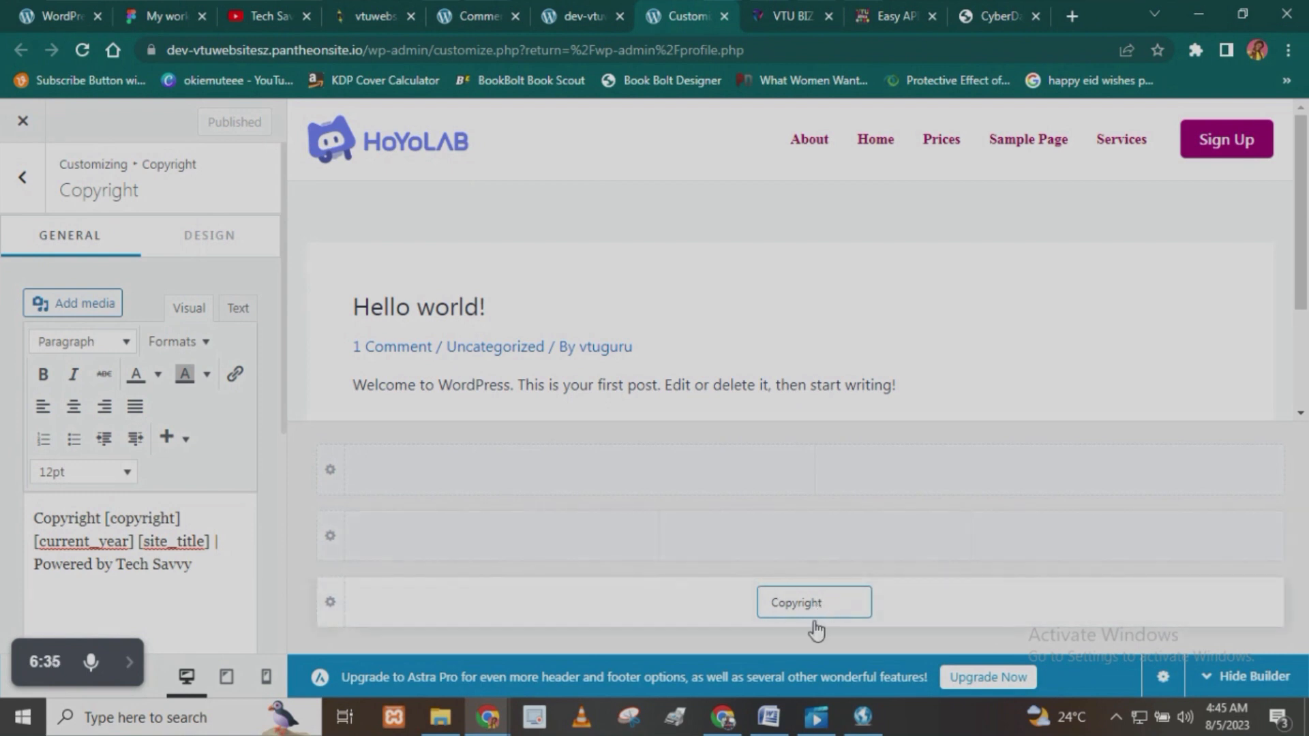
- Add a Social element beside Copyright in the footer's lowest row
{"action": "left_click_drag", "start_coordinate": [823, 612], "coordinate": [492, 619]}
{"action": "left_click_drag", "start_coordinate": [818, 605], "coordinate": [599, 621]}
{"action": "left_click", "coordinate": [1133, 621]}
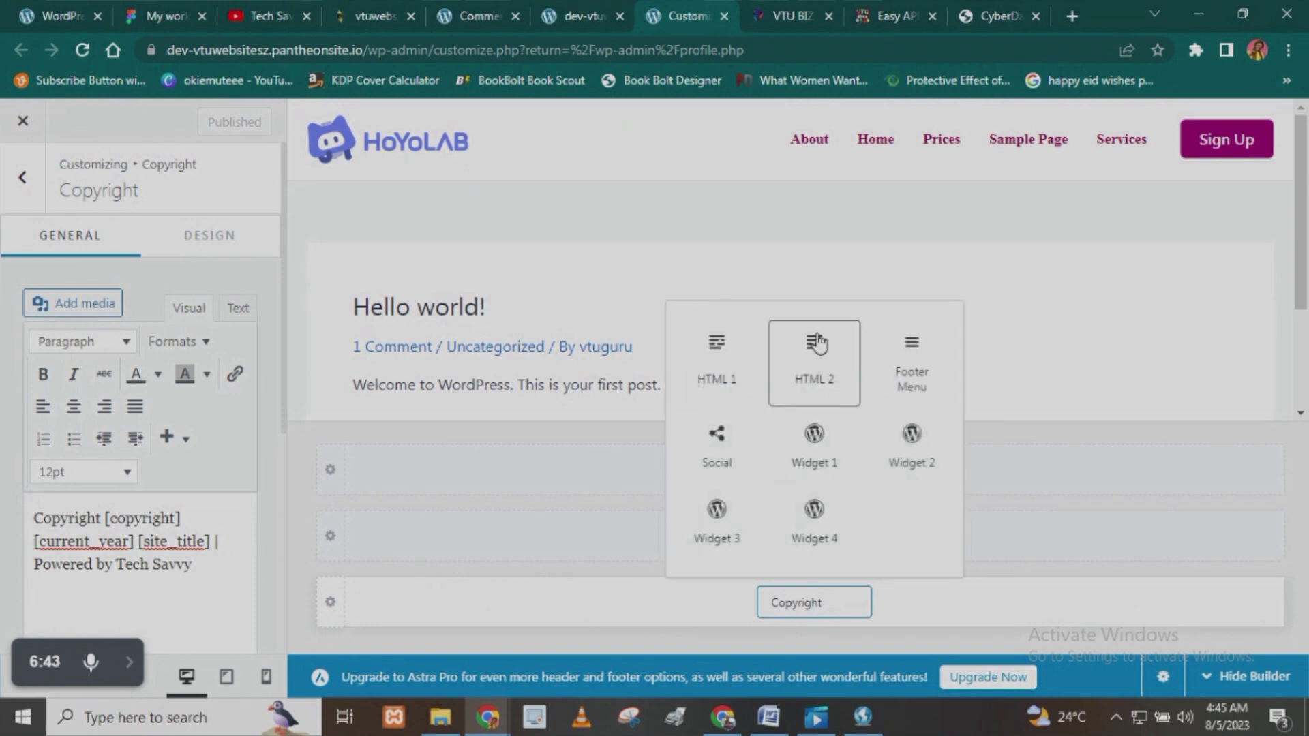
{"action": "left_click", "coordinate": [717, 440]}
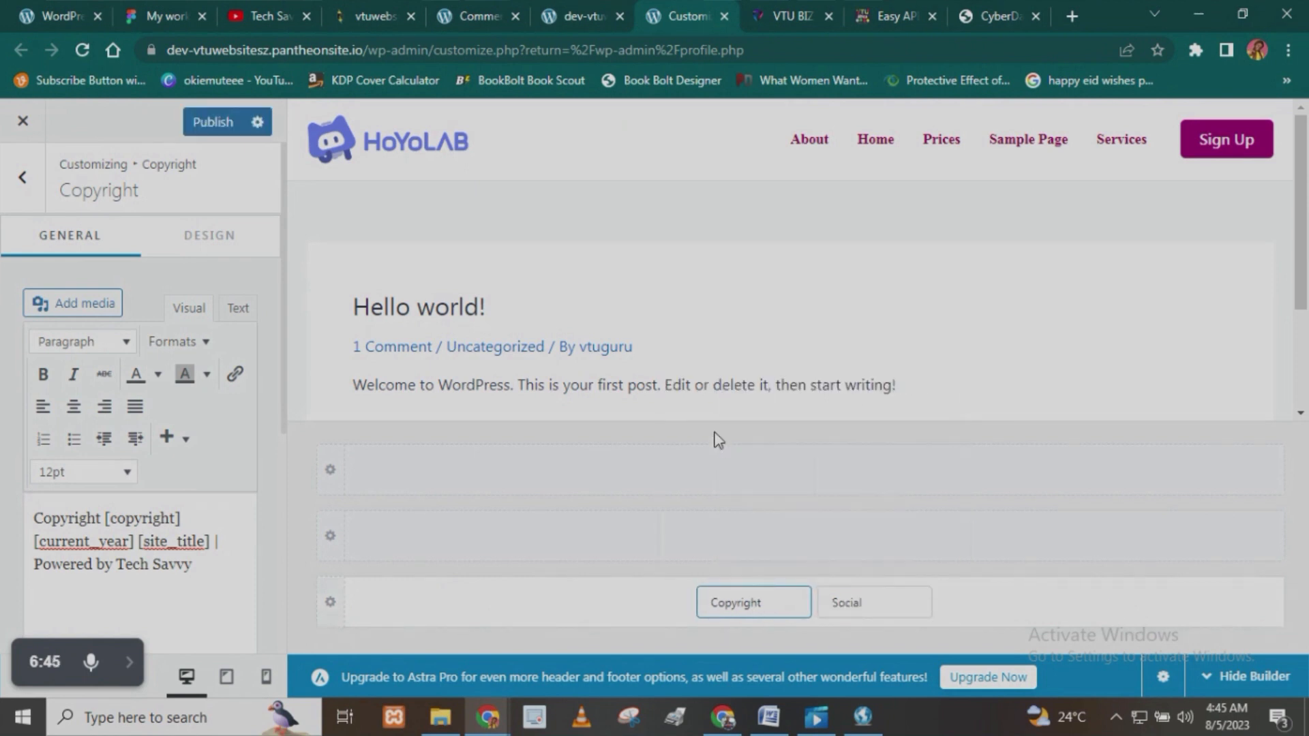
- Open the footer Social element's settings and inspect its Instagram and Twitter entries
{"action": "left_click", "coordinate": [879, 607]}
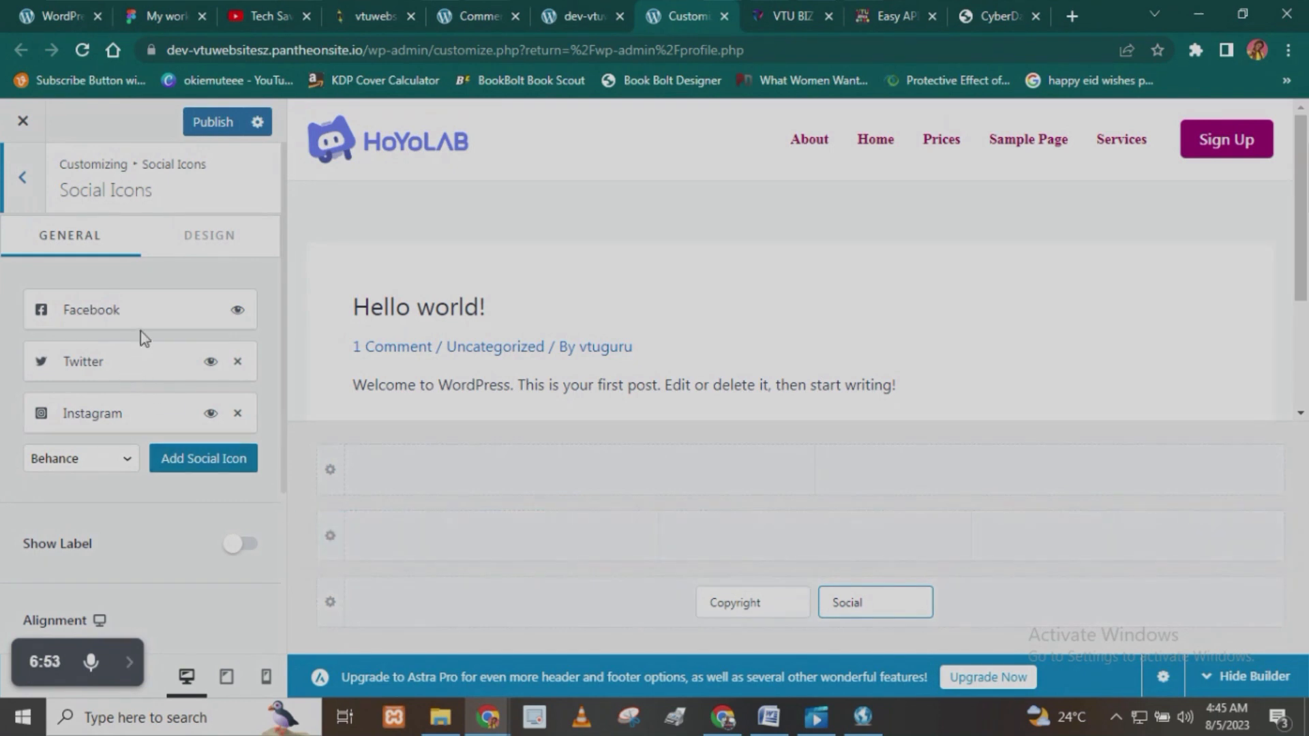
{"action": "left_click", "coordinate": [129, 417]}
{"action": "left_click", "coordinate": [94, 540]}
{"action": "left_click", "coordinate": [153, 358]}
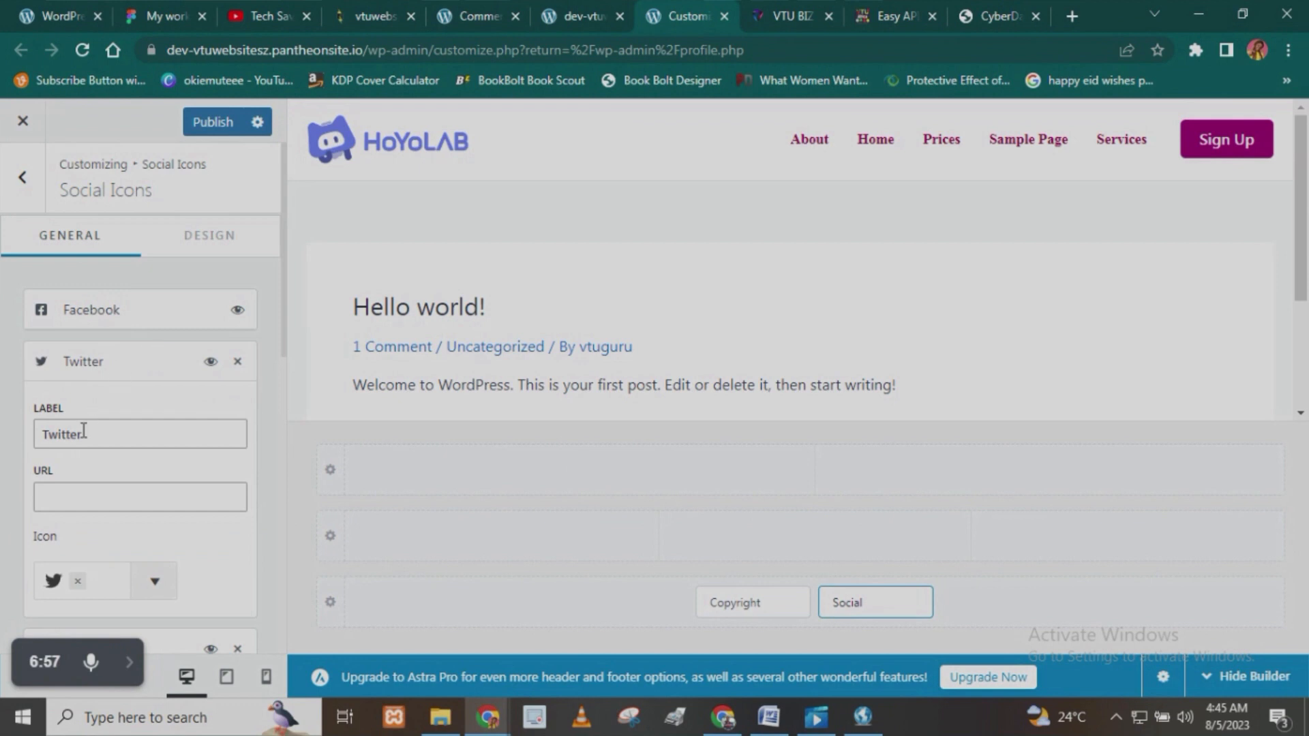
- Move Copyright into the first column and Social into the last column of the footer's middle row
{"action": "left_click_drag", "start_coordinate": [745, 609], "coordinate": [508, 544]}
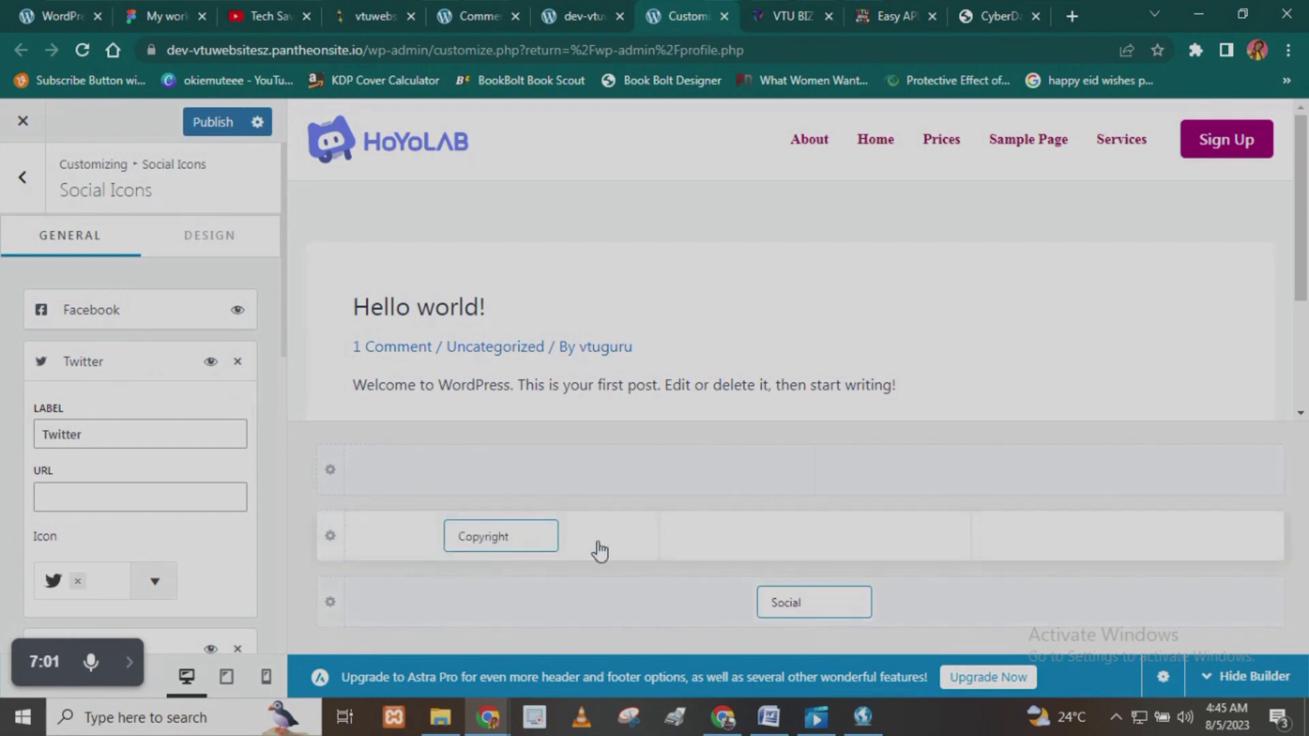
{"action": "left_click_drag", "start_coordinate": [980, 568], "coordinate": [1052, 554]}
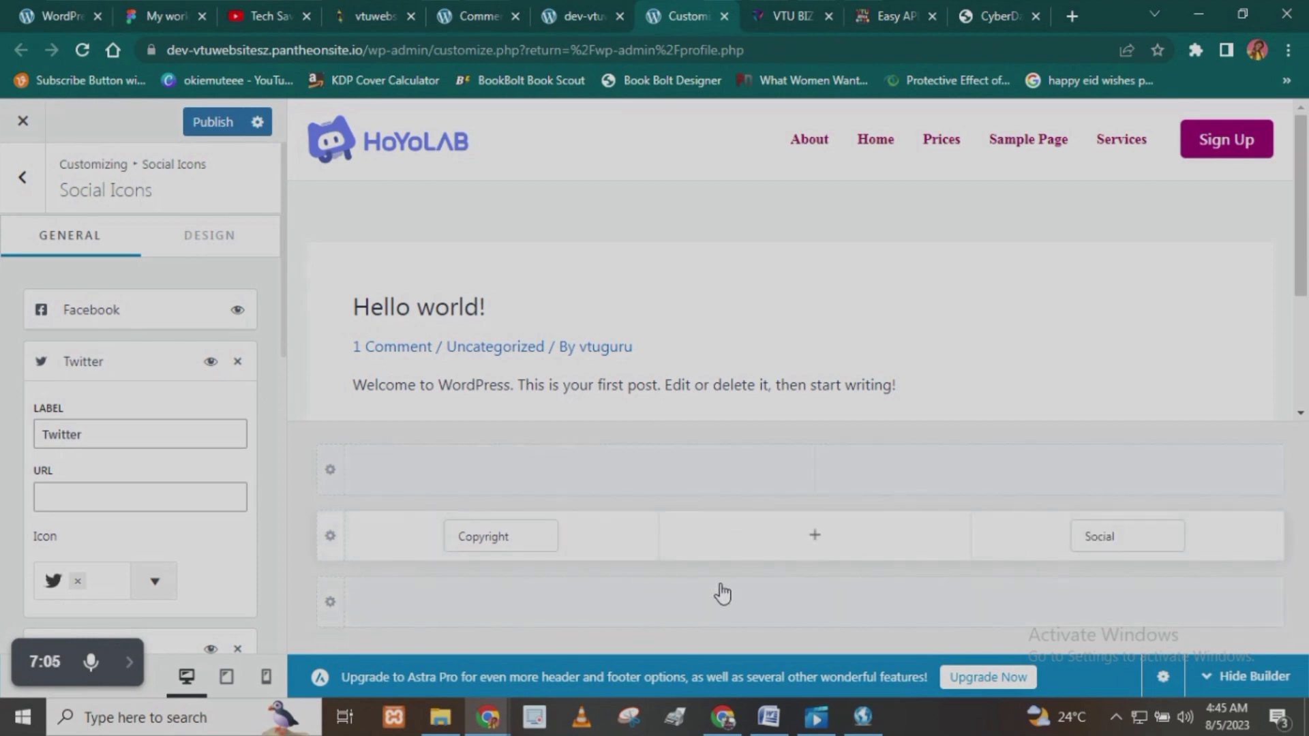
{"action": "left_click", "coordinate": [814, 602]}
{"action": "left_click", "coordinate": [1172, 596]}
{"action": "left_click", "coordinate": [1168, 596]}
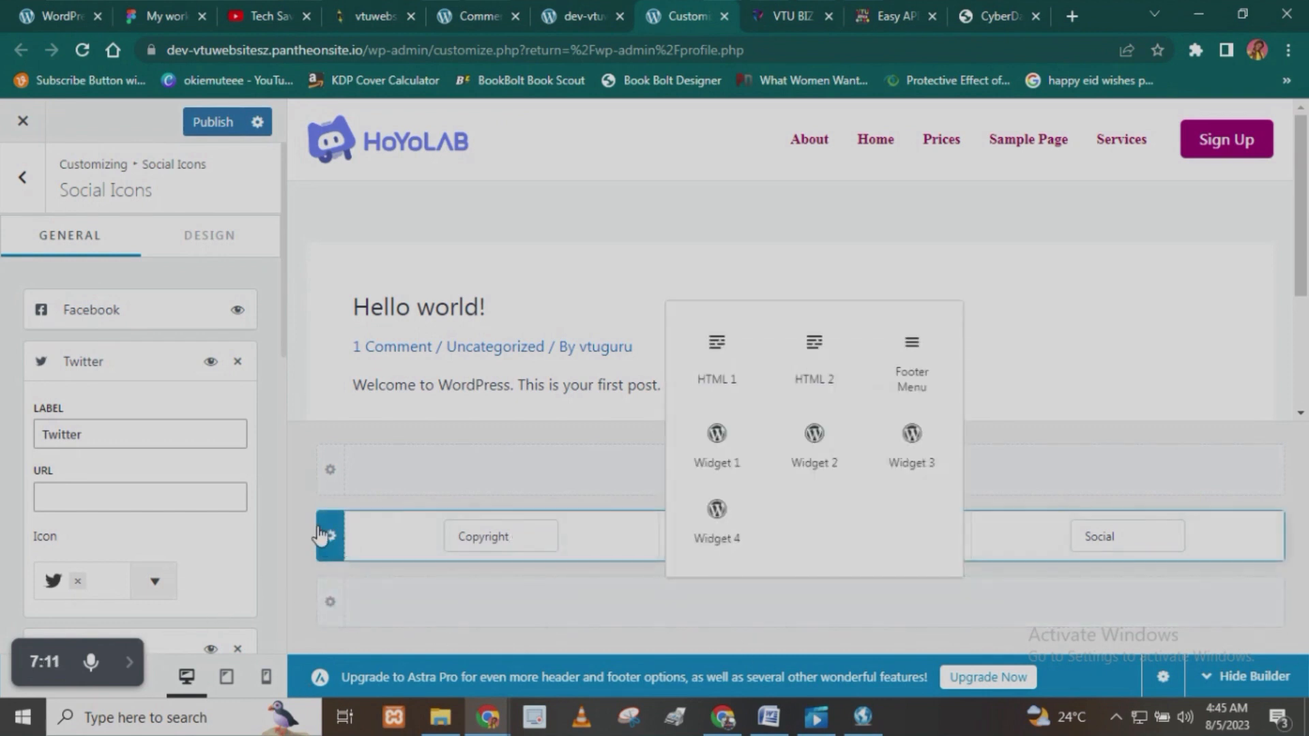
{"action": "left_click", "coordinate": [306, 498]}
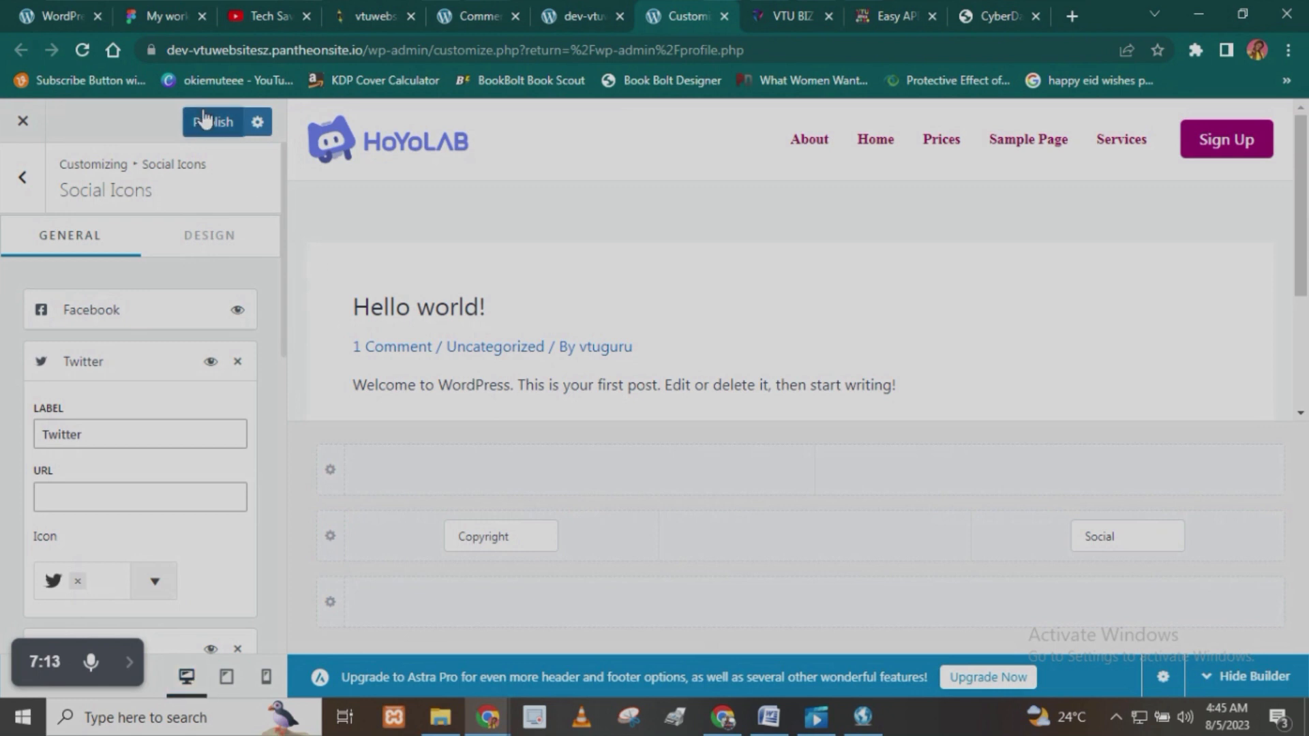
- Publish the new footer arrangement and reload the live site to check it
{"action": "left_click", "coordinate": [594, 9]}
{"action": "left_click", "coordinate": [77, 55]}
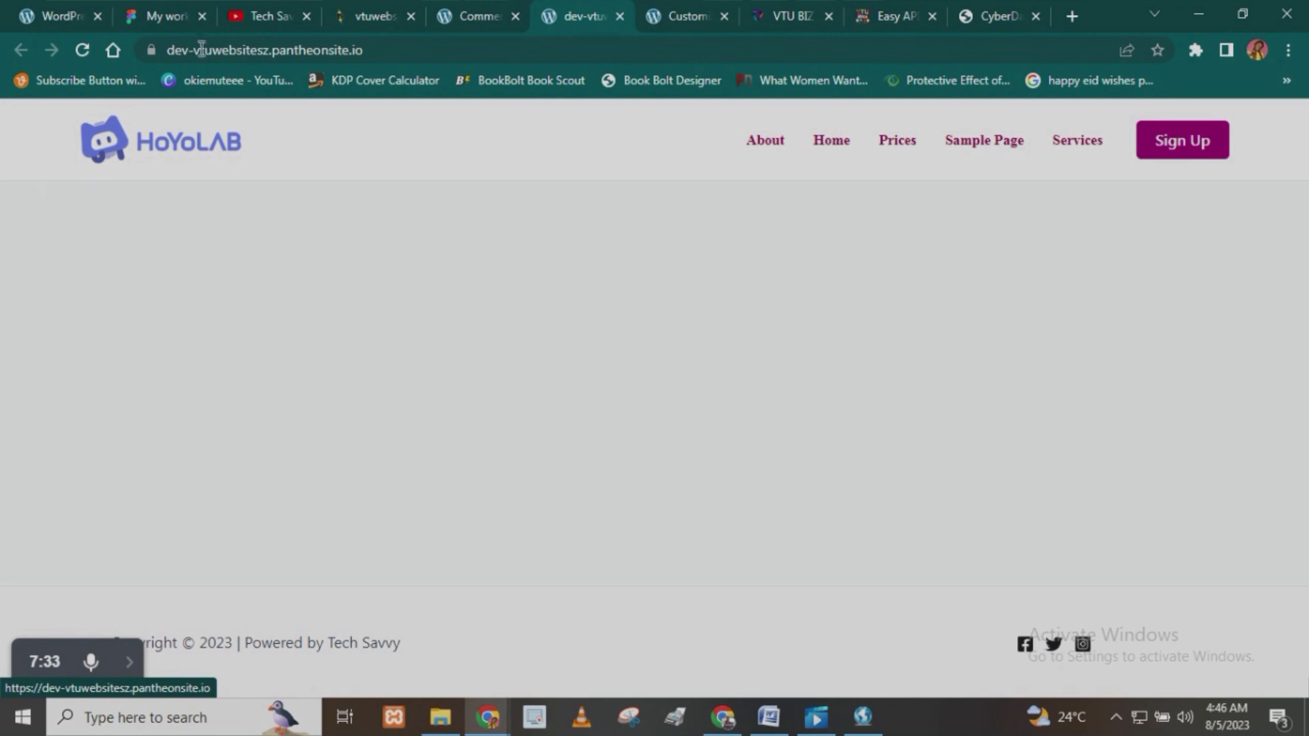
{"action": "left_click", "coordinate": [484, 8]}
- Right-align the footer's social icons for desktop, publish the change and reload the live site to check it
{"action": "left_click", "coordinate": [691, 8]}
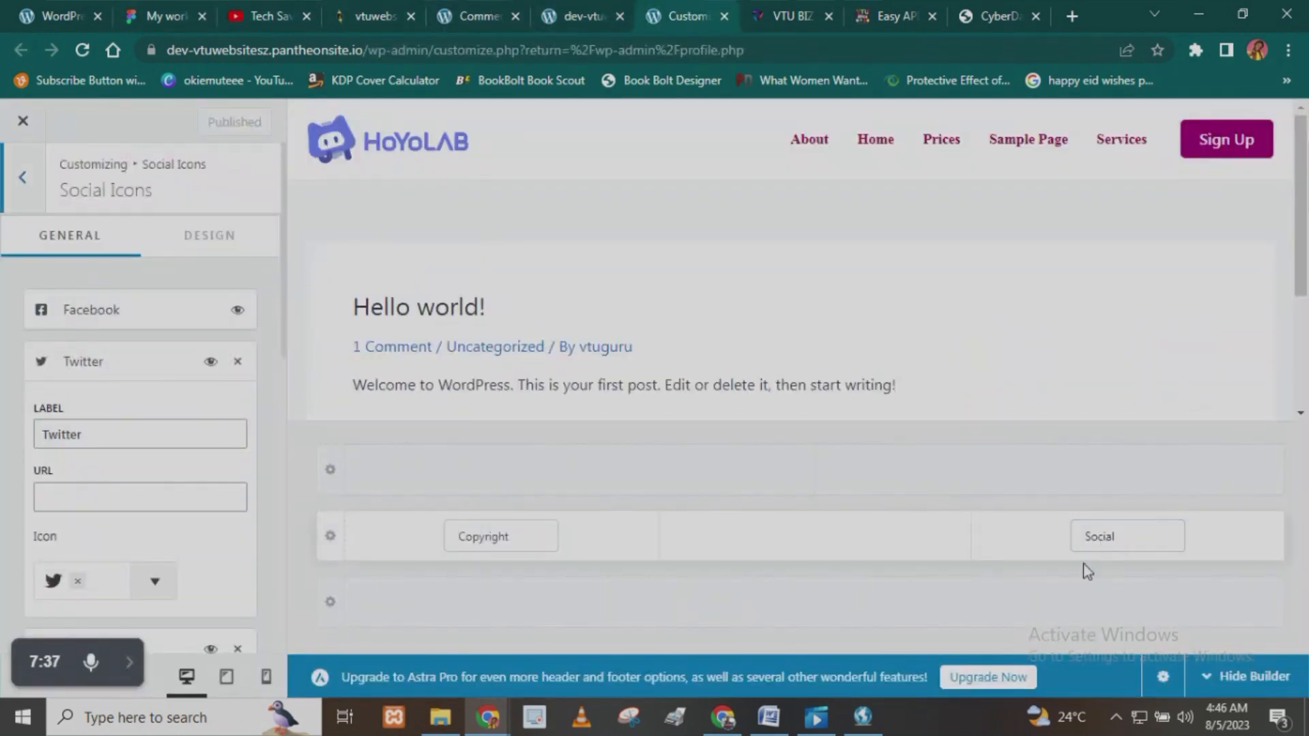
{"action": "scroll", "coordinate": [102, 553], "scroll_direction": "down", "scroll_amount": 2}
{"action": "scroll", "coordinate": [124, 361], "scroll_direction": "down", "scroll_amount": 8}
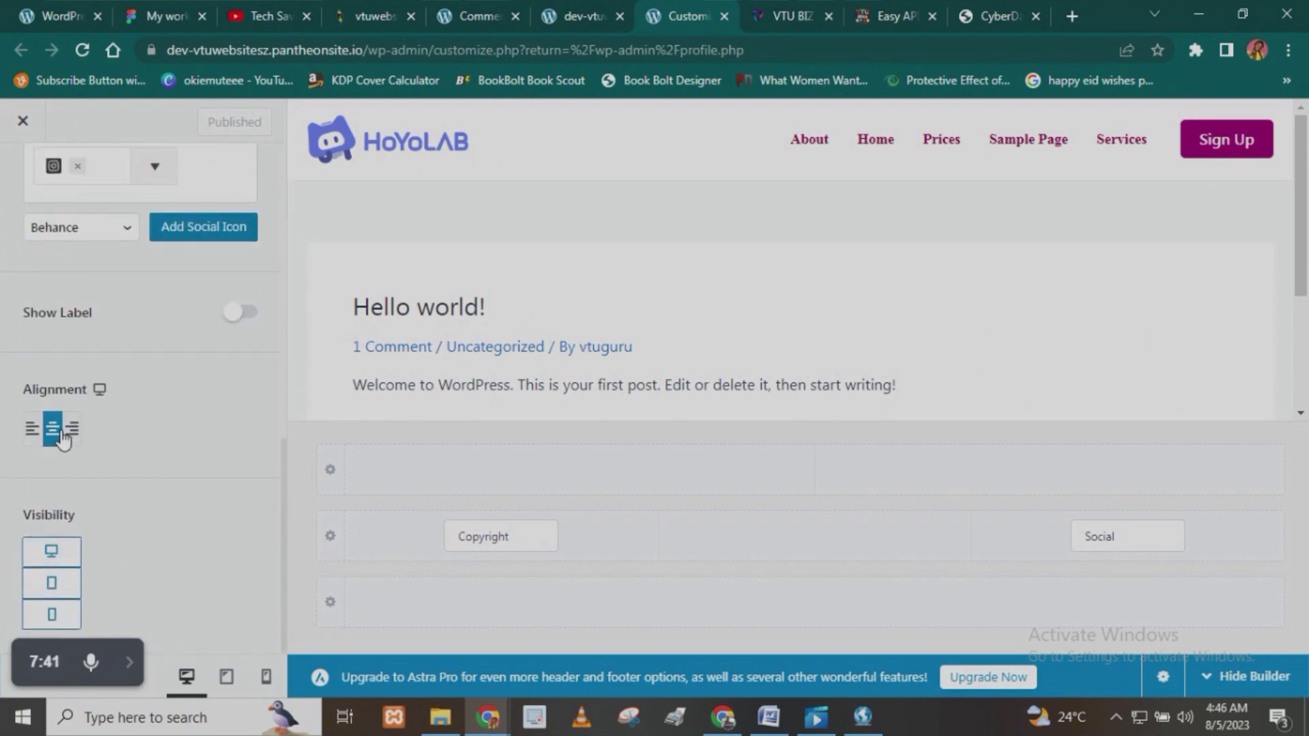
{"action": "left_click", "coordinate": [71, 429]}
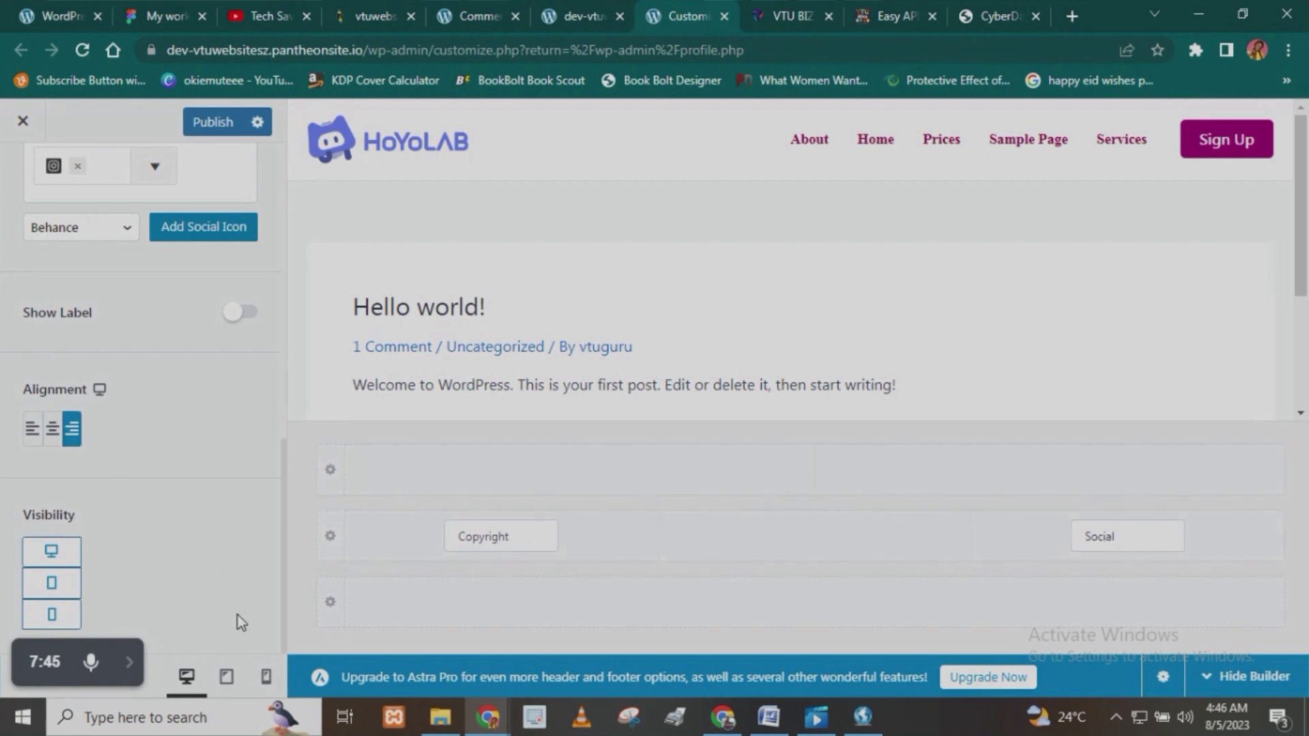
{"action": "left_click", "coordinate": [556, 9]}
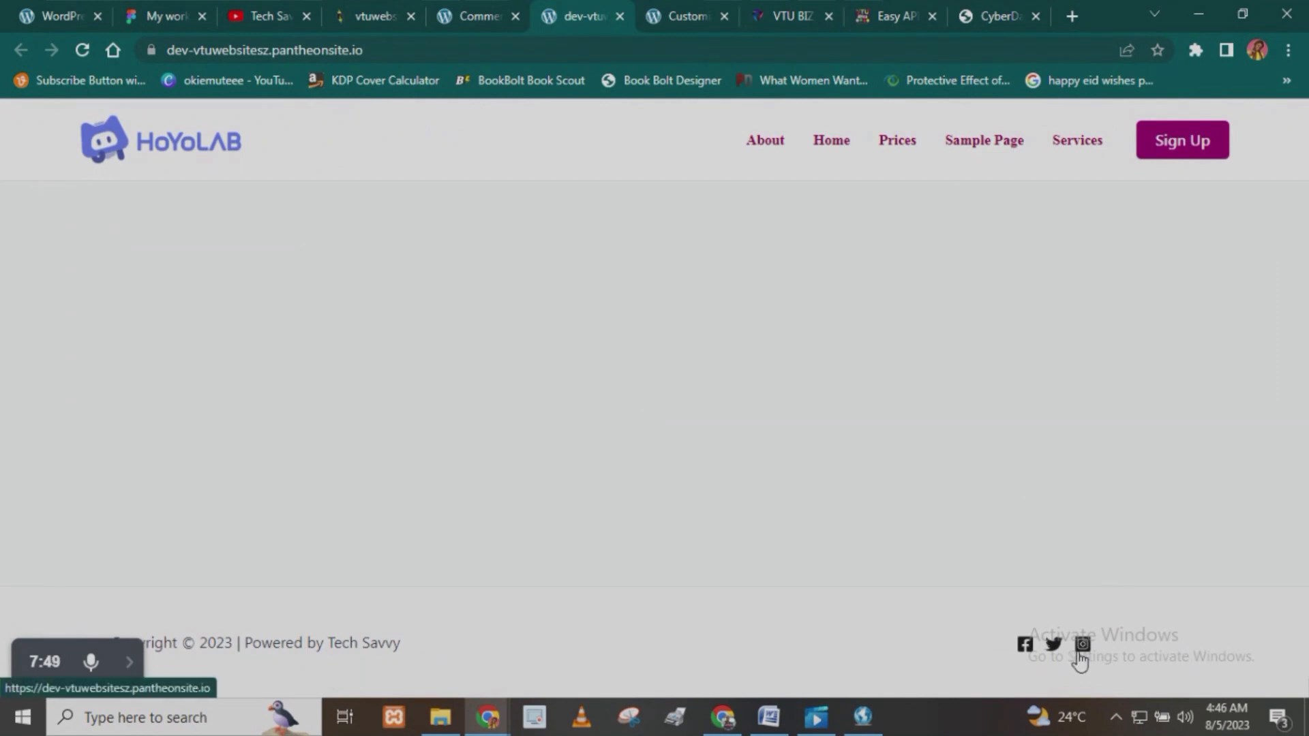
{"action": "left_click", "coordinate": [83, 50]}
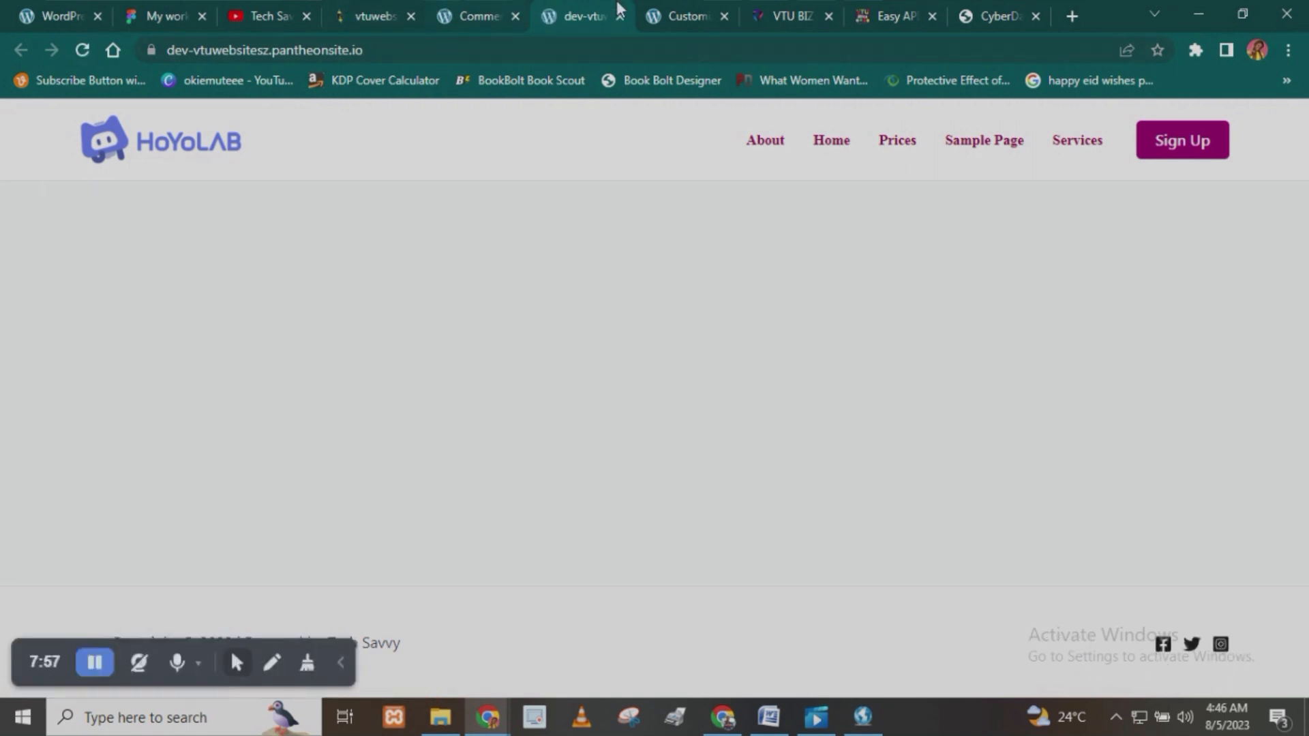
- Return to the Customizer and preview the footer at tablet size with the builder hidden
{"action": "left_click", "coordinate": [671, 15]}
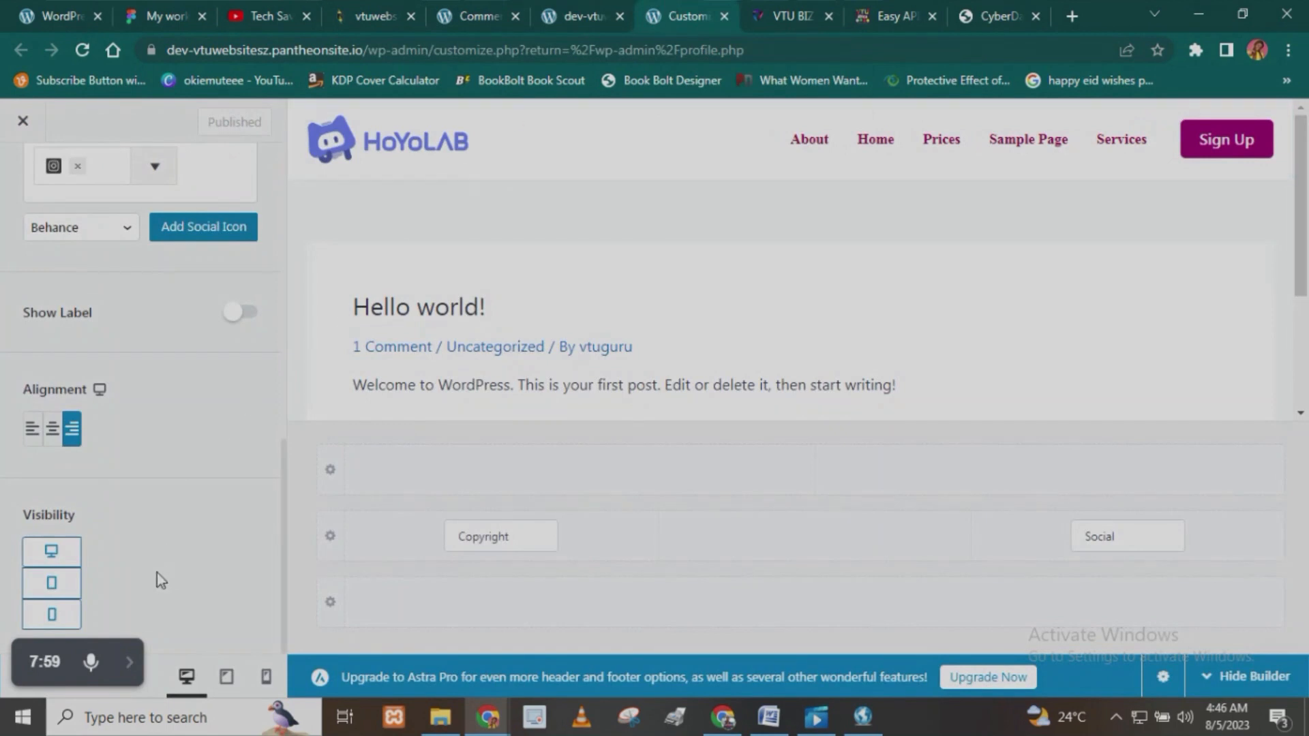
{"action": "left_click", "coordinate": [234, 678]}
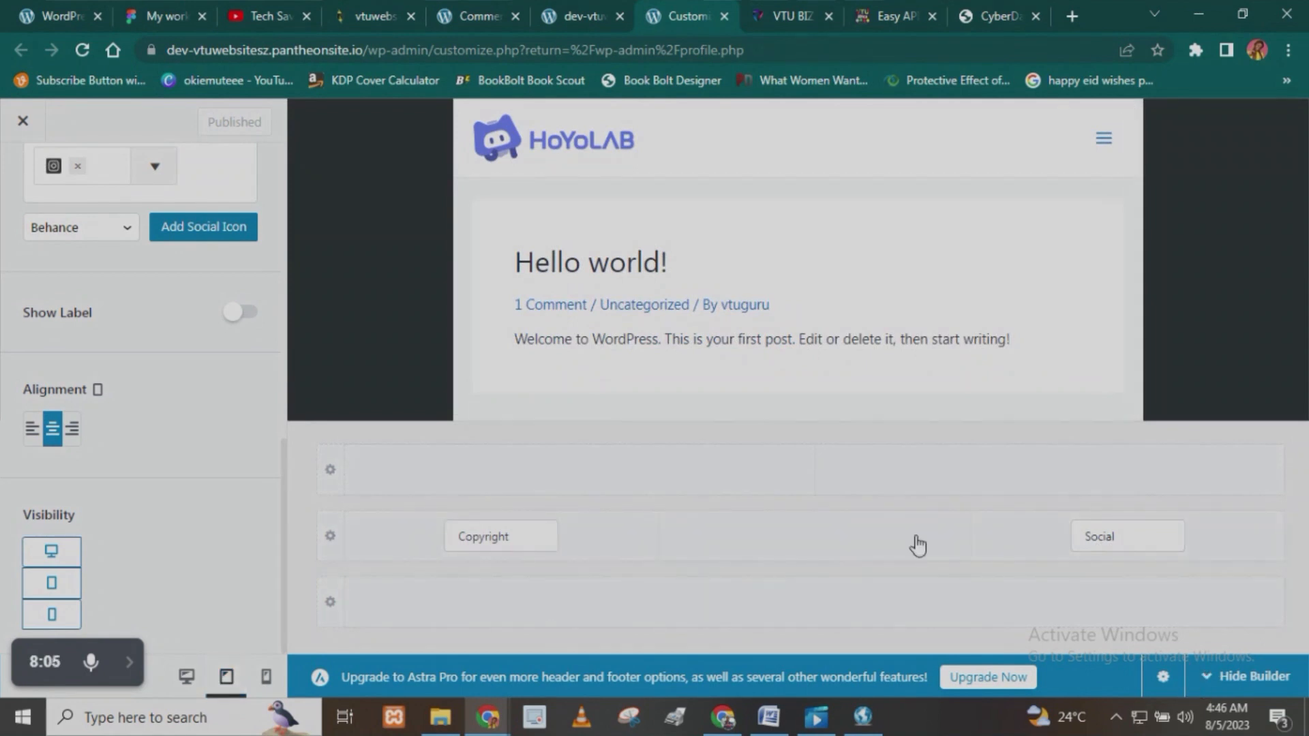
{"action": "left_click", "coordinate": [1247, 677]}
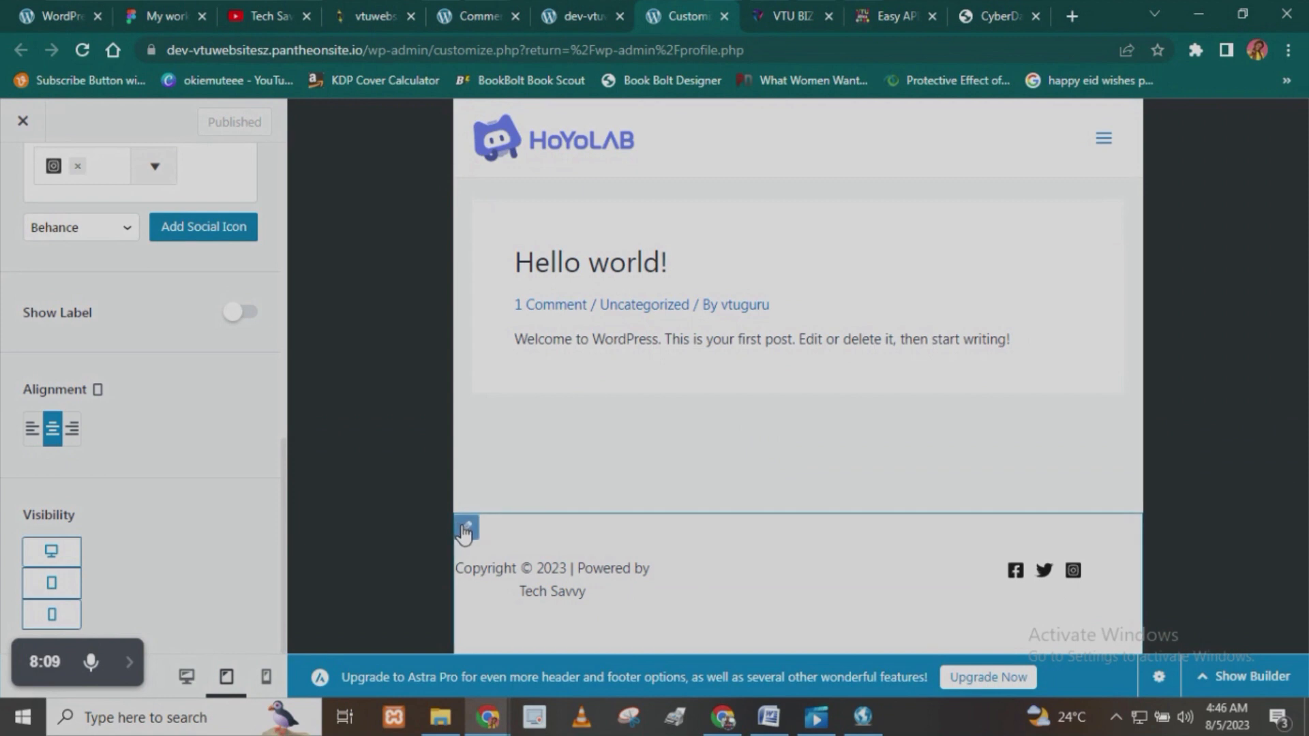
- Give the Primary Footer the three-column tablet layout with a wide first column and set Inner Elements Layout to Inline
{"action": "left_click", "coordinate": [465, 530]}
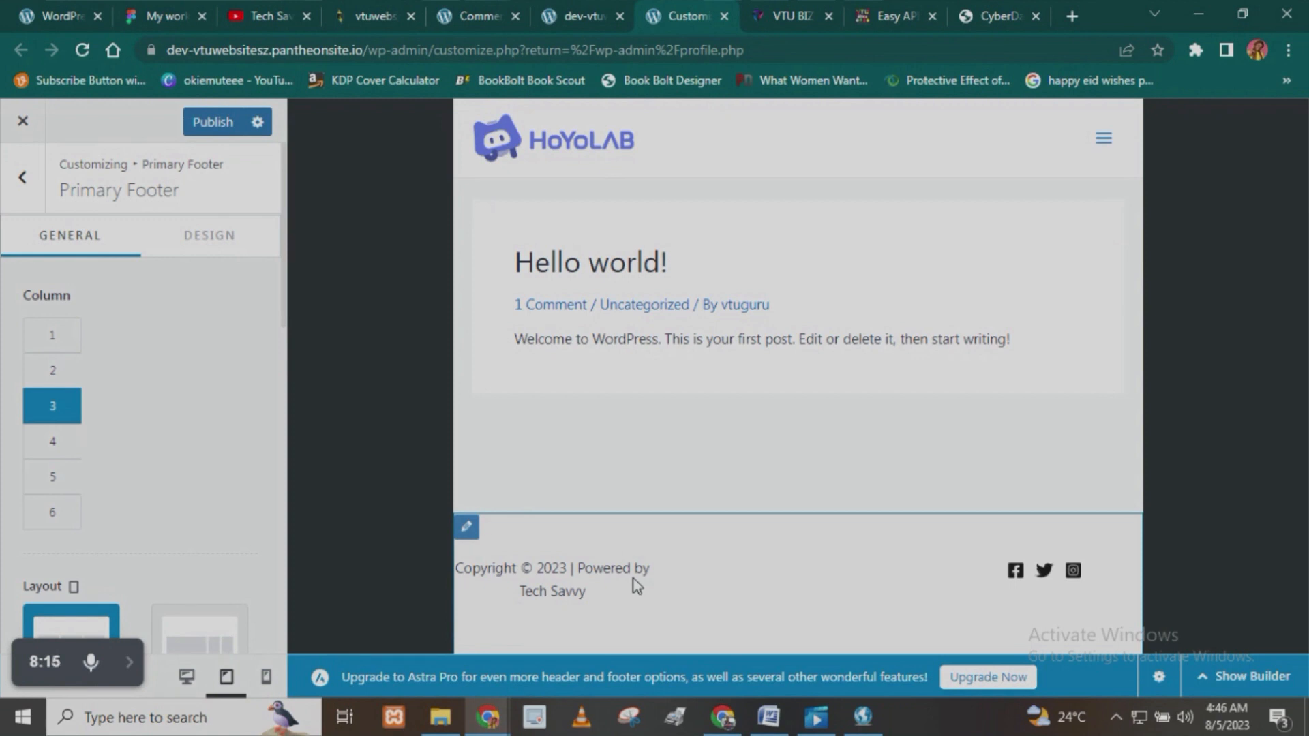
{"action": "scroll", "coordinate": [196, 579], "scroll_direction": "down", "scroll_amount": 3}
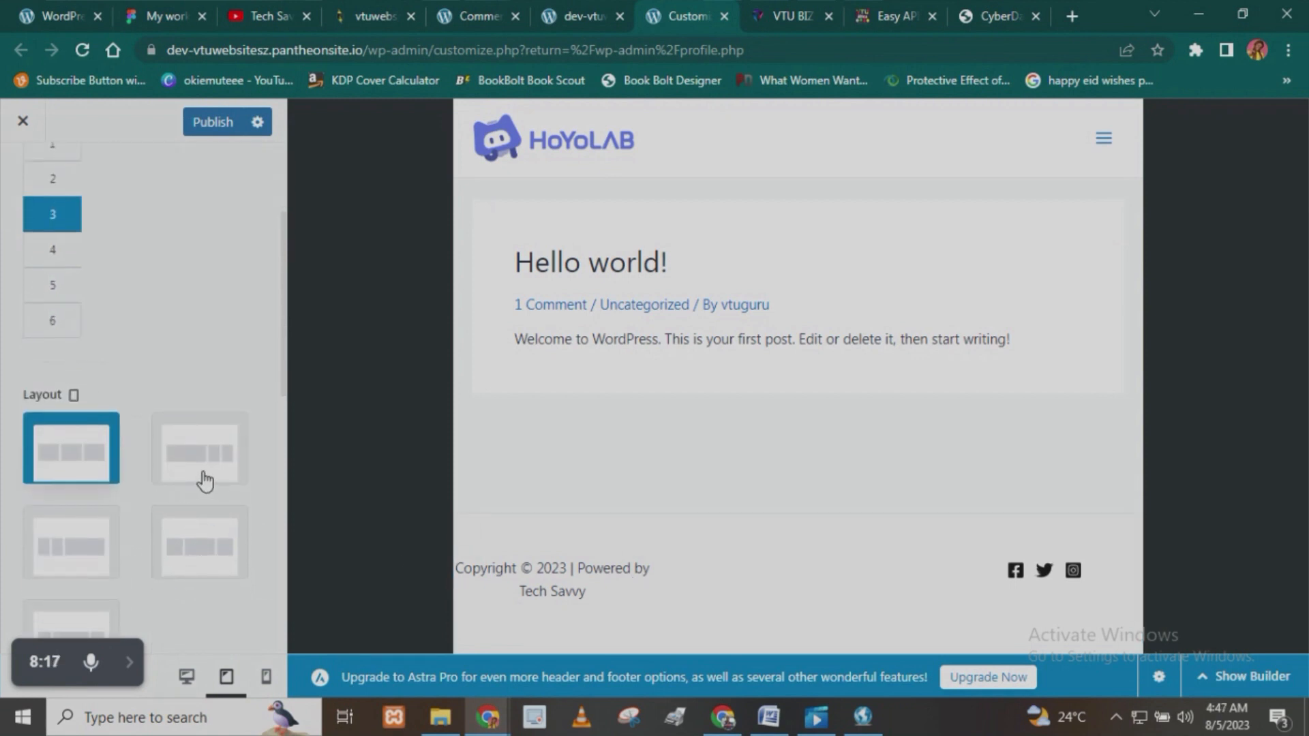
{"action": "left_click", "coordinate": [207, 475]}
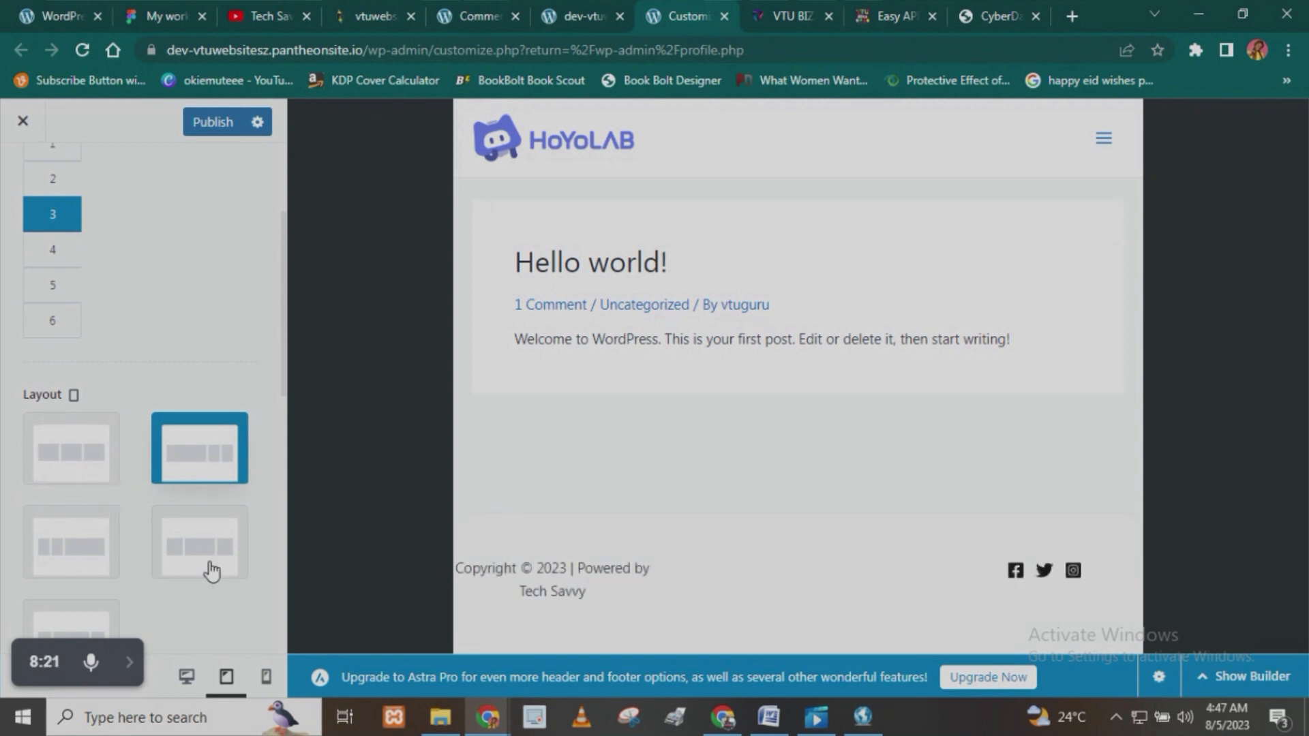
{"action": "scroll", "coordinate": [133, 543], "scroll_direction": "down", "scroll_amount": 4}
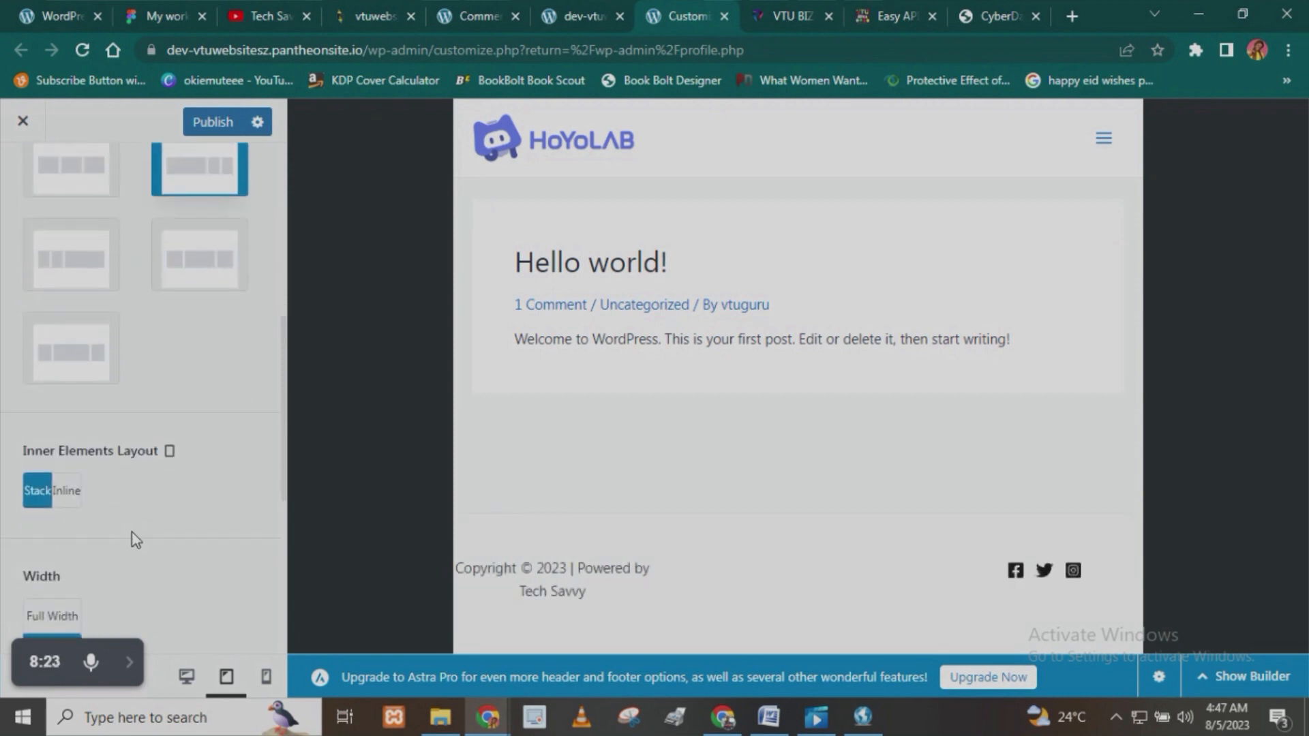
{"action": "left_click", "coordinate": [75, 491]}
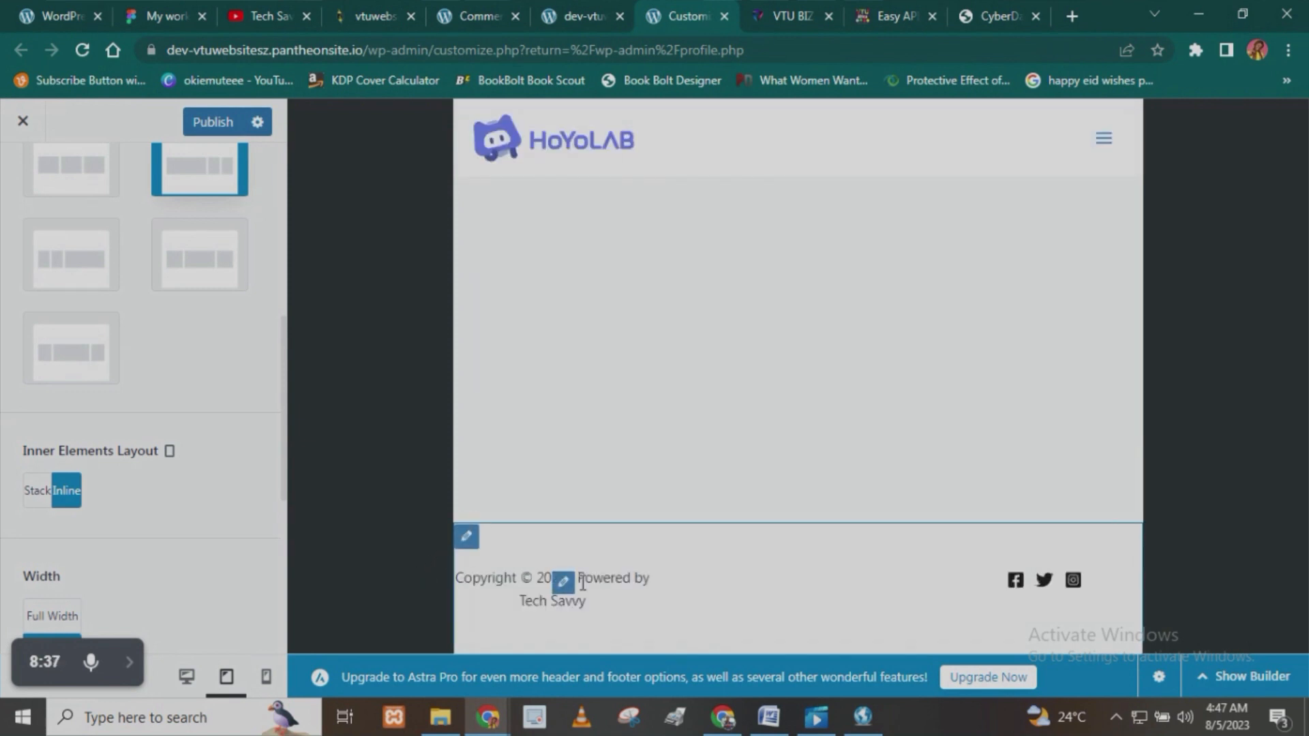
- Left-align the footer's Copyright text
{"action": "left_click", "coordinate": [565, 584]}
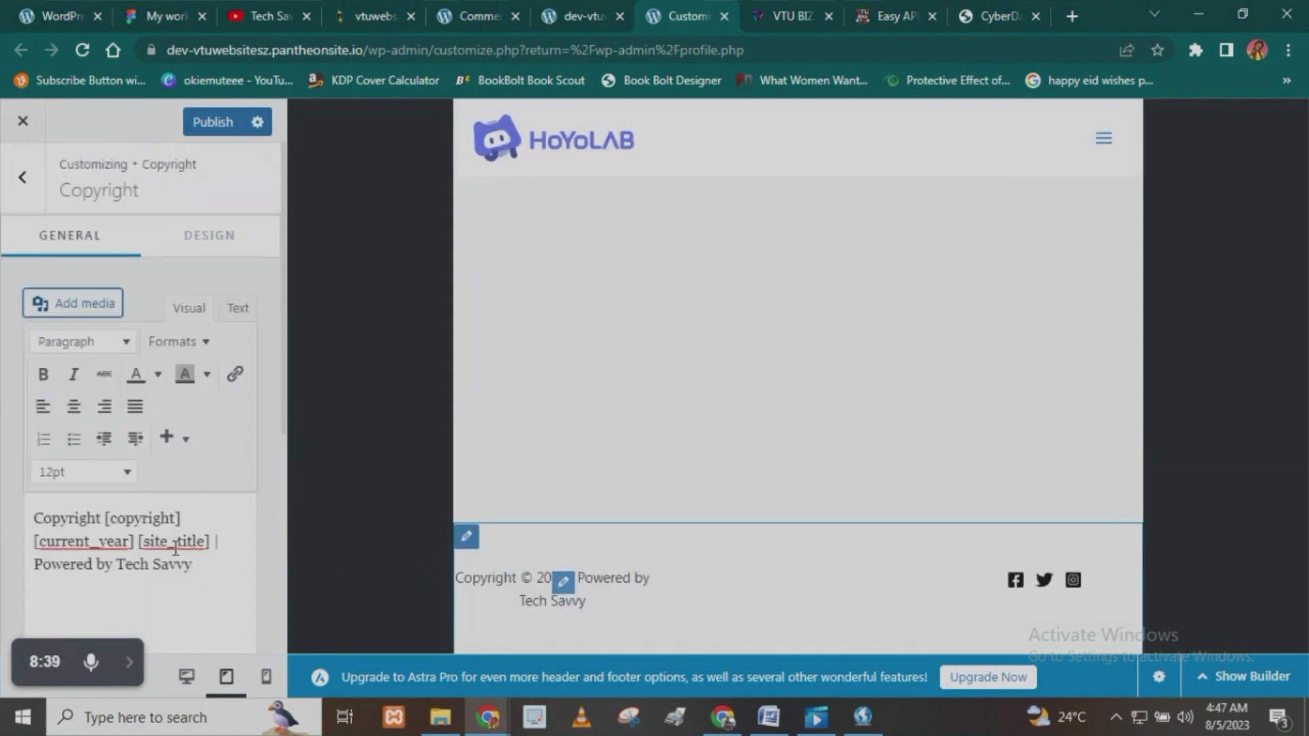
{"action": "left_click", "coordinate": [105, 409]}
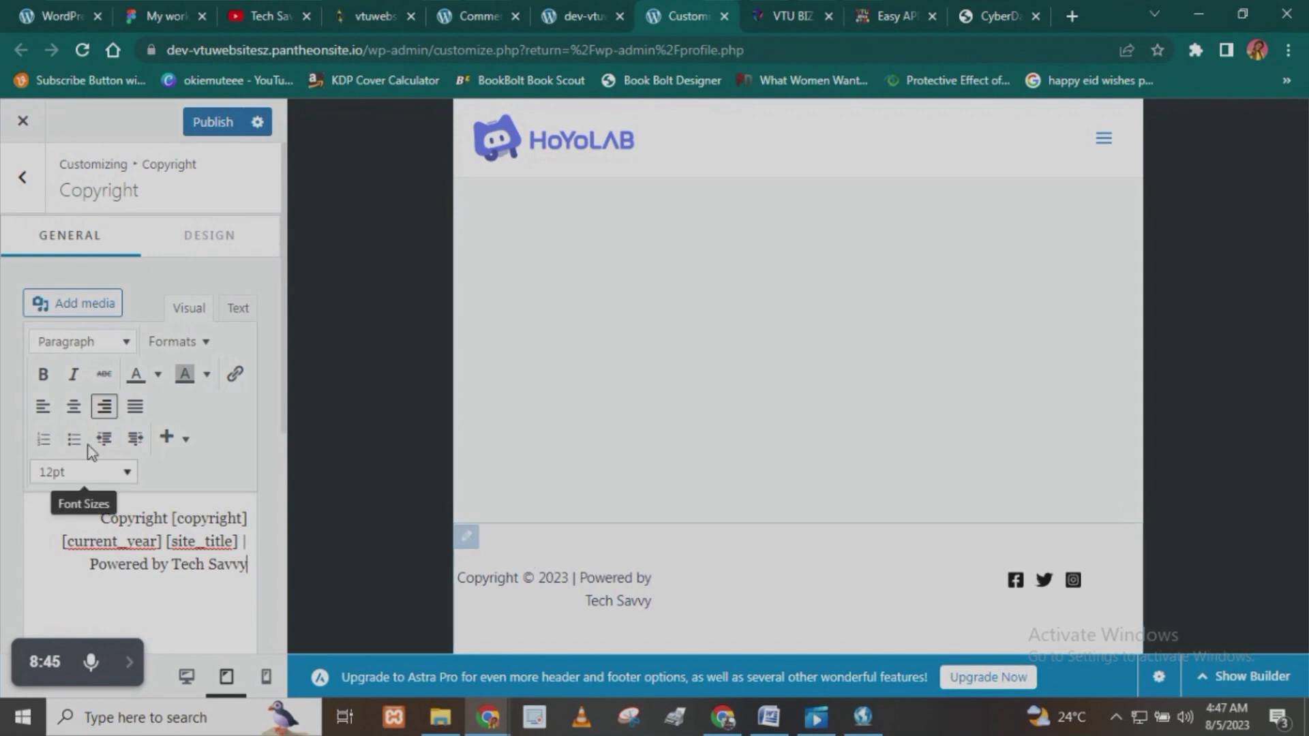
{"action": "left_click", "coordinate": [43, 409]}
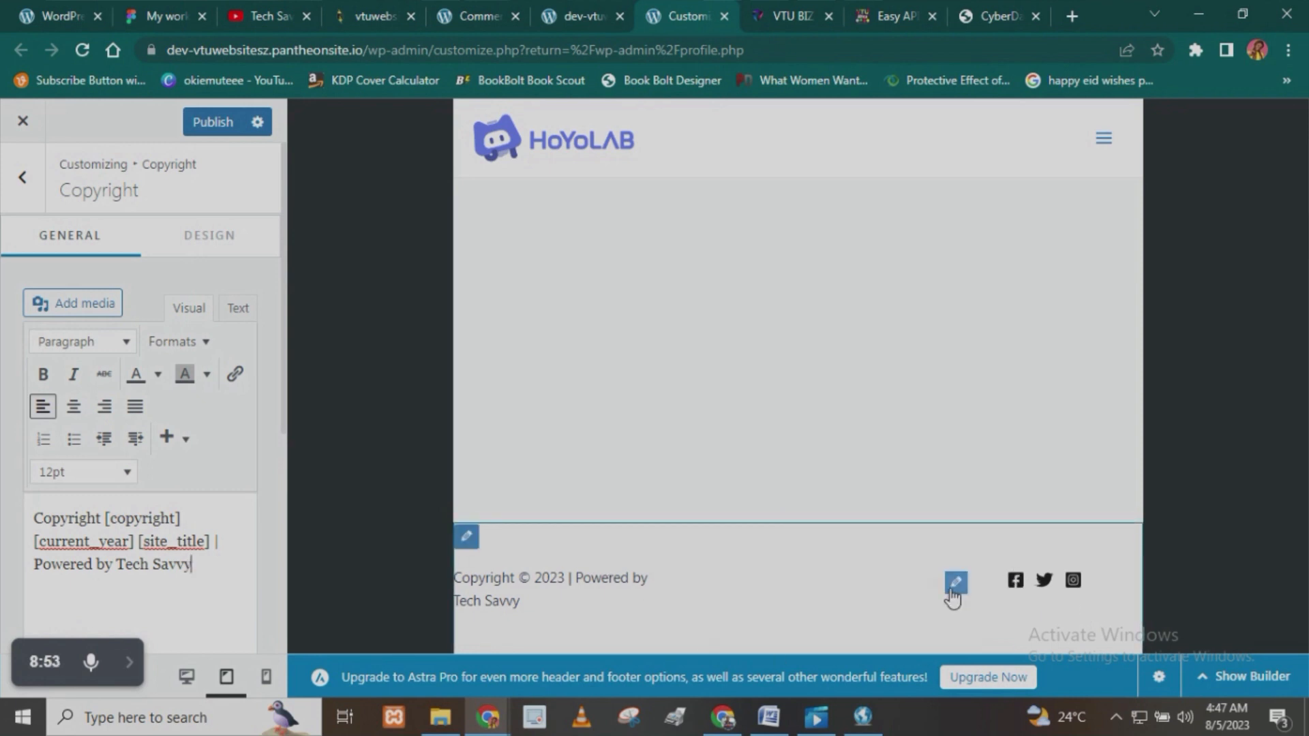
- Look through the Social Icons and Primary Footer settings for the tablet spacing options in the Primary Footer's design
{"action": "left_click", "coordinate": [955, 583]}
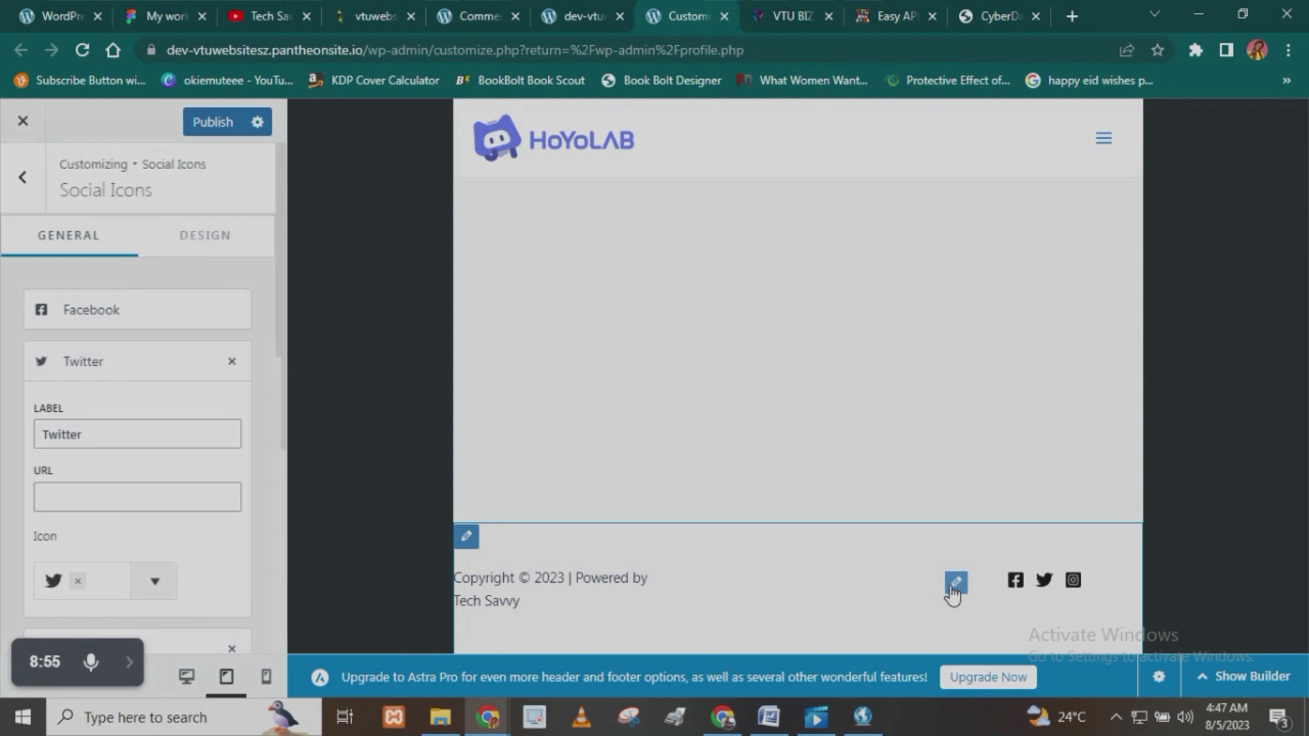
{"action": "left_click", "coordinate": [466, 537]}
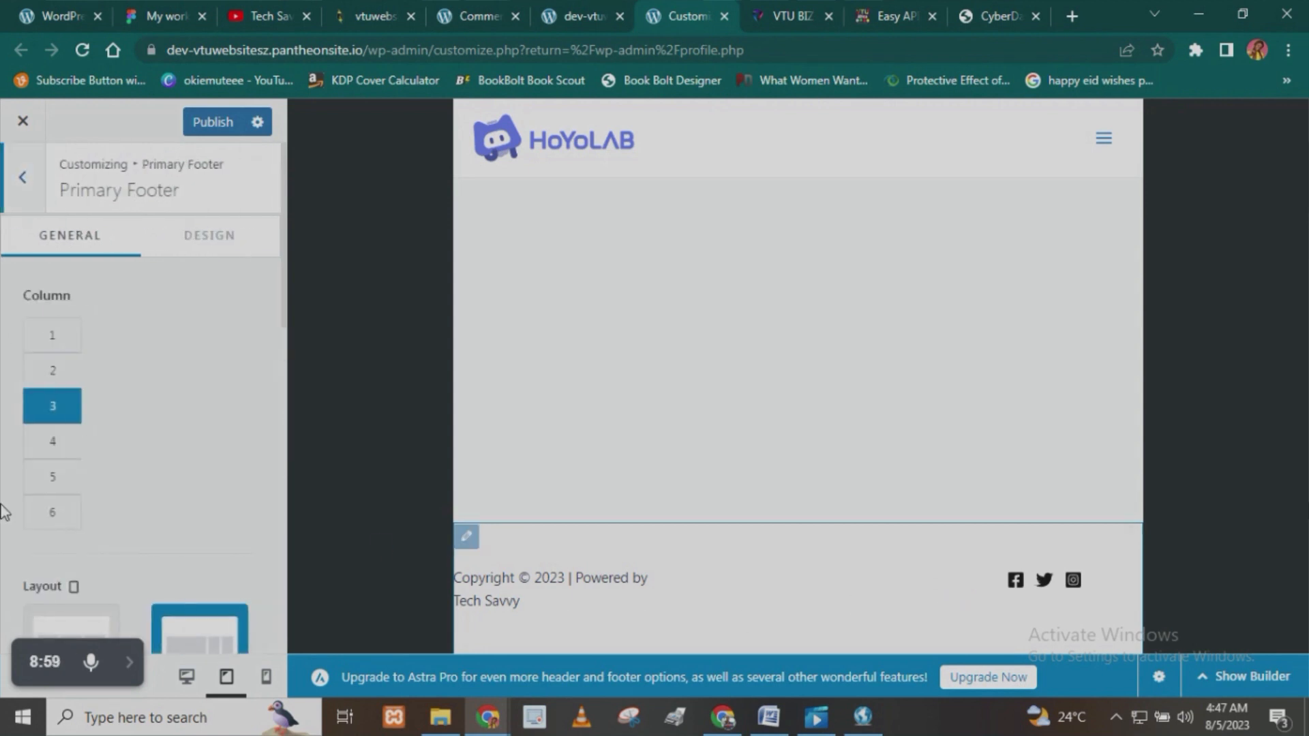
{"action": "scroll", "coordinate": [79, 484], "scroll_direction": "down", "scroll_amount": 5}
{"action": "scroll", "coordinate": [79, 485], "scroll_direction": "up", "scroll_amount": 5}
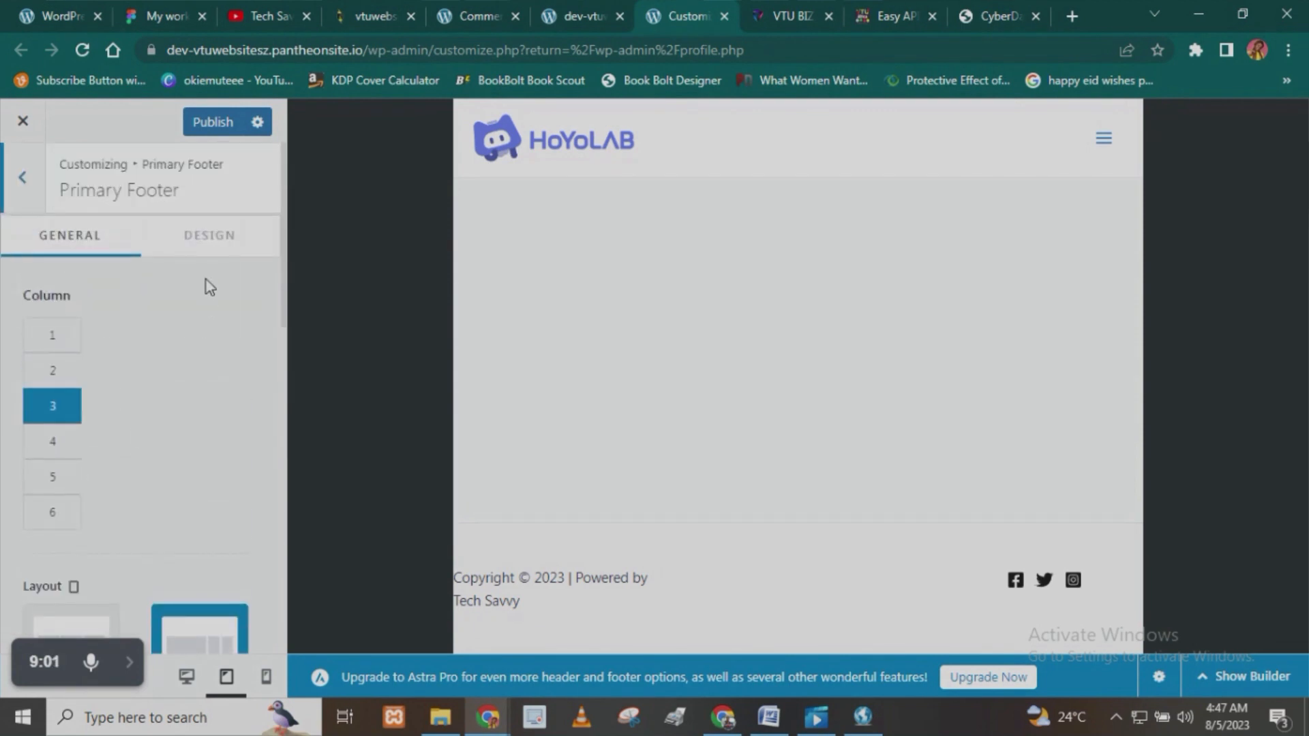
{"action": "left_click", "coordinate": [208, 234]}
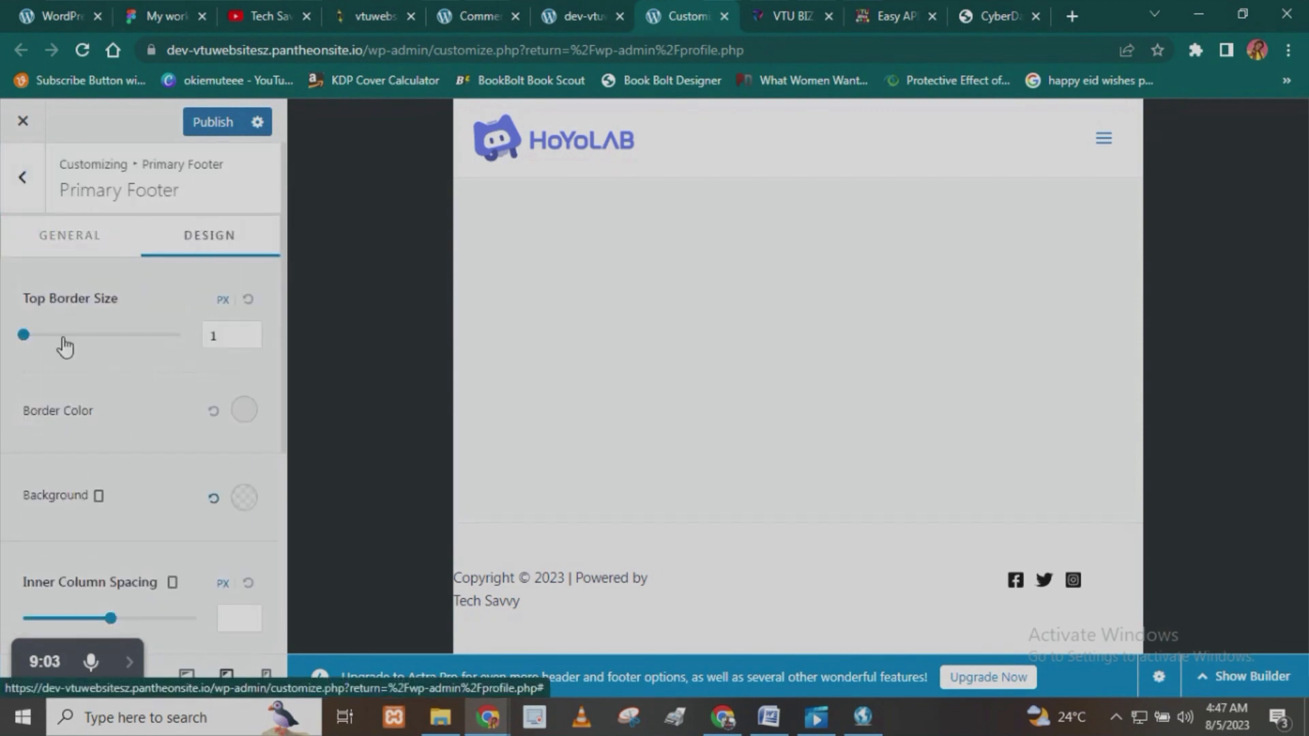
{"action": "scroll", "coordinate": [45, 389], "scroll_direction": "down", "scroll_amount": 1}
{"action": "scroll", "coordinate": [44, 383], "scroll_direction": "down", "scroll_amount": 4}
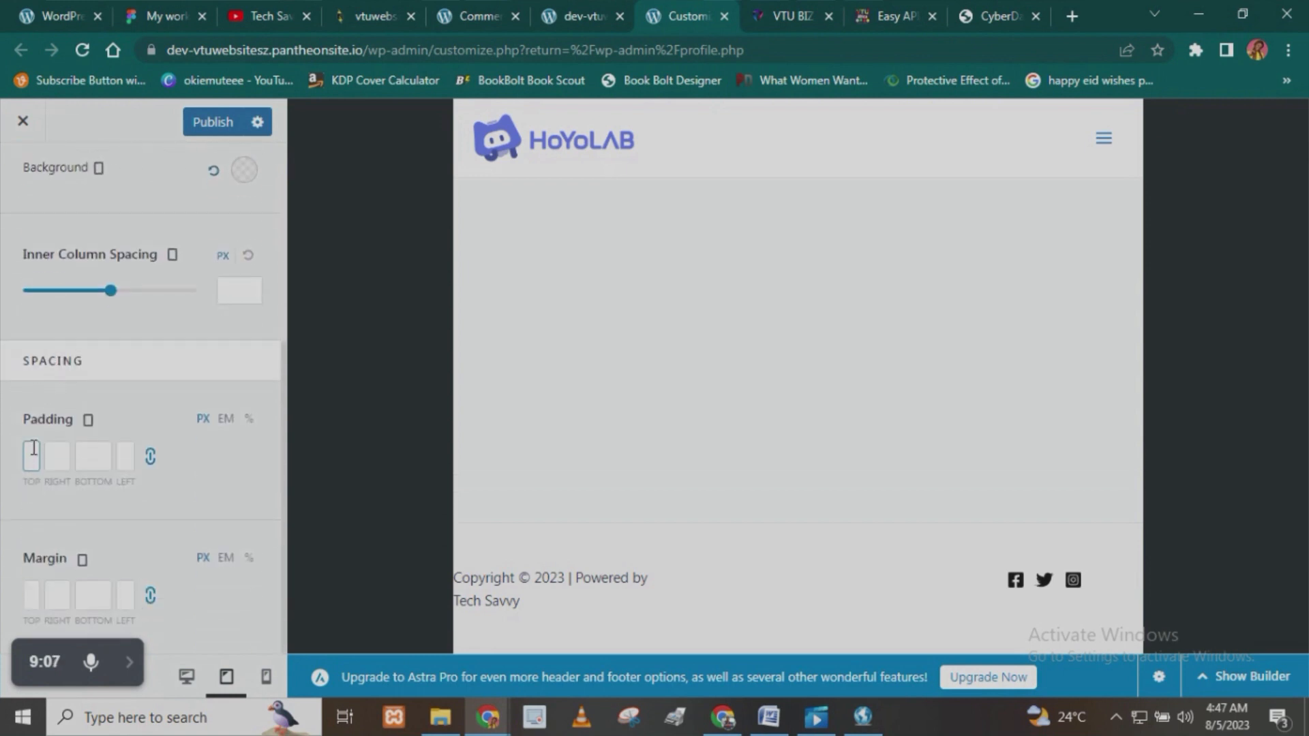
{"action": "left_click", "coordinate": [150, 457]}
{"action": "left_click", "coordinate": [80, 468]}
{"action": "left_click", "coordinate": [60, 458]}
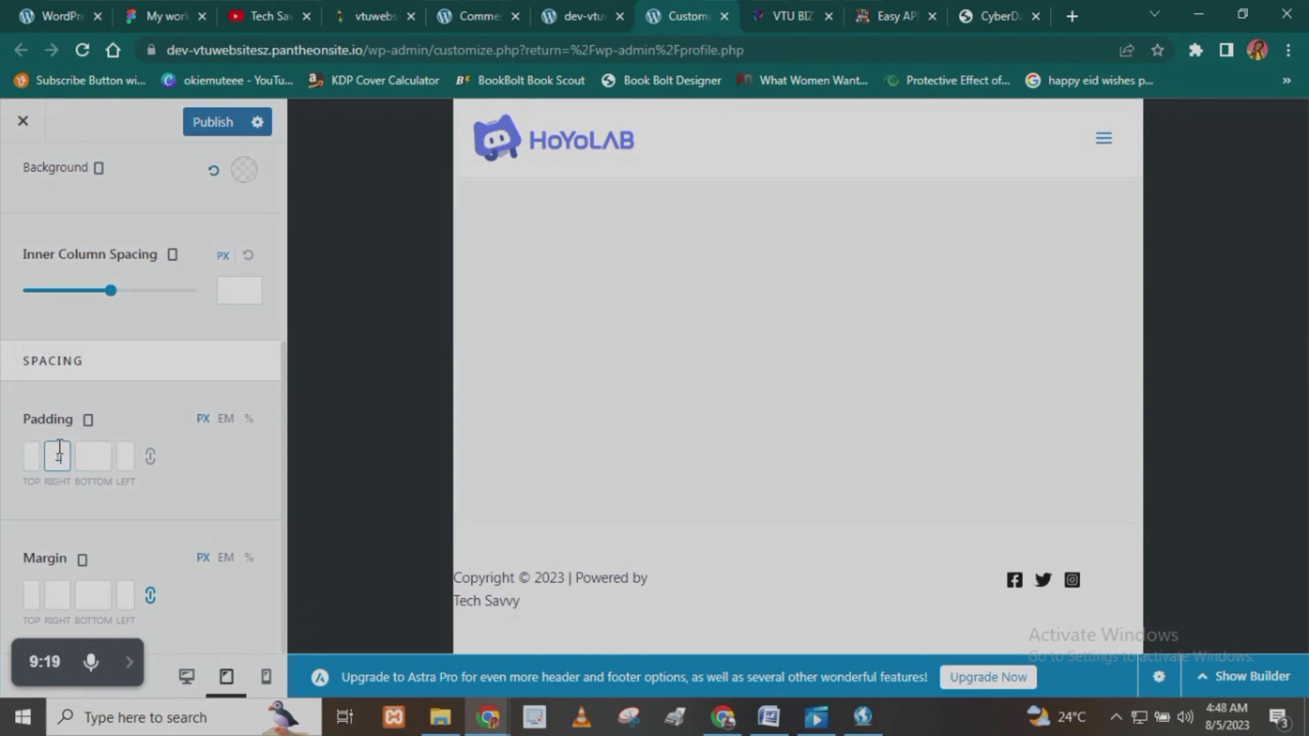
{"action": "type", "text": "20"}
{"action": "key", "text": "Tab"}
{"action": "key", "text": "Tab"}
{"action": "type", "text": "20"}
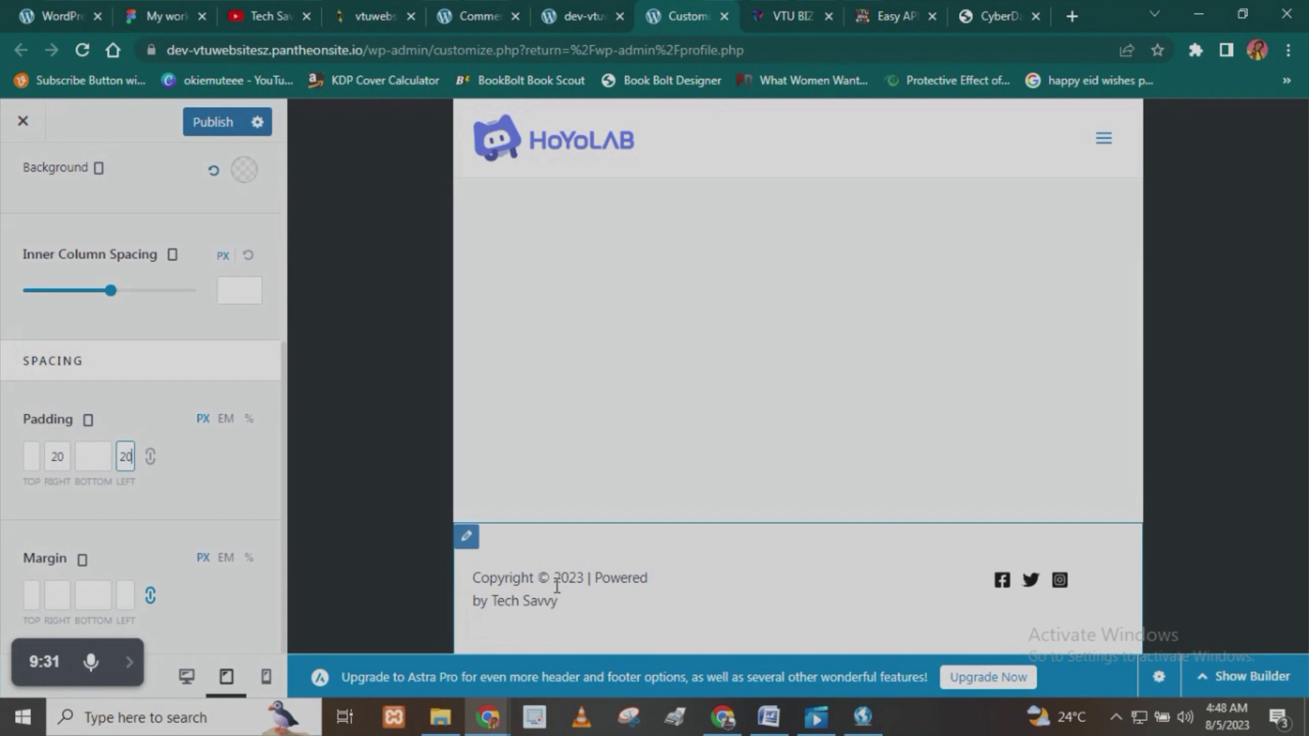
{"action": "left_click", "coordinate": [211, 122]}
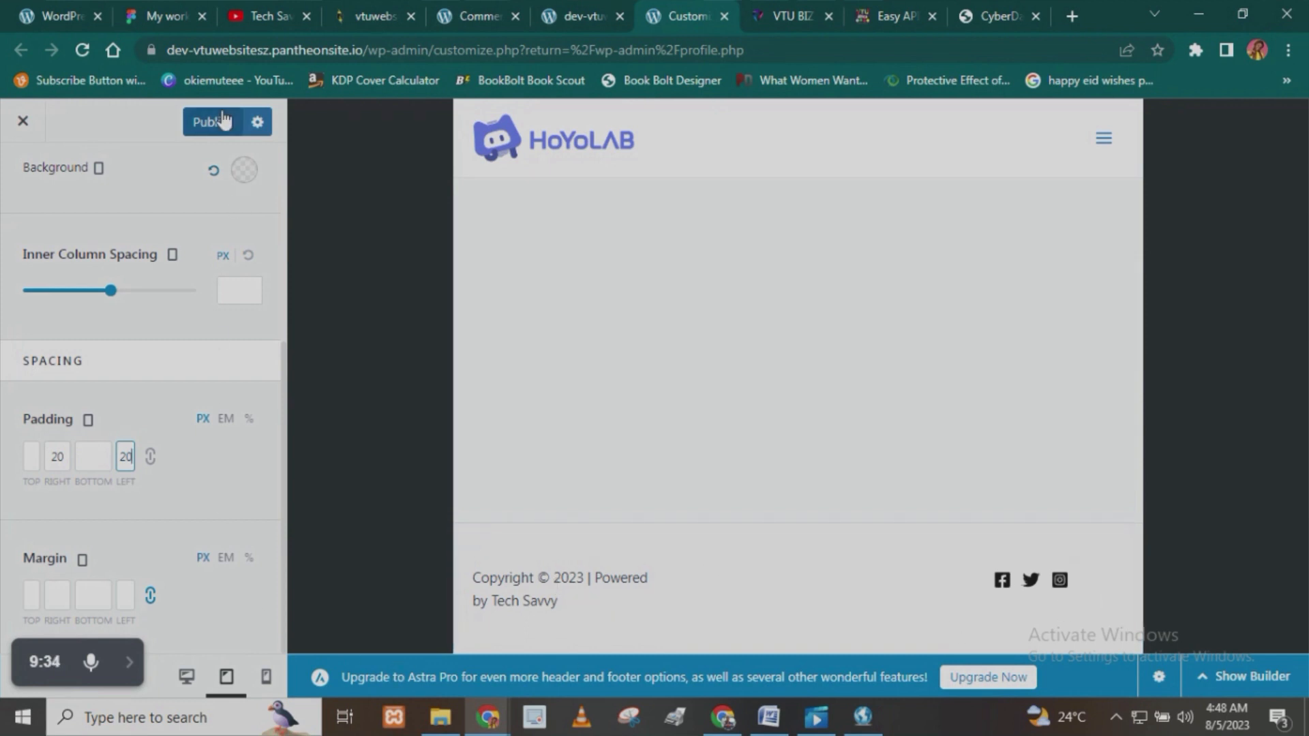
- Switch the preview to mobile, expand the header menu, and open the Off-Canvas Menu's design settings
{"action": "left_click", "coordinate": [266, 677]}
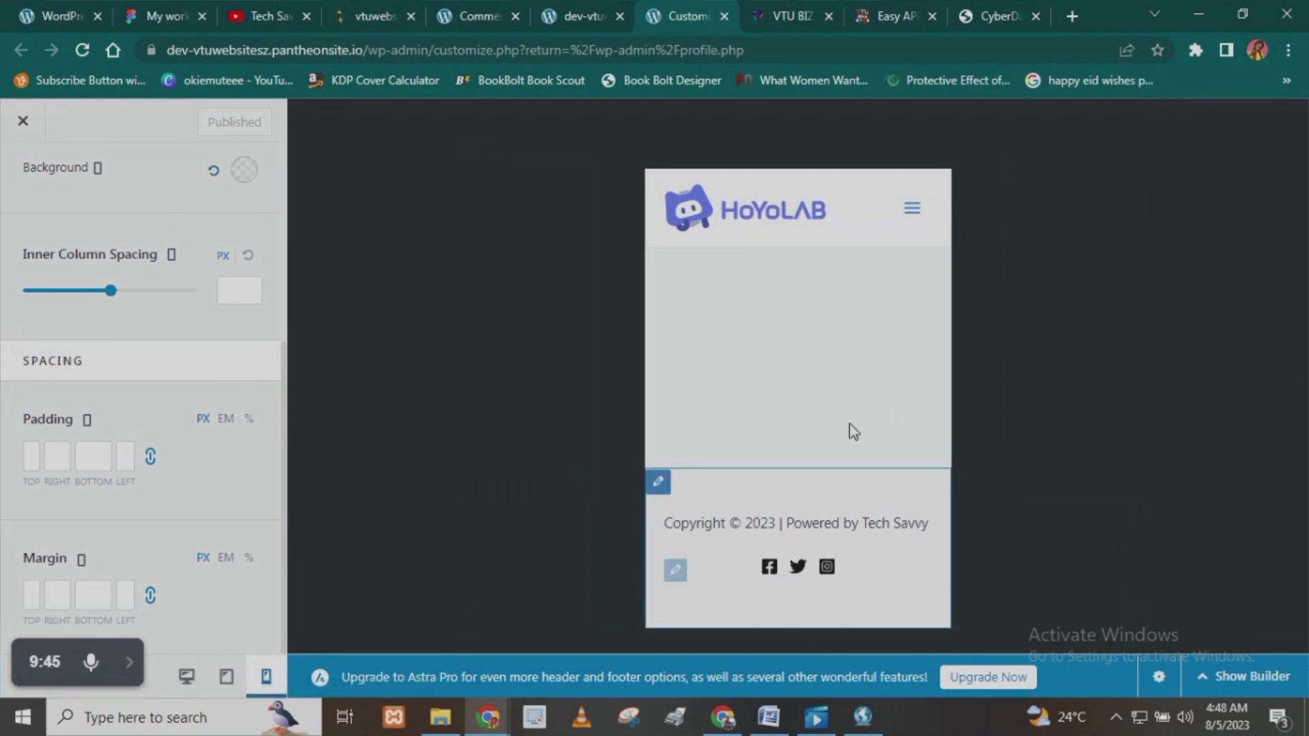
{"action": "left_click", "coordinate": [912, 210]}
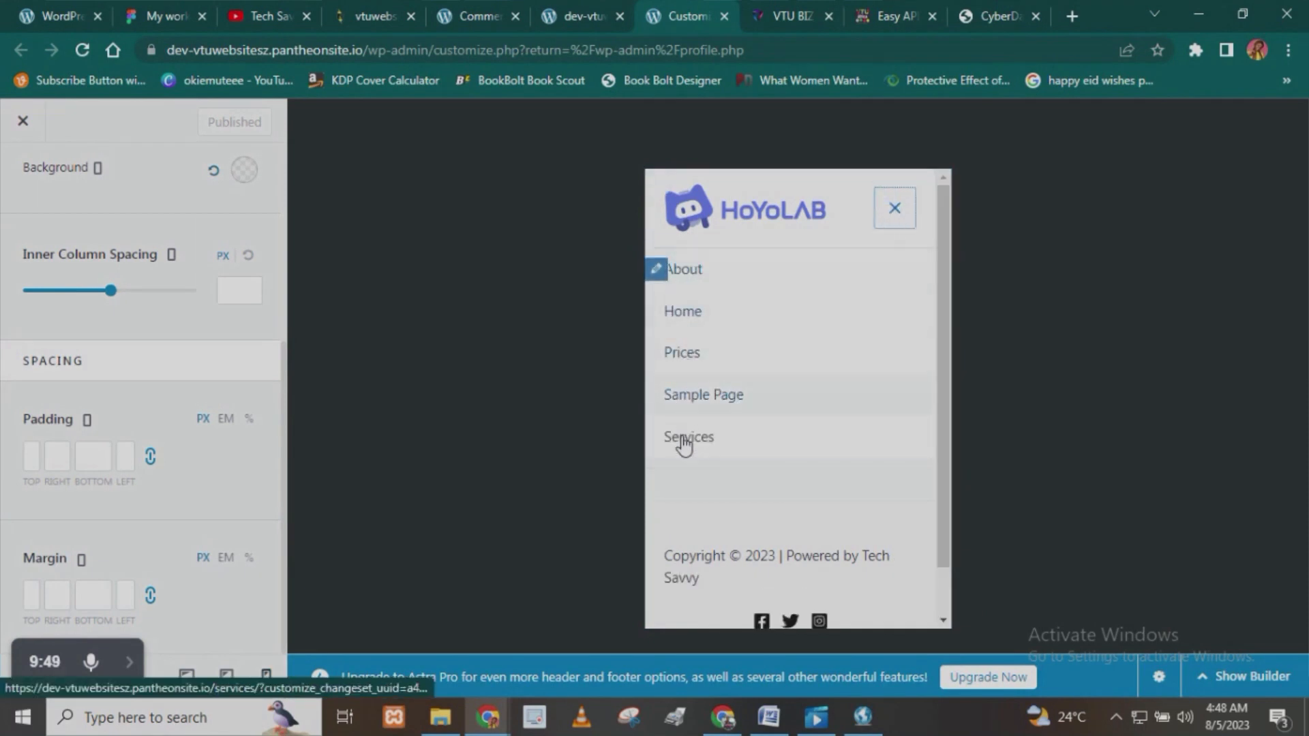
{"action": "left_click", "coordinate": [661, 270]}
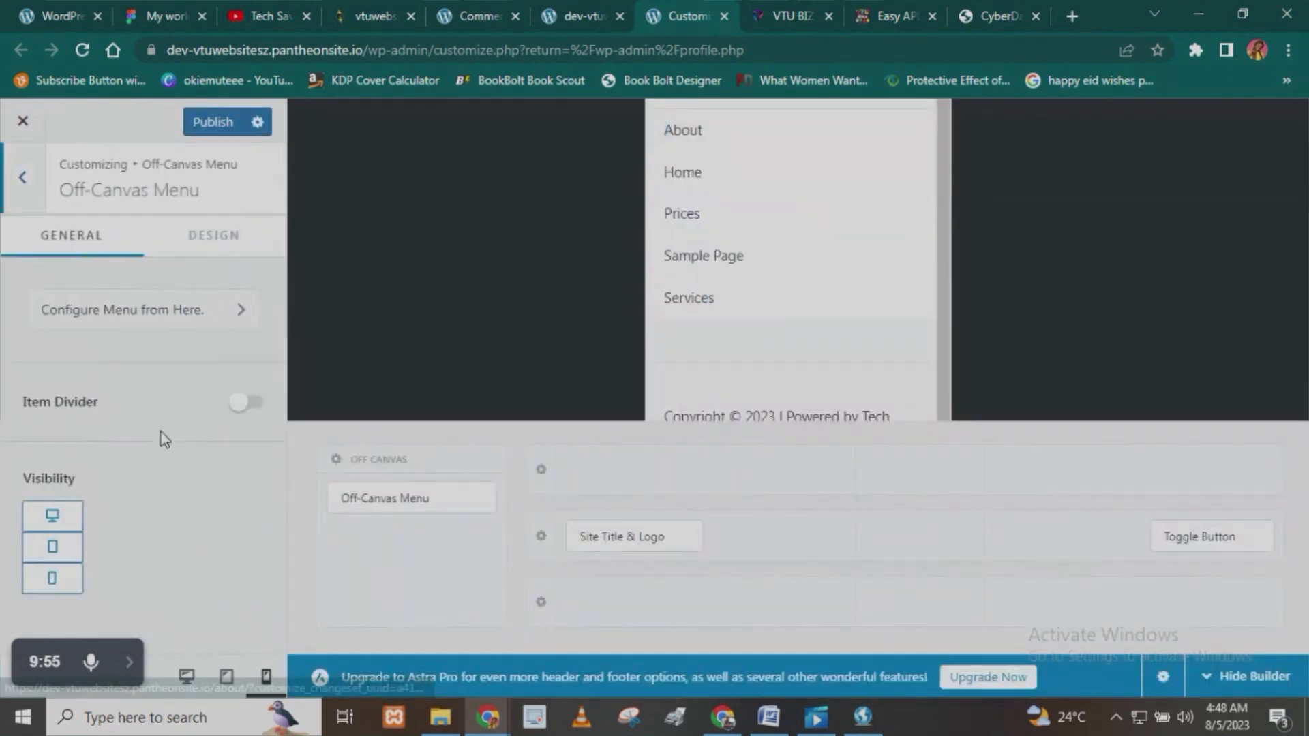
{"action": "left_click", "coordinate": [207, 257]}
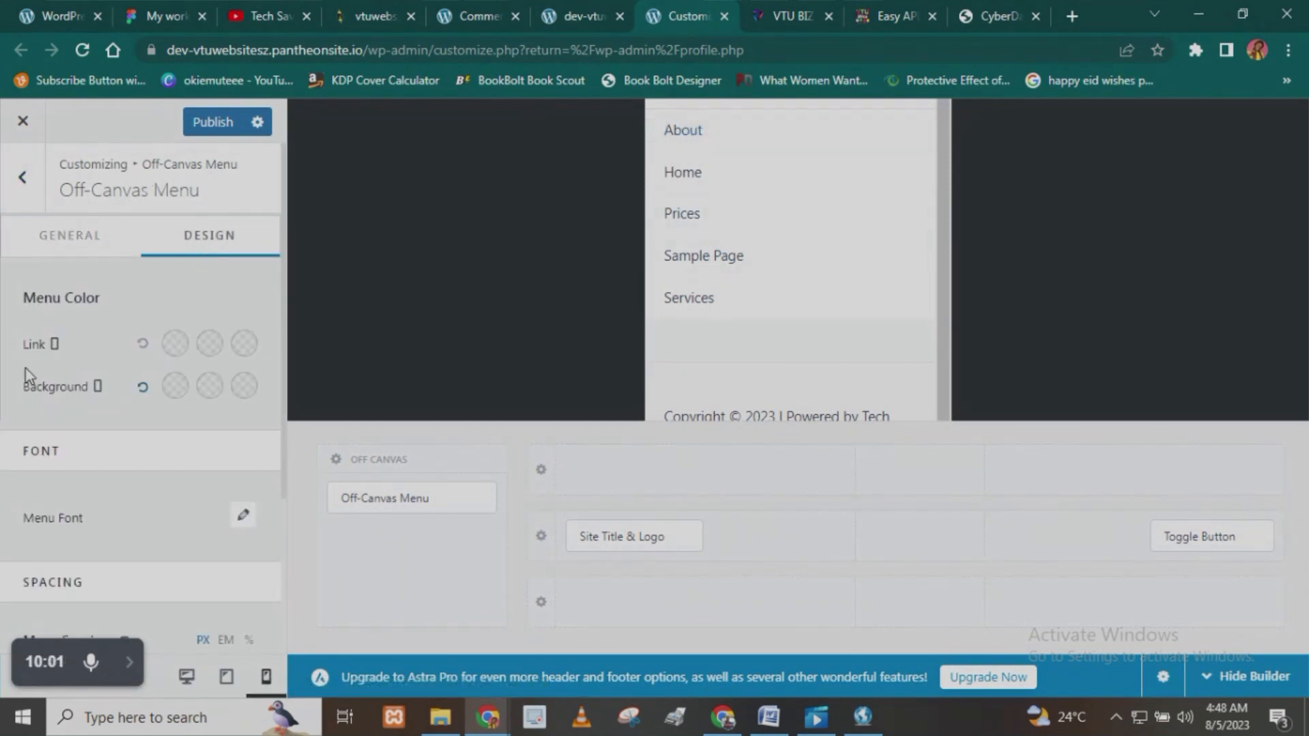
- Set the Off-Canvas Menu's normal link color to dark magenta and hide the header builder
{"action": "left_click", "coordinate": [175, 344]}
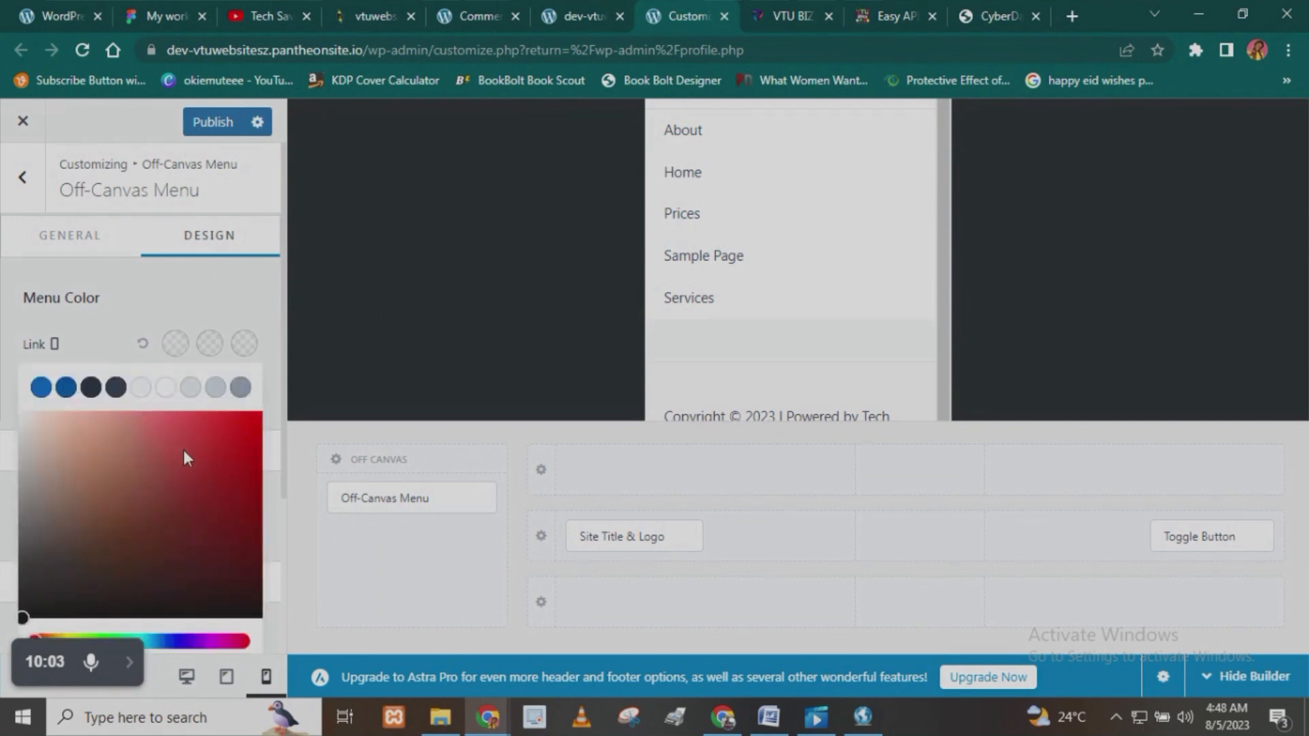
{"action": "left_click", "coordinate": [221, 641]}
{"action": "mouse_move", "coordinate": [251, 502]}
{"action": "left_mouse_down"}
{"action": "mouse_move", "coordinate": [254, 566]}
{"action": "mouse_move", "coordinate": [262, 497]}
{"action": "left_mouse_up"}
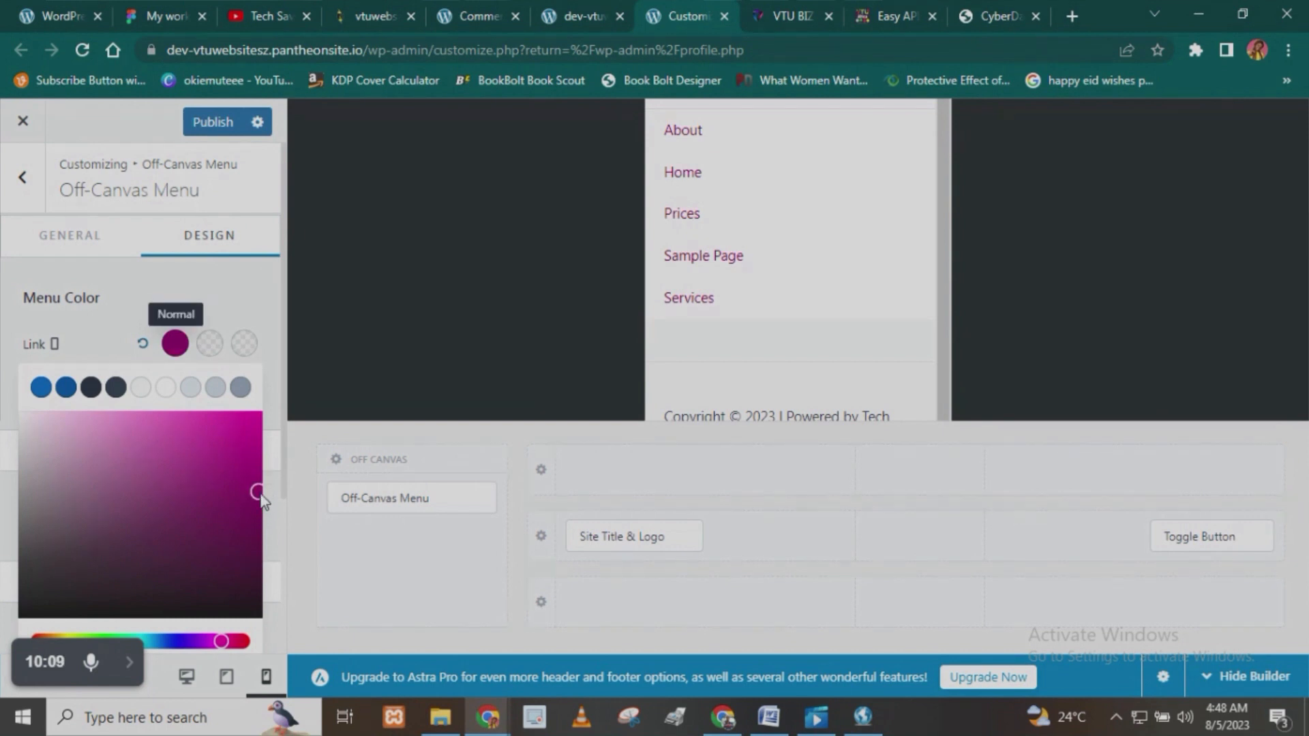
{"action": "left_click", "coordinate": [1217, 677]}
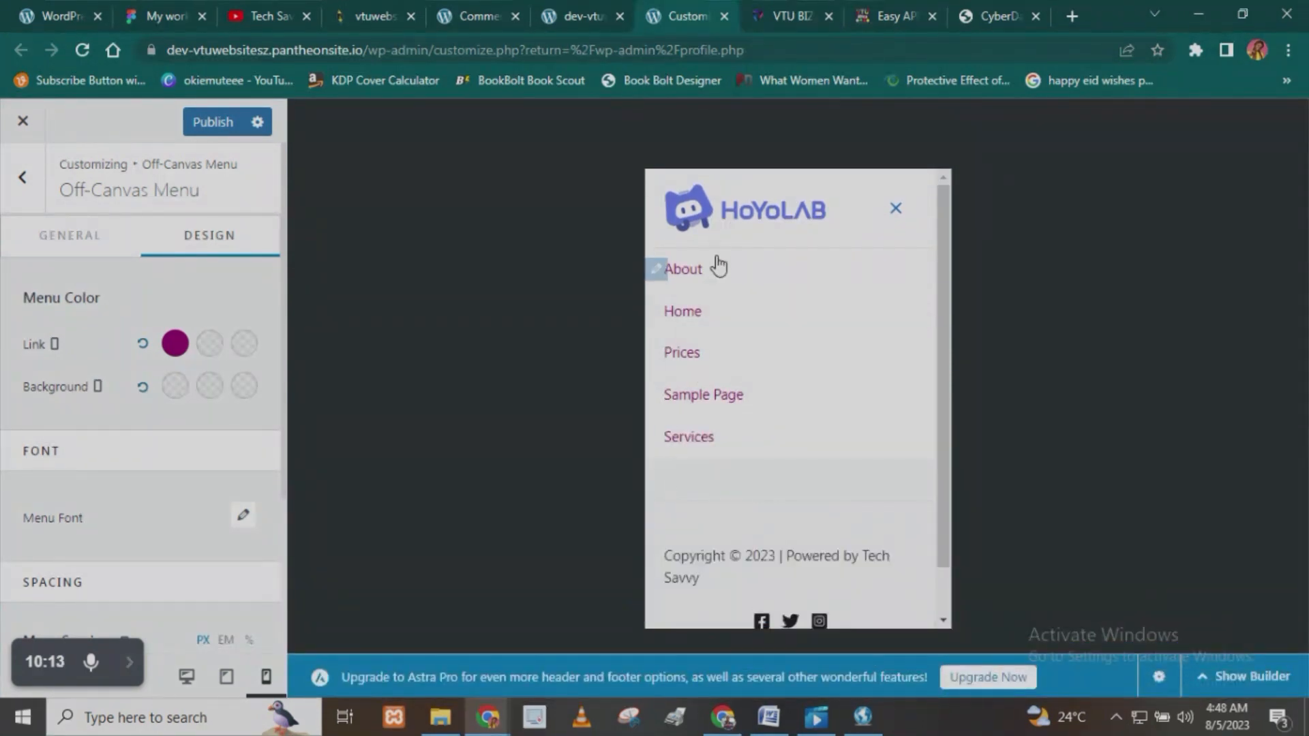
- Set the Off-Canvas Menu's normal background color to white
{"action": "left_click", "coordinate": [172, 389]}
{"action": "left_click", "coordinate": [158, 525]}
{"action": "scroll", "coordinate": [129, 508], "scroll_direction": "down", "scroll_amount": 3}
{"action": "left_click", "coordinate": [85, 359]}
{"action": "left_click_drag", "start_coordinate": [84, 359], "coordinate": [1, 321]}
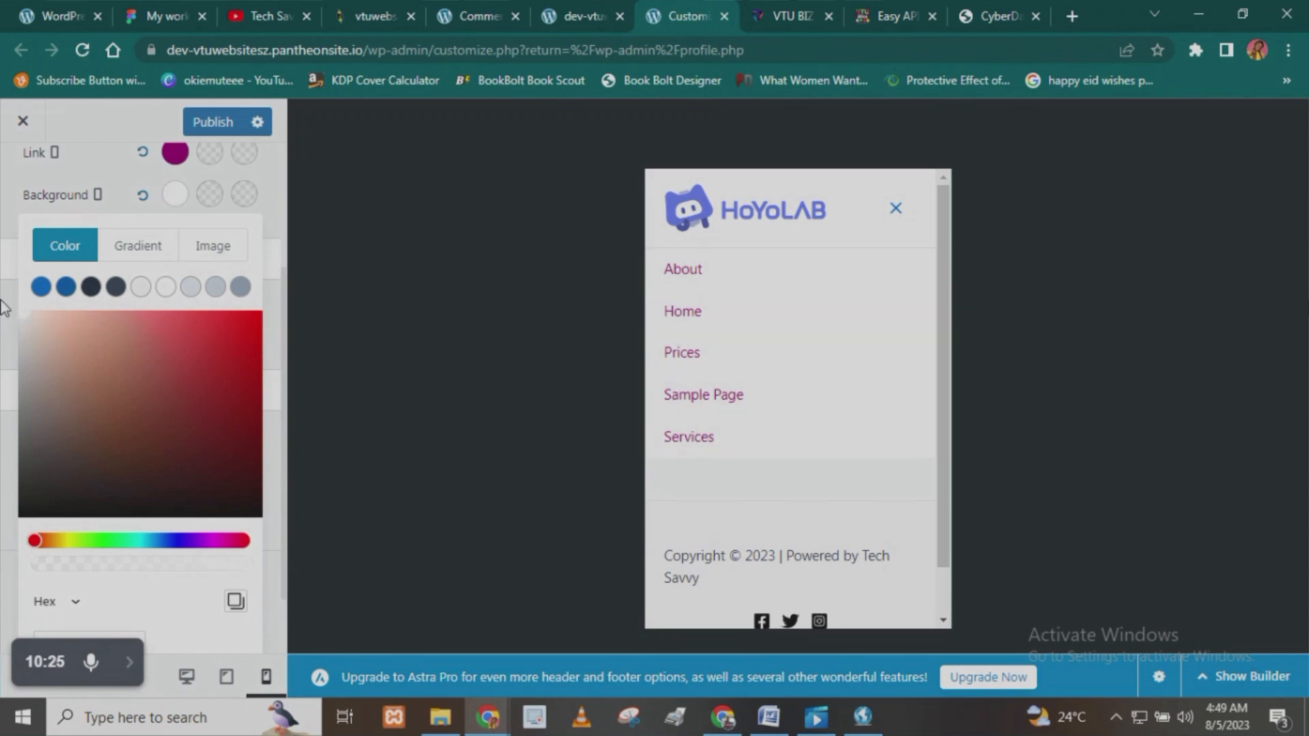
{"action": "left_click", "coordinate": [3, 320]}
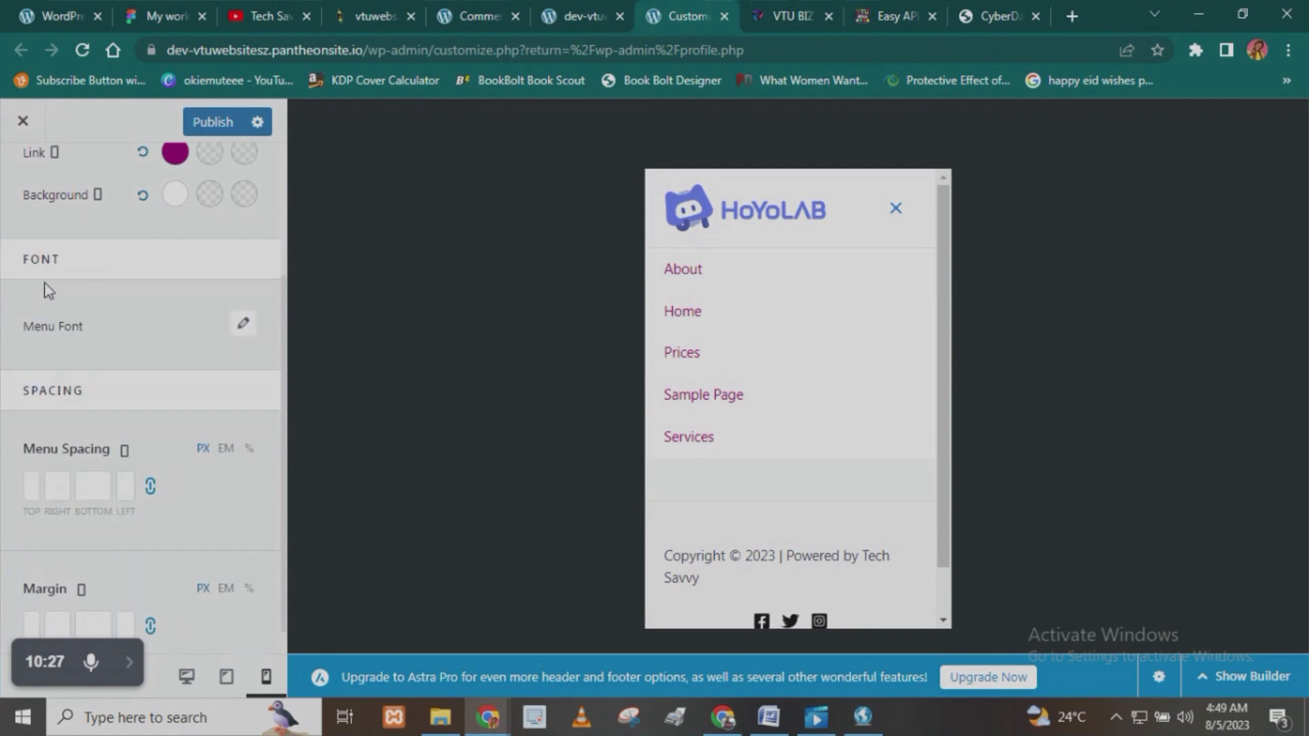
{"action": "scroll", "coordinate": [116, 321], "scroll_direction": "up", "scroll_amount": 3}
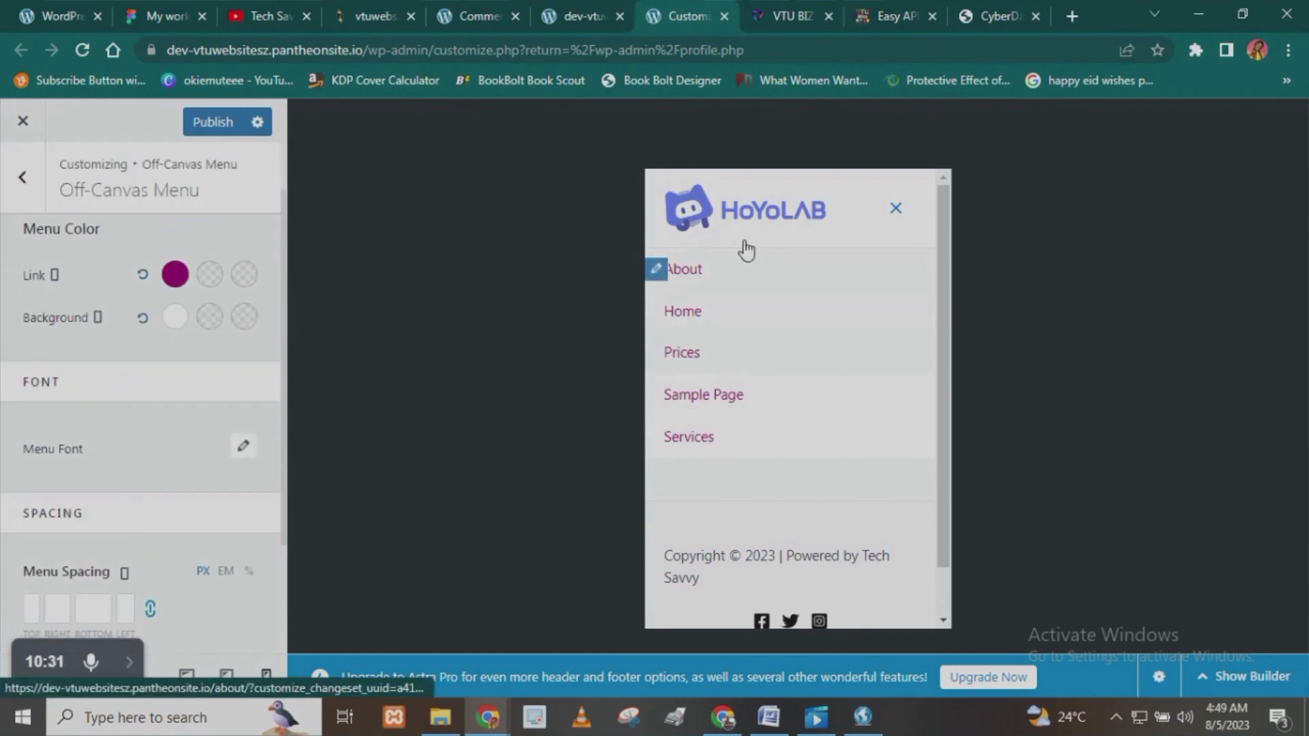
- Set the Off-Canvas Menu's hover colors to black for the links and light gray for the background
{"action": "left_click", "coordinate": [211, 275]}
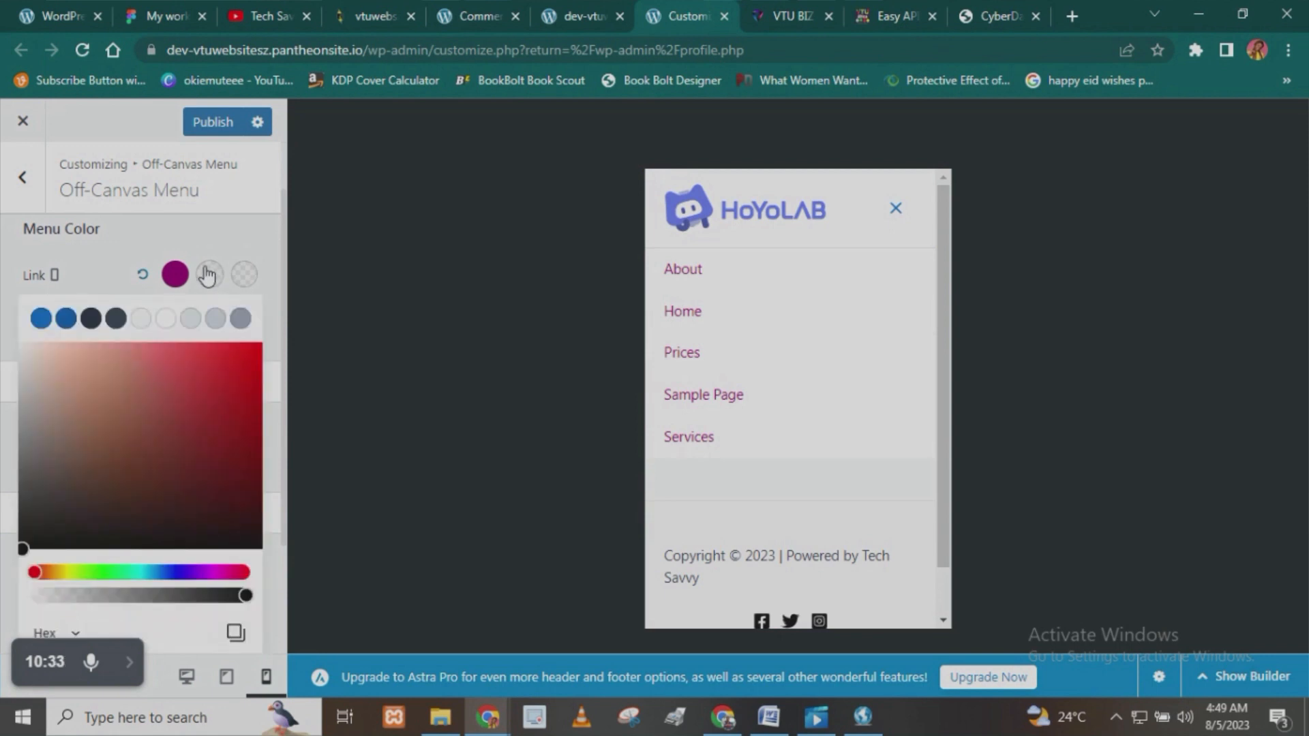
{"action": "left_click", "coordinate": [208, 285]}
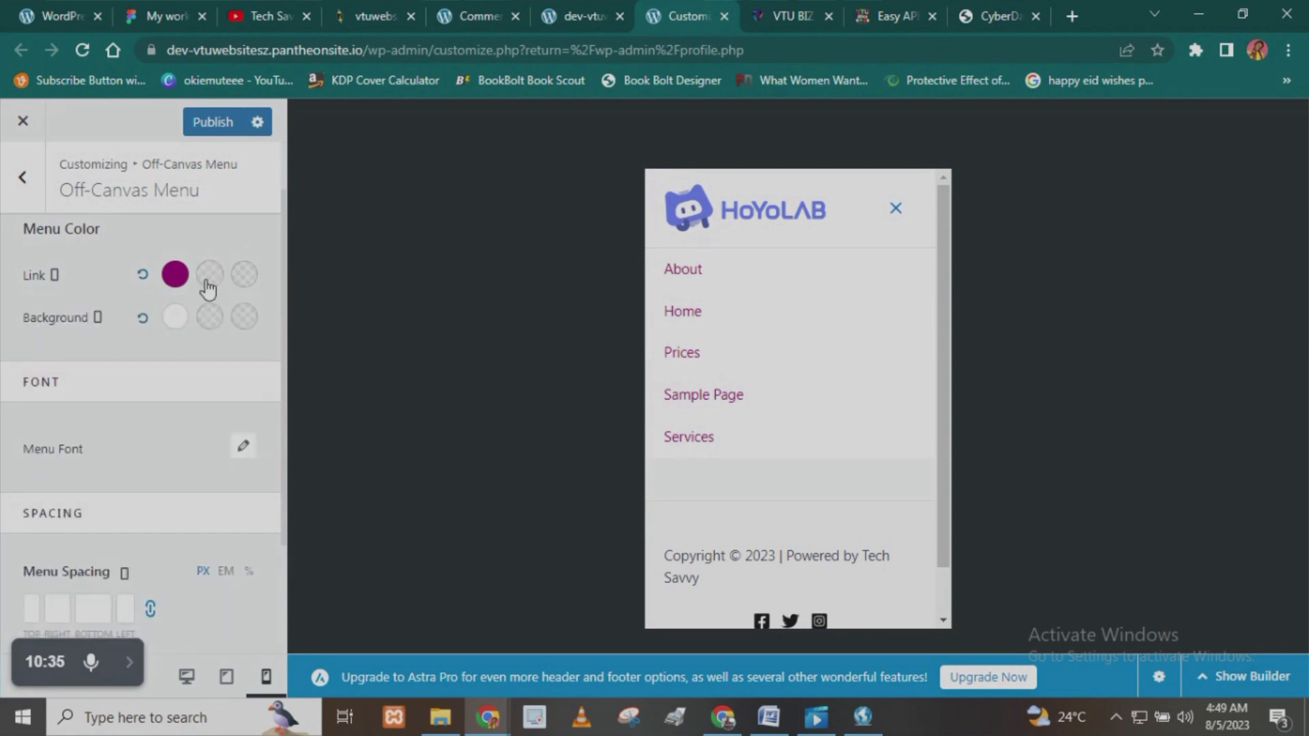
{"action": "left_click", "coordinate": [210, 275]}
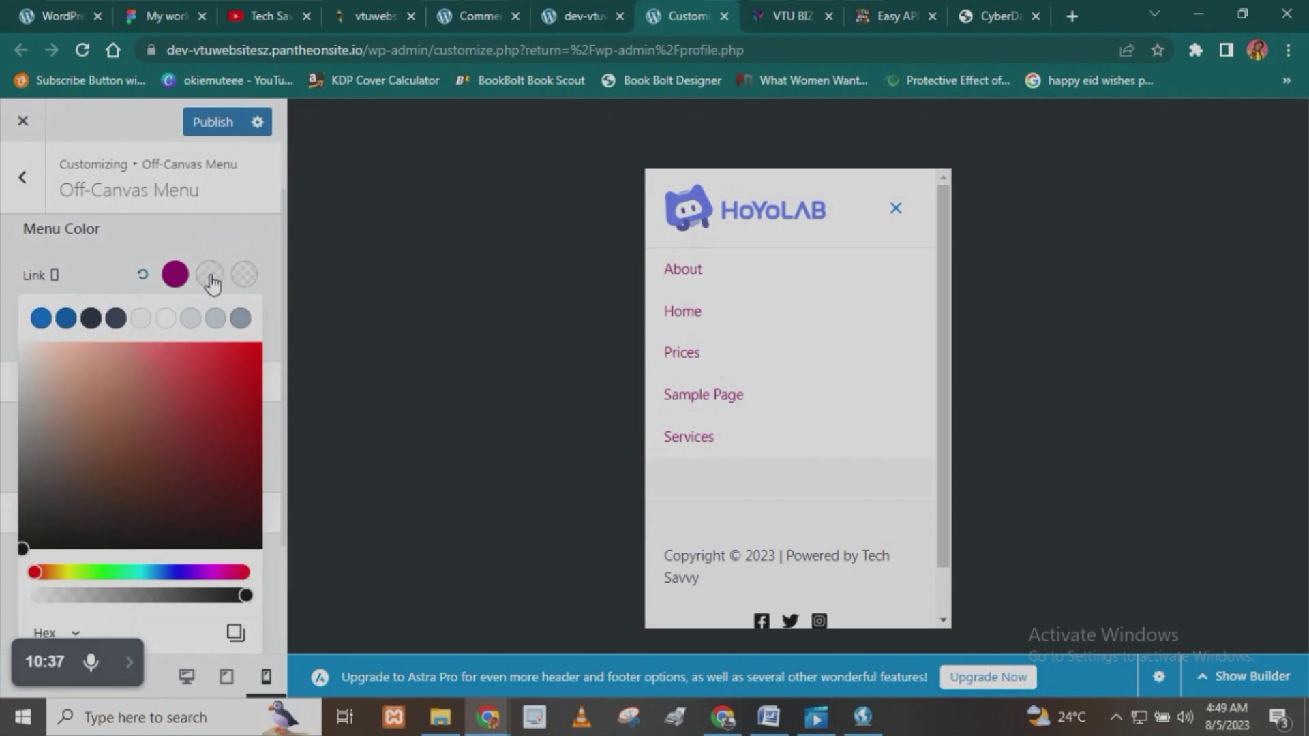
{"action": "left_click_drag", "start_coordinate": [215, 493], "coordinate": [259, 566]}
{"action": "left_click", "coordinate": [209, 277]}
{"action": "left_click", "coordinate": [210, 318]}
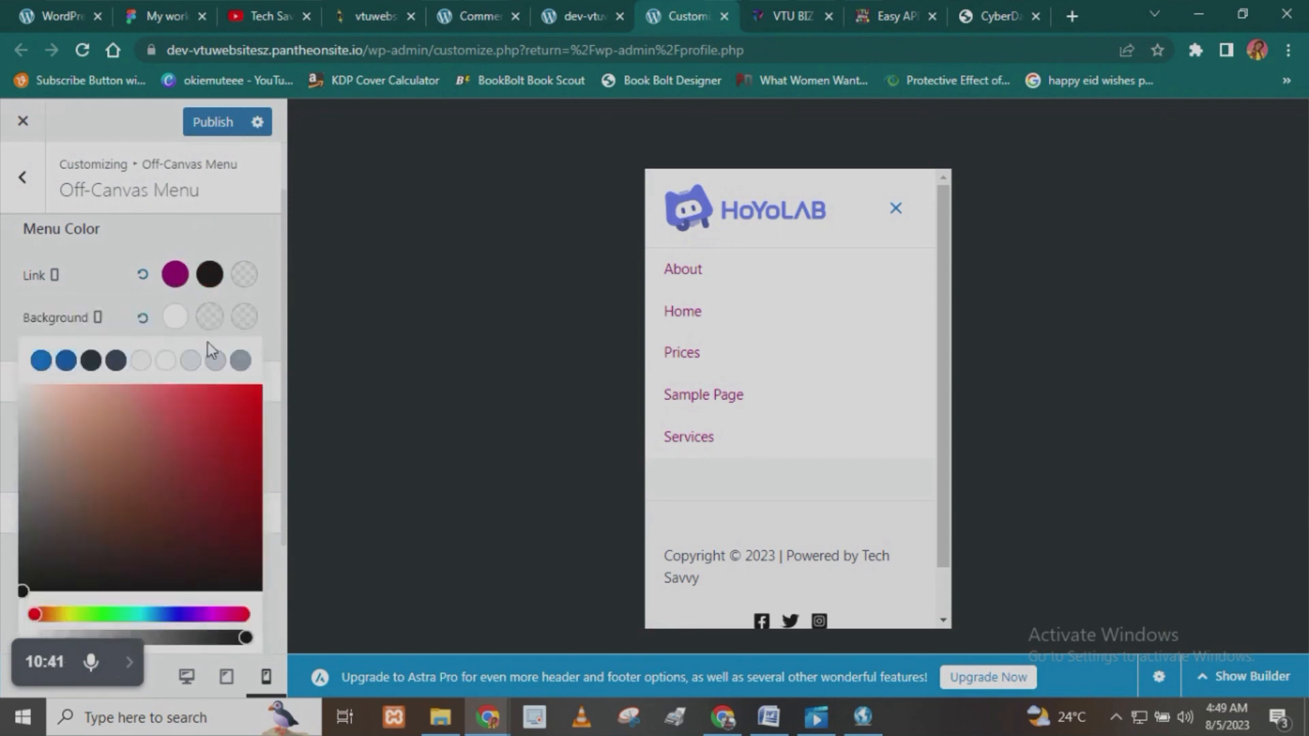
{"action": "left_click_drag", "start_coordinate": [168, 439], "coordinate": [19, 423]}
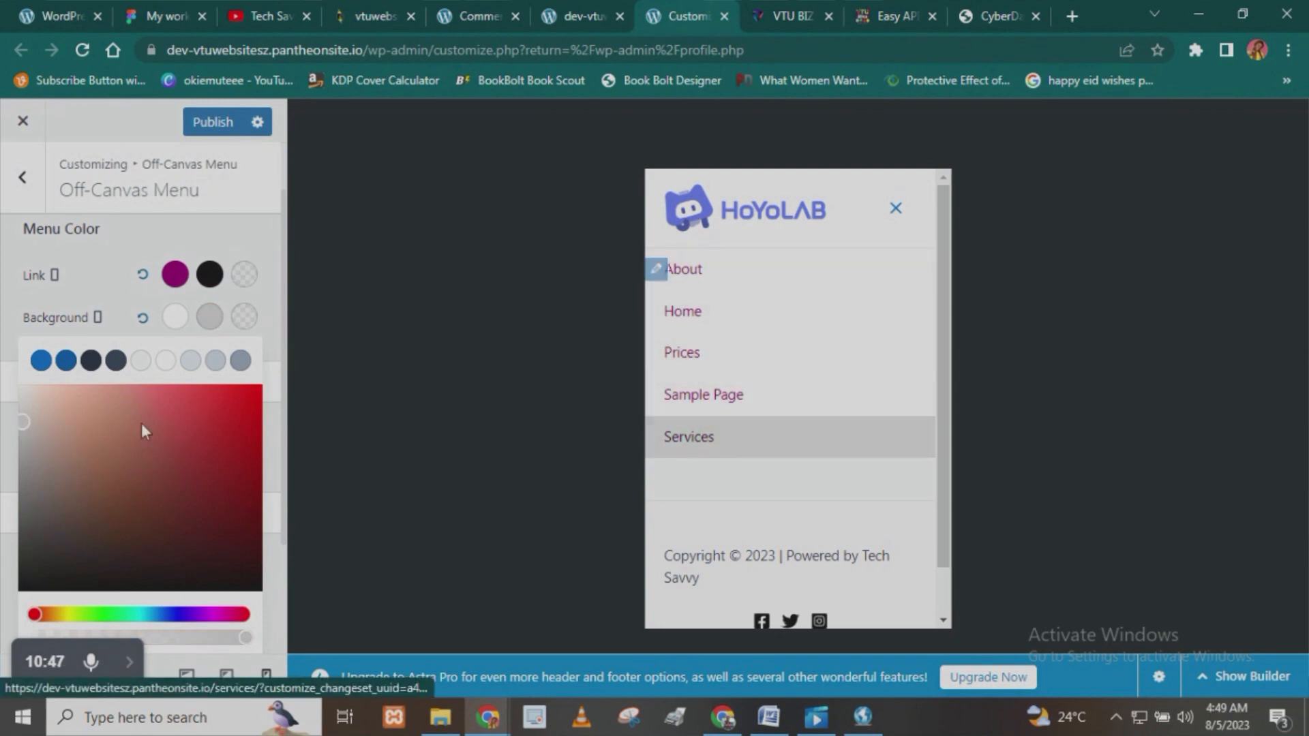
- Try a dark crimson color for the Off-Canvas Menu's active link
{"action": "left_click", "coordinate": [245, 276]}
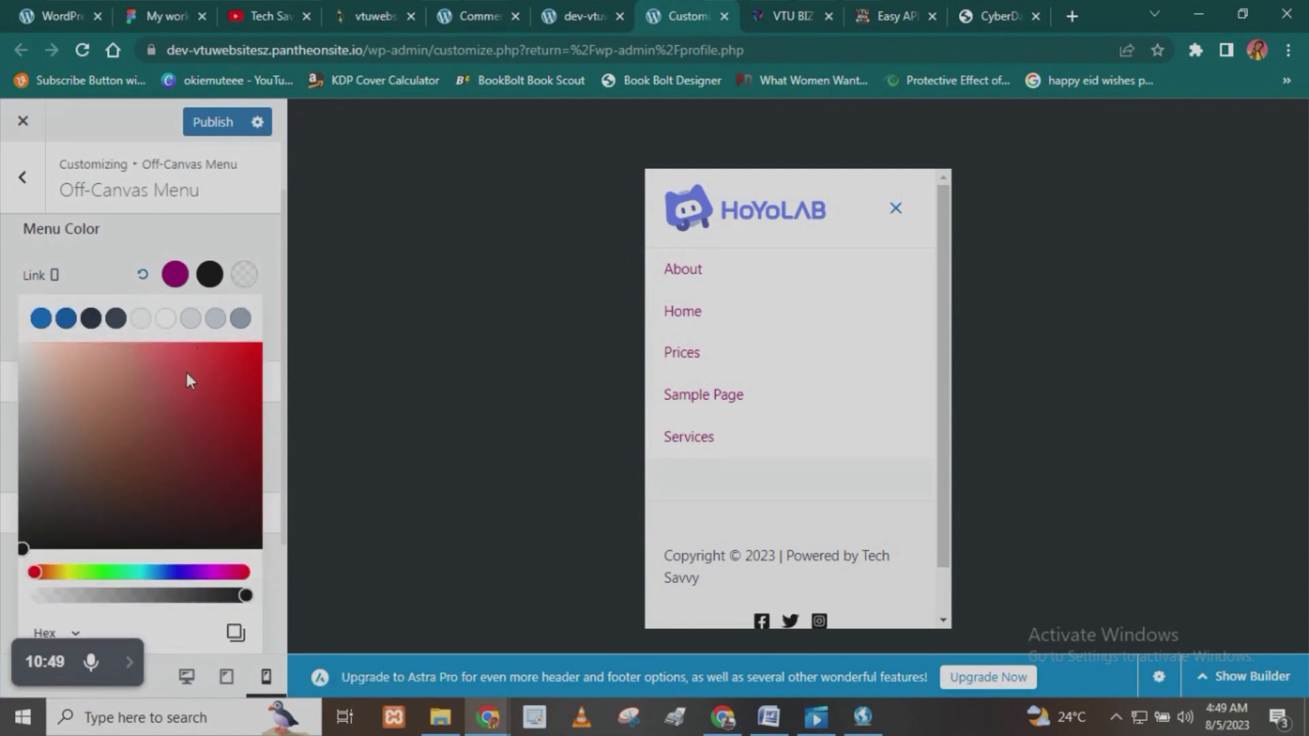
{"action": "left_click_drag", "start_coordinate": [210, 581], "coordinate": [234, 579]}
{"action": "left_click", "coordinate": [187, 418]}
{"action": "left_click_drag", "start_coordinate": [206, 428], "coordinate": [259, 462]}
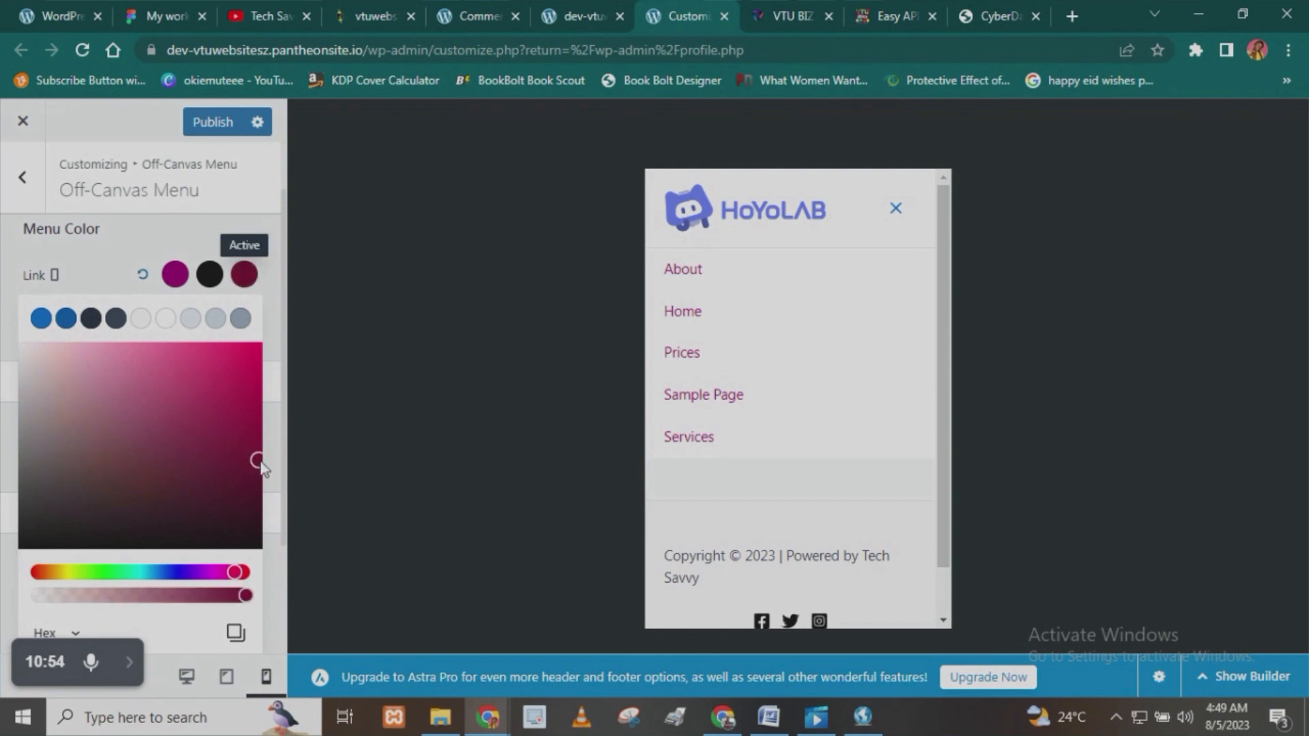
{"action": "left_click", "coordinate": [134, 243]}
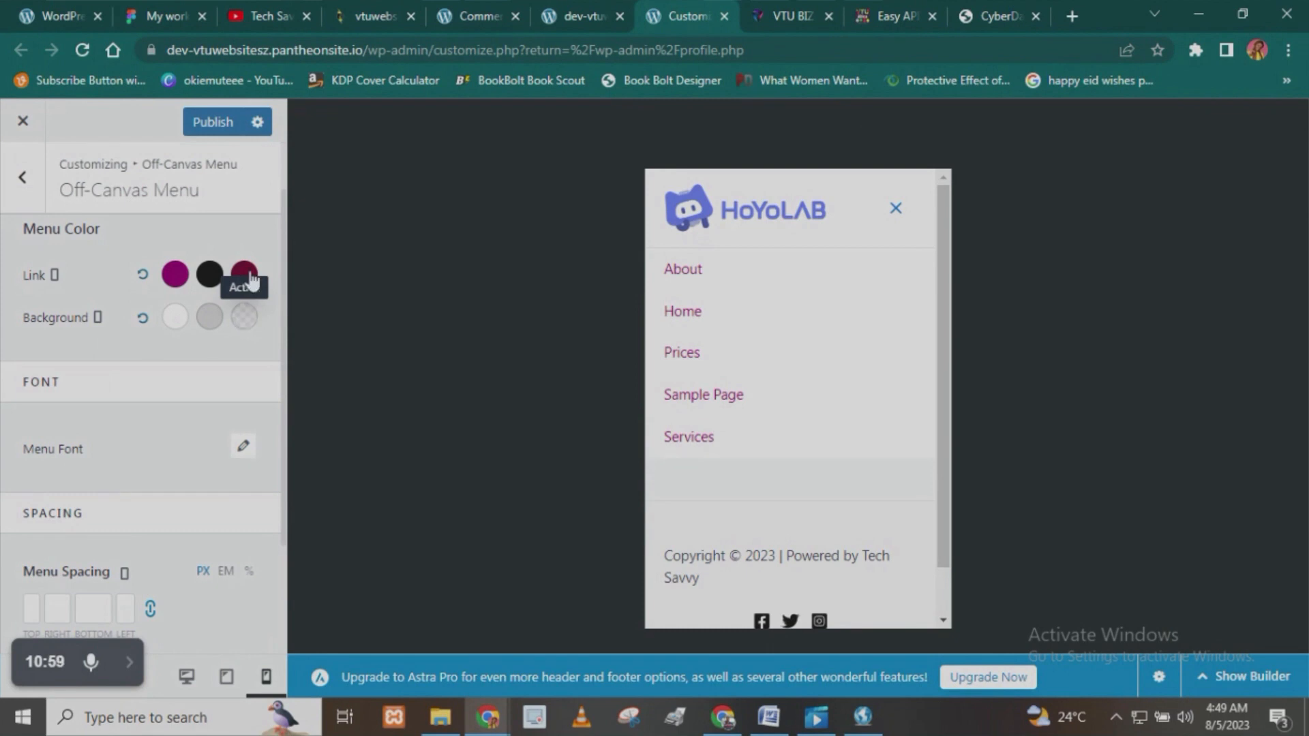
- Set the Off-Canvas Menu's active link color to white and its active background to dark purple
{"action": "left_click", "coordinate": [247, 280]}
{"action": "left_click_drag", "start_coordinate": [123, 419], "coordinate": [12, 353]}
{"action": "left_click", "coordinate": [146, 240]}
{"action": "left_click", "coordinate": [245, 318]}
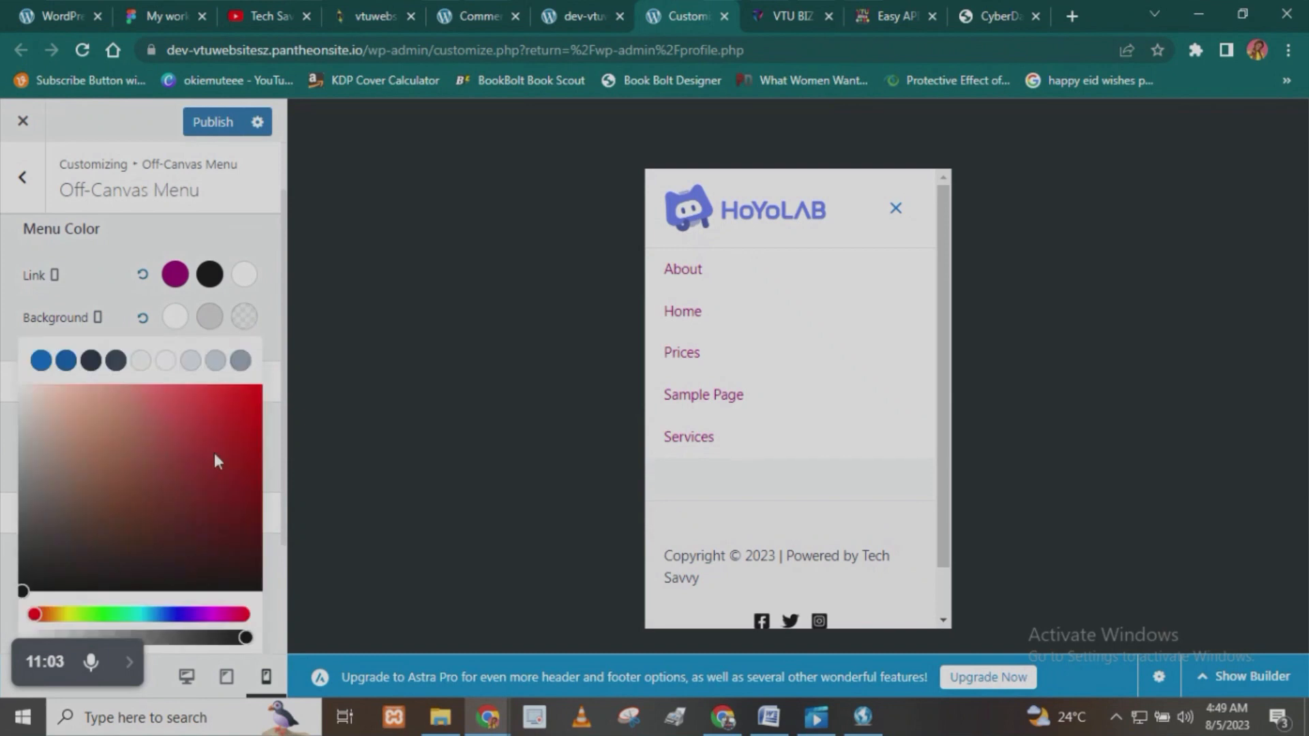
{"action": "mouse_move", "coordinate": [193, 618]}
{"action": "left_mouse_down"}
{"action": "mouse_move", "coordinate": [249, 618]}
{"action": "mouse_move", "coordinate": [225, 615]}
{"action": "left_mouse_up"}
{"action": "left_click_drag", "start_coordinate": [249, 452], "coordinate": [253, 517]}
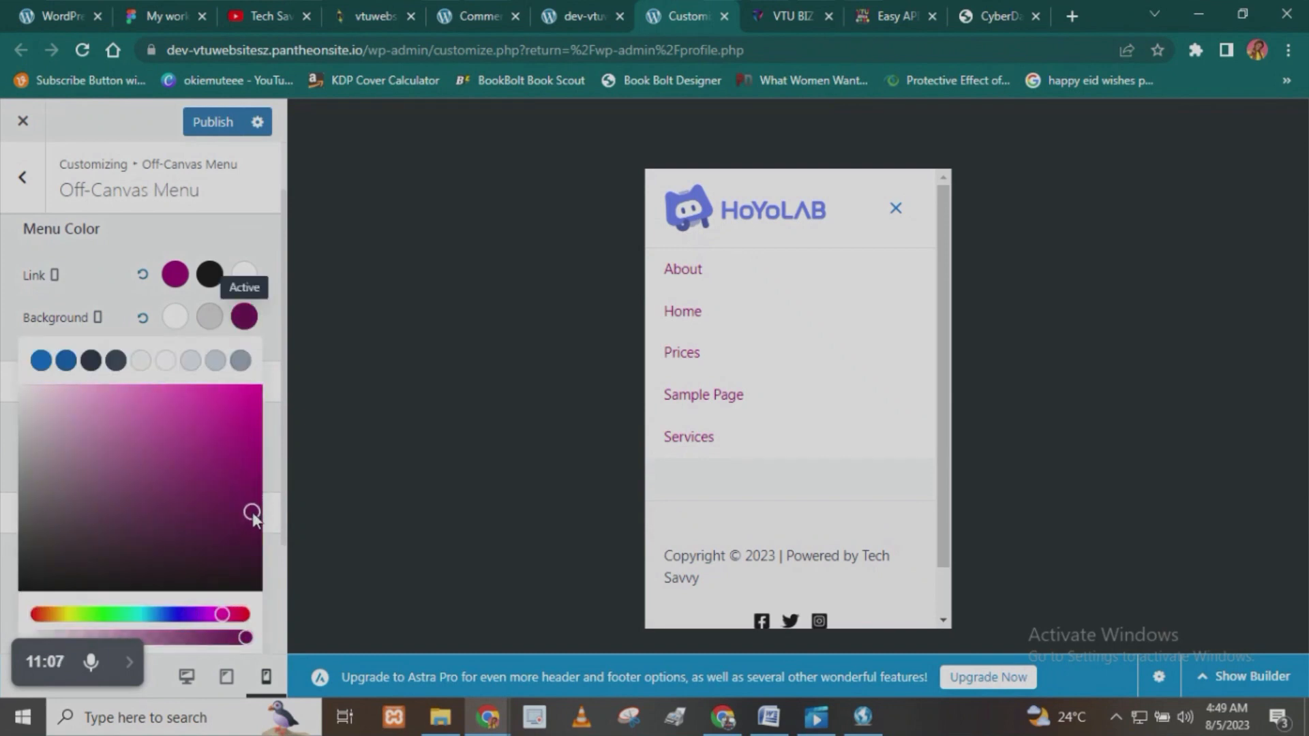
- Open Sample Page in the mobile preview and expand its menu to check the active item's colors
{"action": "left_click", "coordinate": [736, 381]}
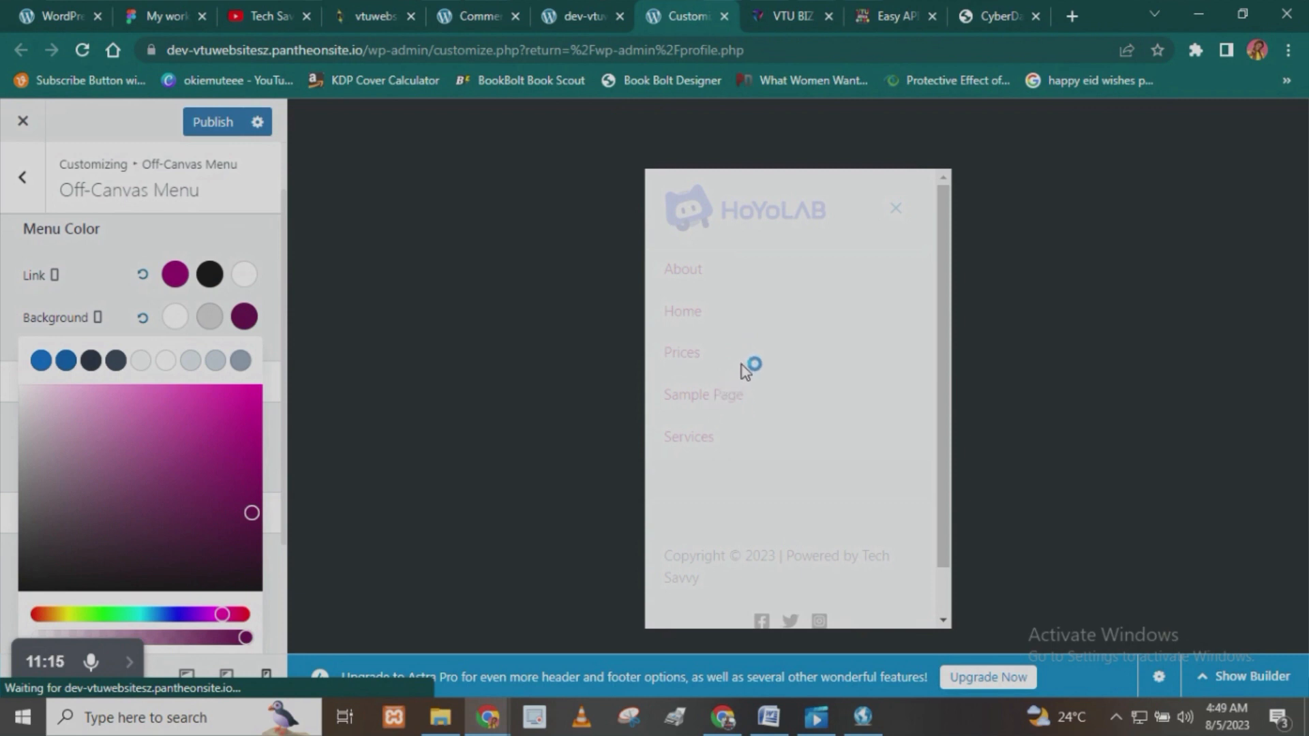
{"action": "scroll", "coordinate": [742, 387], "scroll_direction": "down", "scroll_amount": 1}
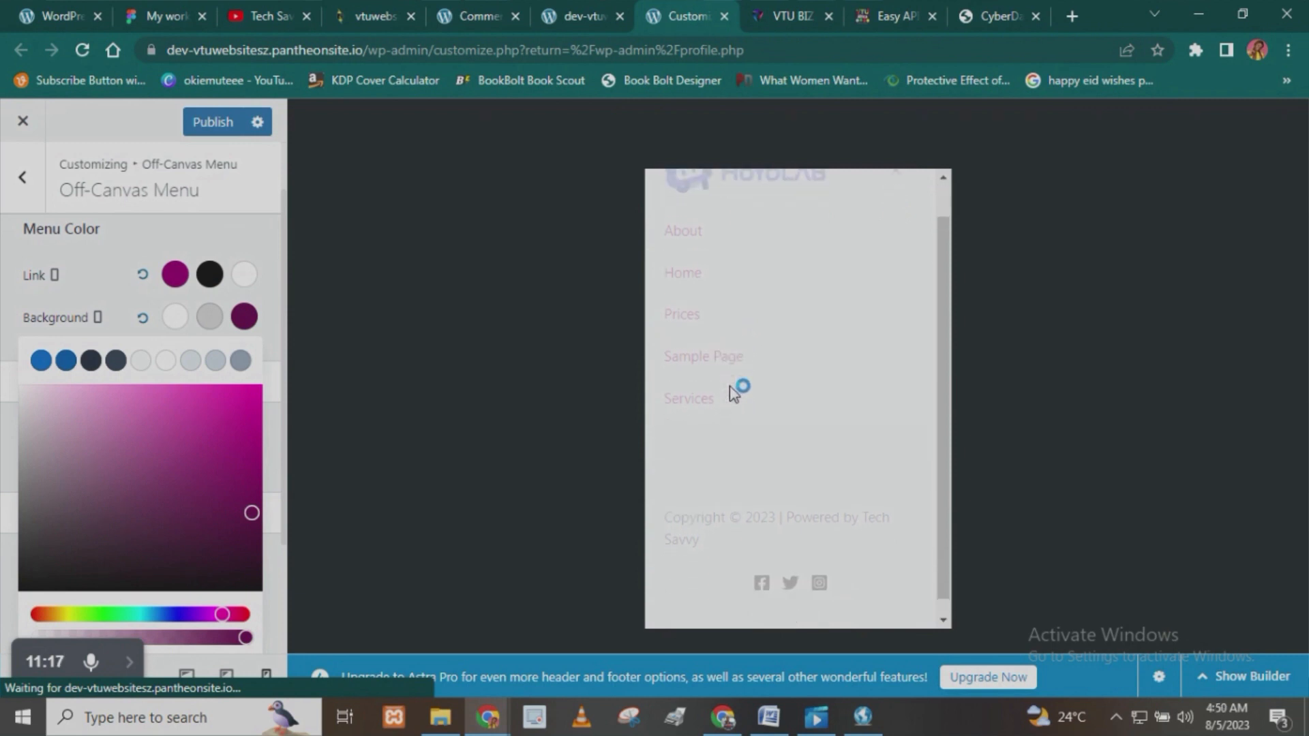
{"action": "scroll", "coordinate": [734, 385], "scroll_direction": "up", "scroll_amount": 1}
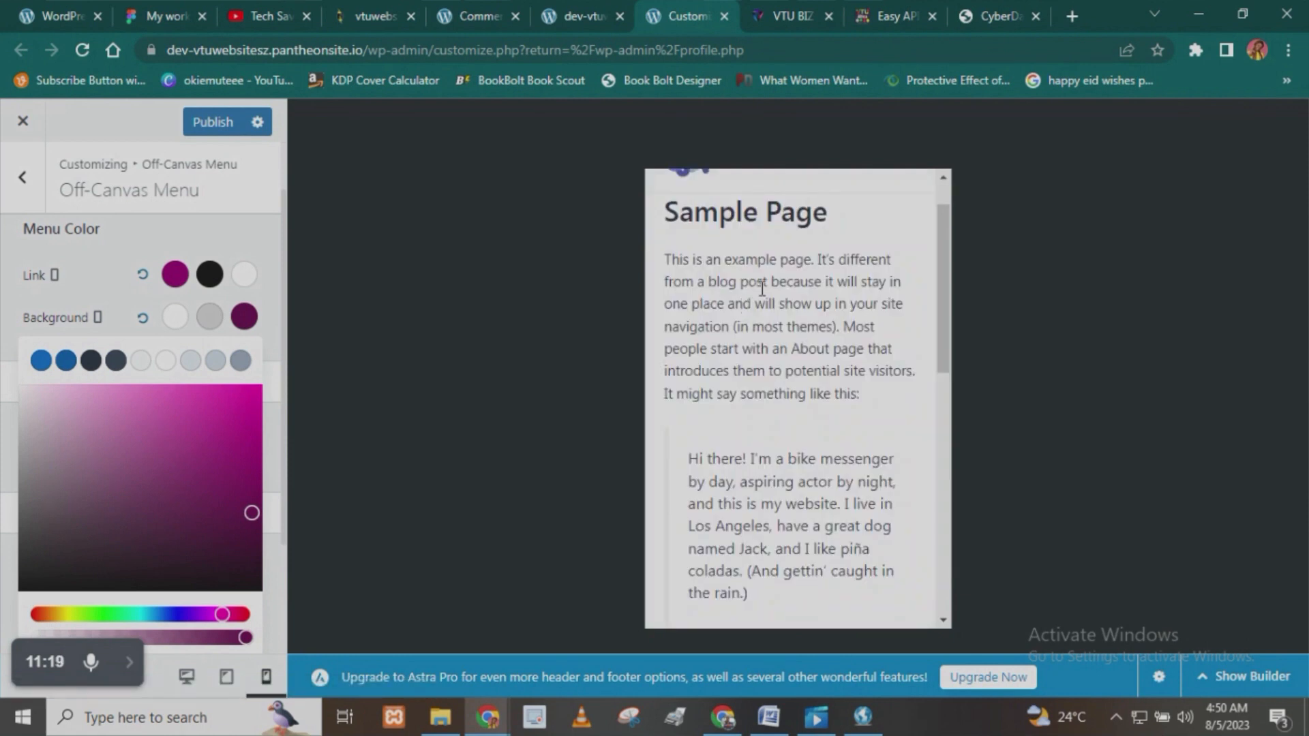
{"action": "scroll", "coordinate": [762, 288], "scroll_direction": "up", "scroll_amount": 1}
{"action": "left_click", "coordinate": [895, 208]}
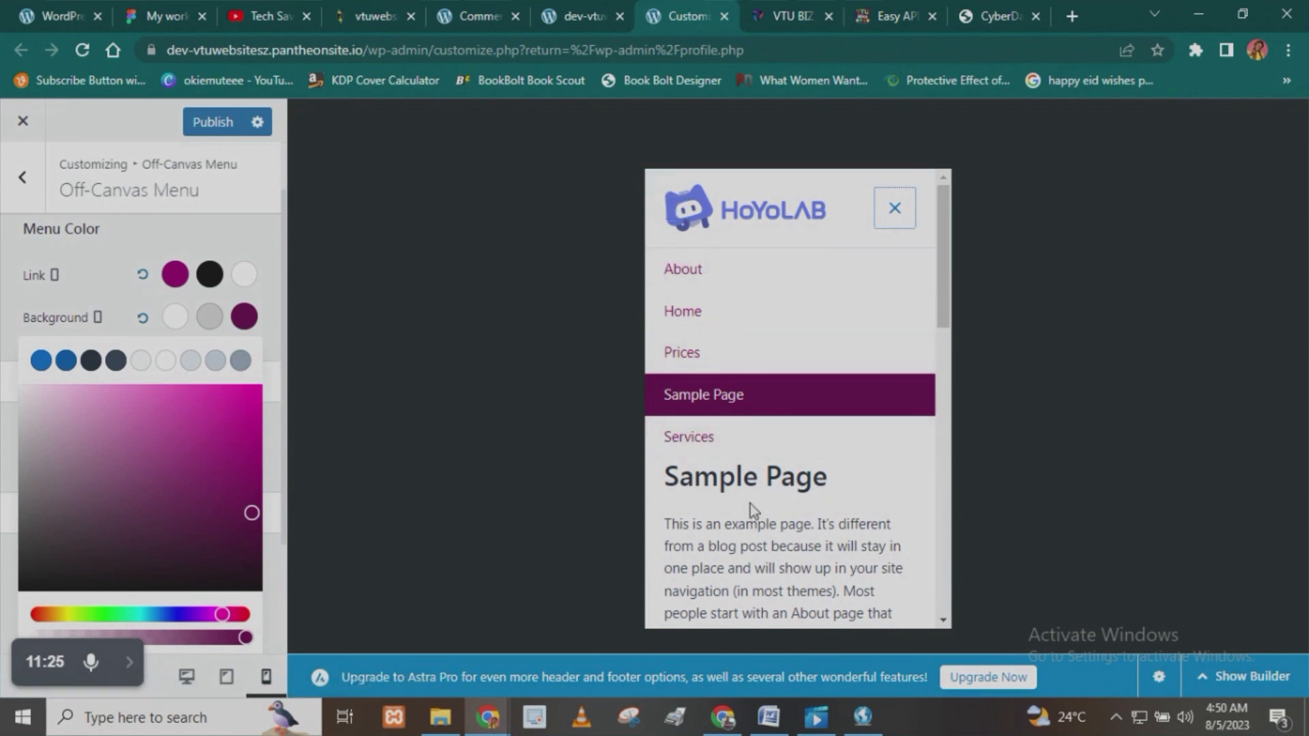
{"action": "left_click", "coordinate": [208, 228]}
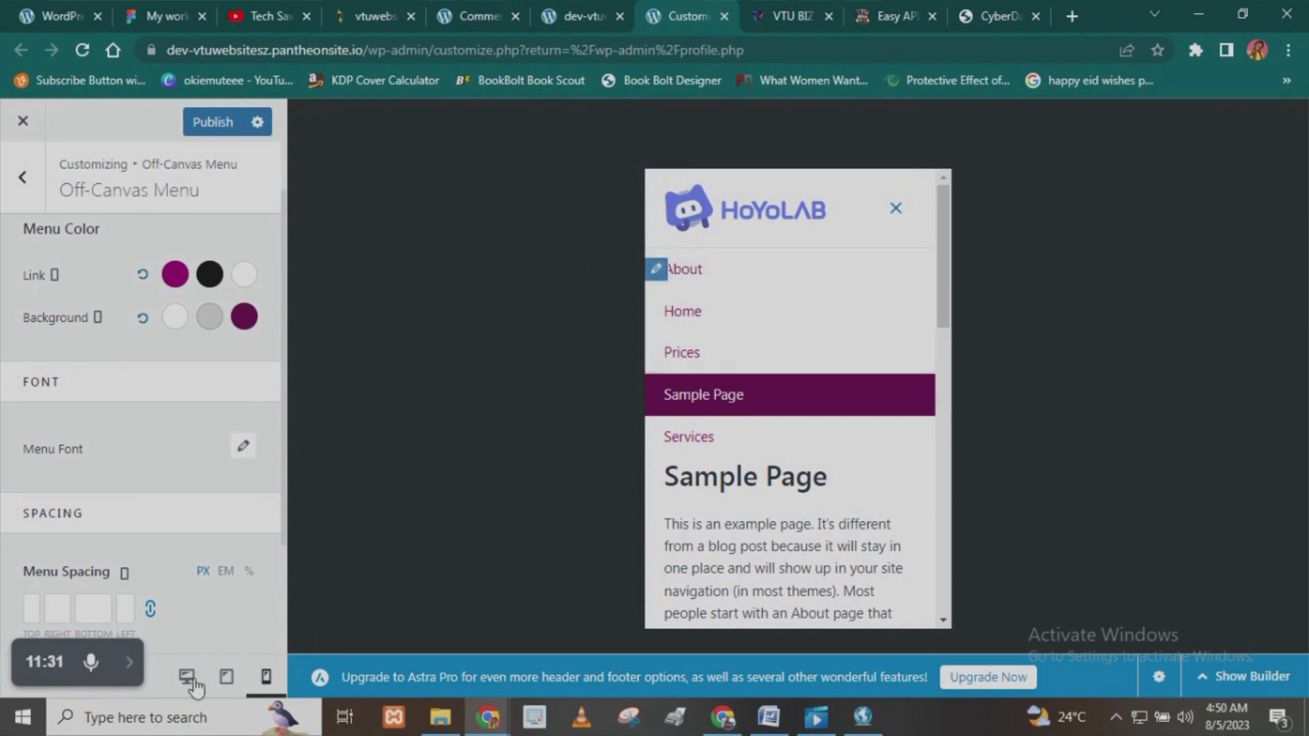
- Set the Off-Canvas Menu's font family to Poppins and its weight to Medium 500
{"action": "scroll", "coordinate": [156, 445], "scroll_direction": "down", "scroll_amount": 2}
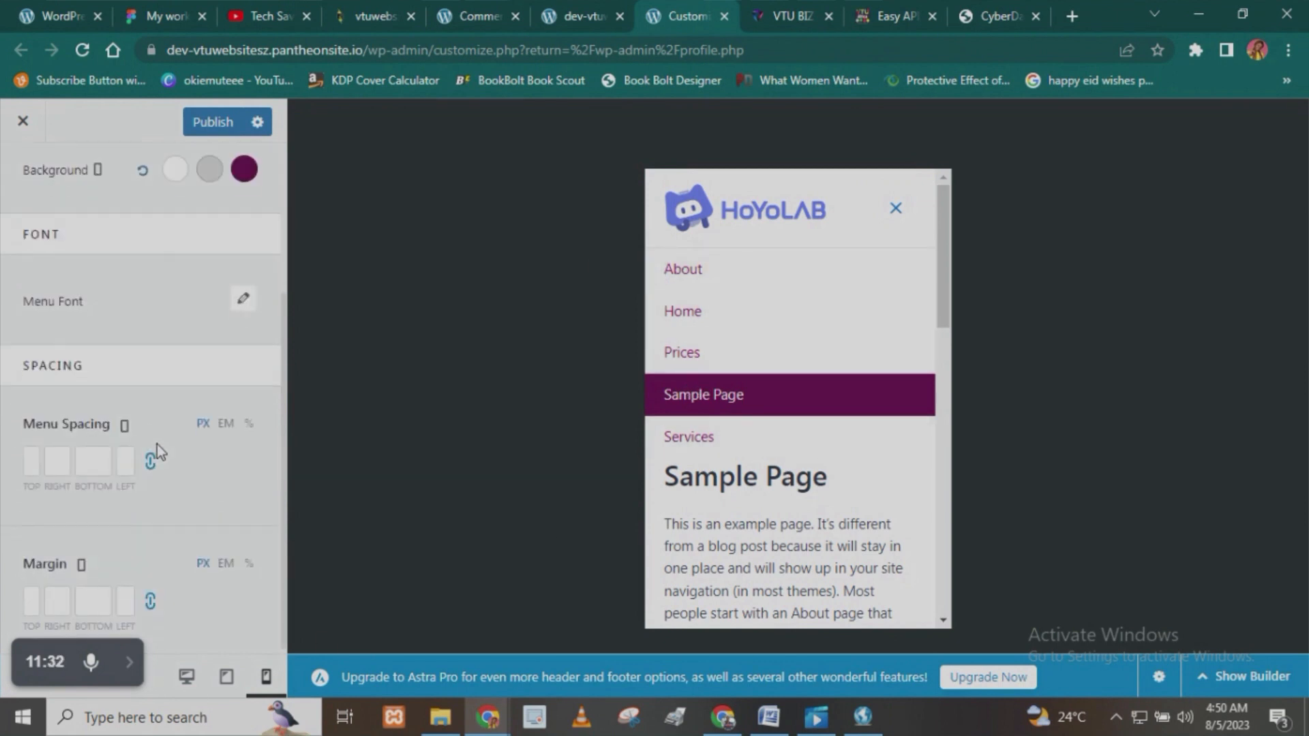
{"action": "left_click", "coordinate": [244, 308]}
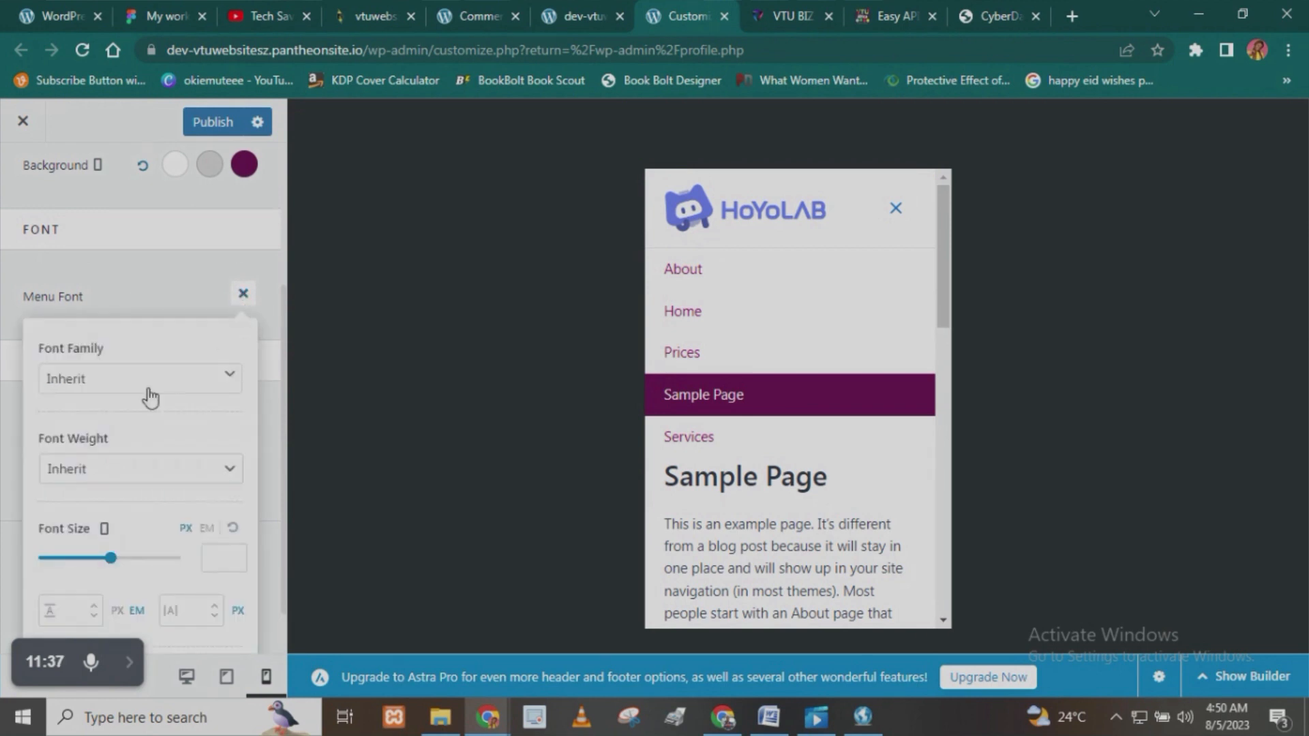
{"action": "left_click", "coordinate": [141, 386]}
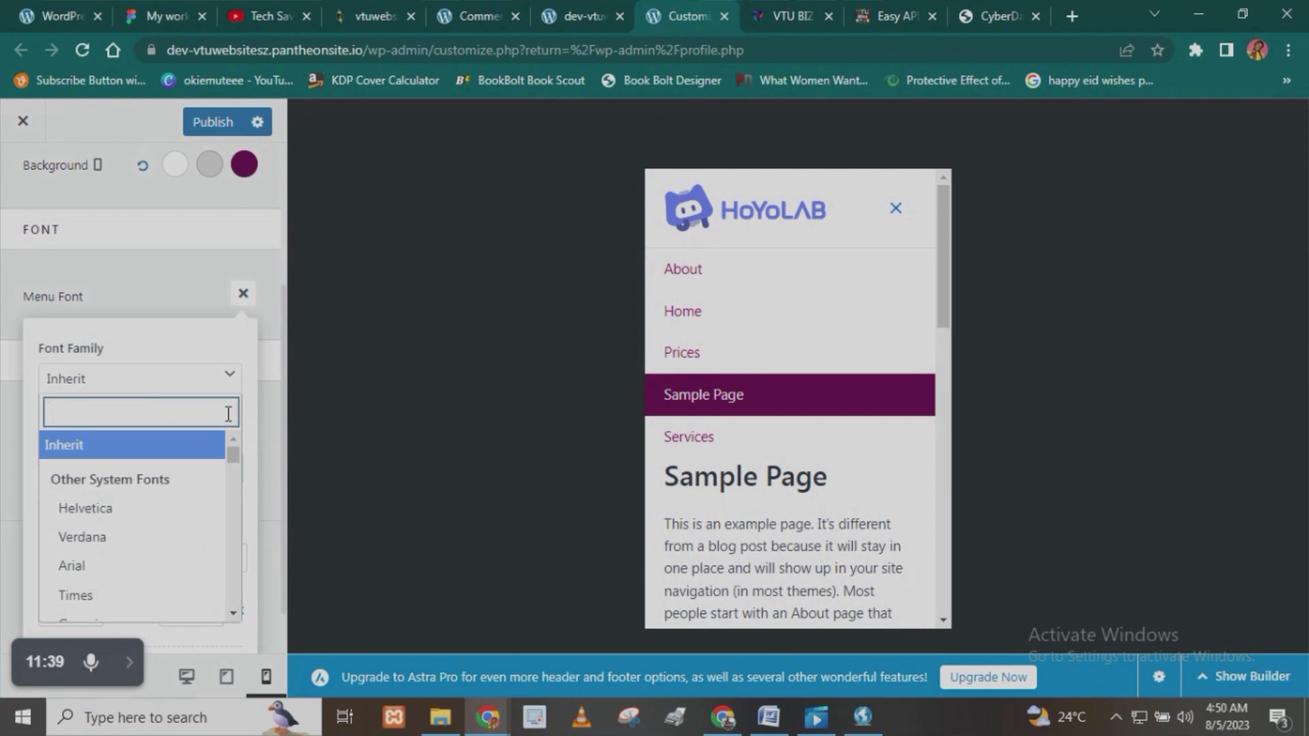
{"action": "type", "text": "popp"}
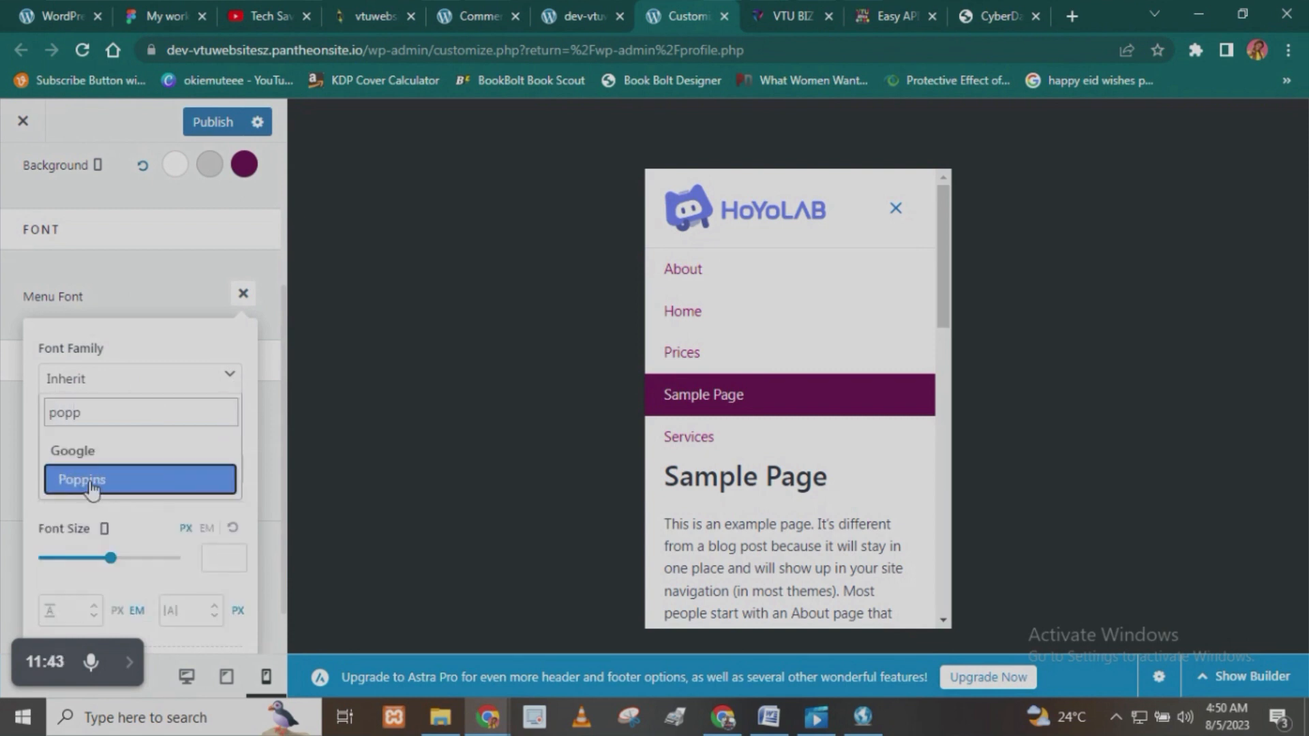
{"action": "left_click", "coordinate": [90, 482]}
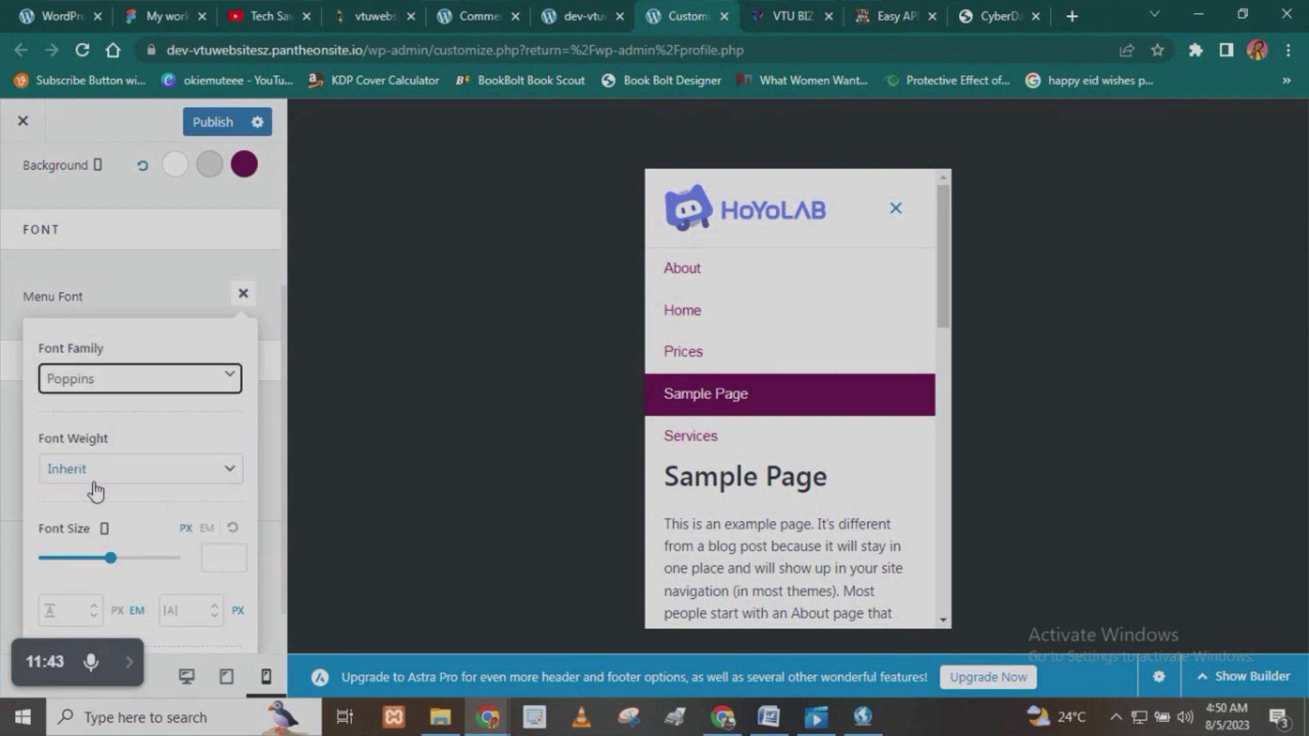
{"action": "left_click", "coordinate": [136, 471]}
{"action": "left_click", "coordinate": [111, 592]}
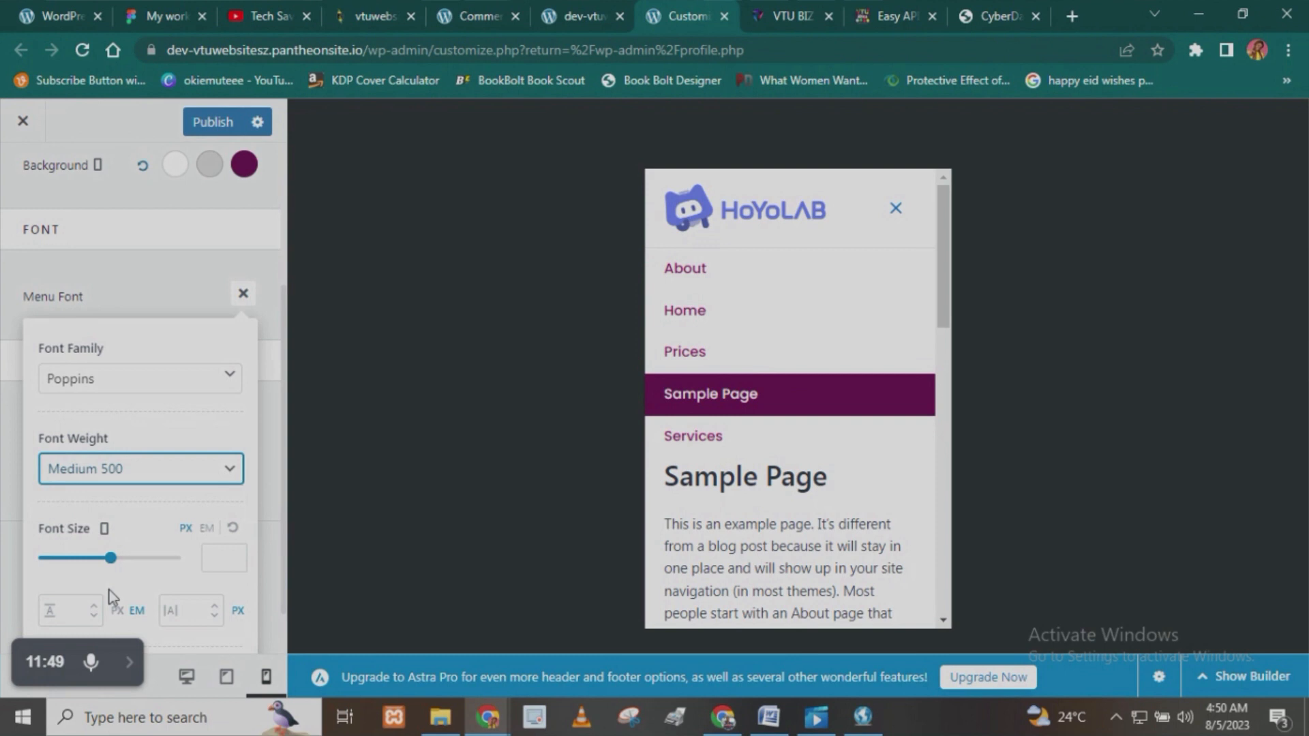
- Set the Off-Canvas Menu's mobile font size to 14 px and close the font settings
{"action": "scroll", "coordinate": [171, 546], "scroll_direction": "down", "scroll_amount": 1}
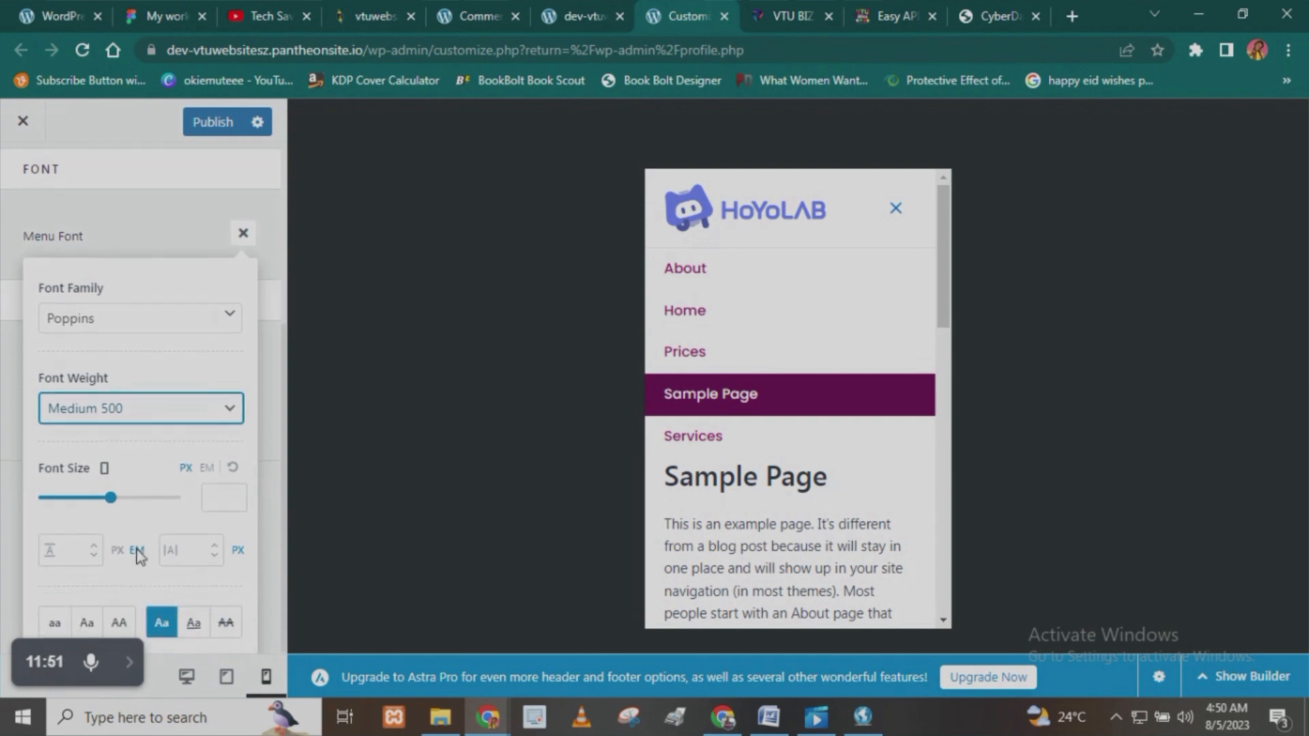
{"action": "left_click", "coordinate": [216, 503]}
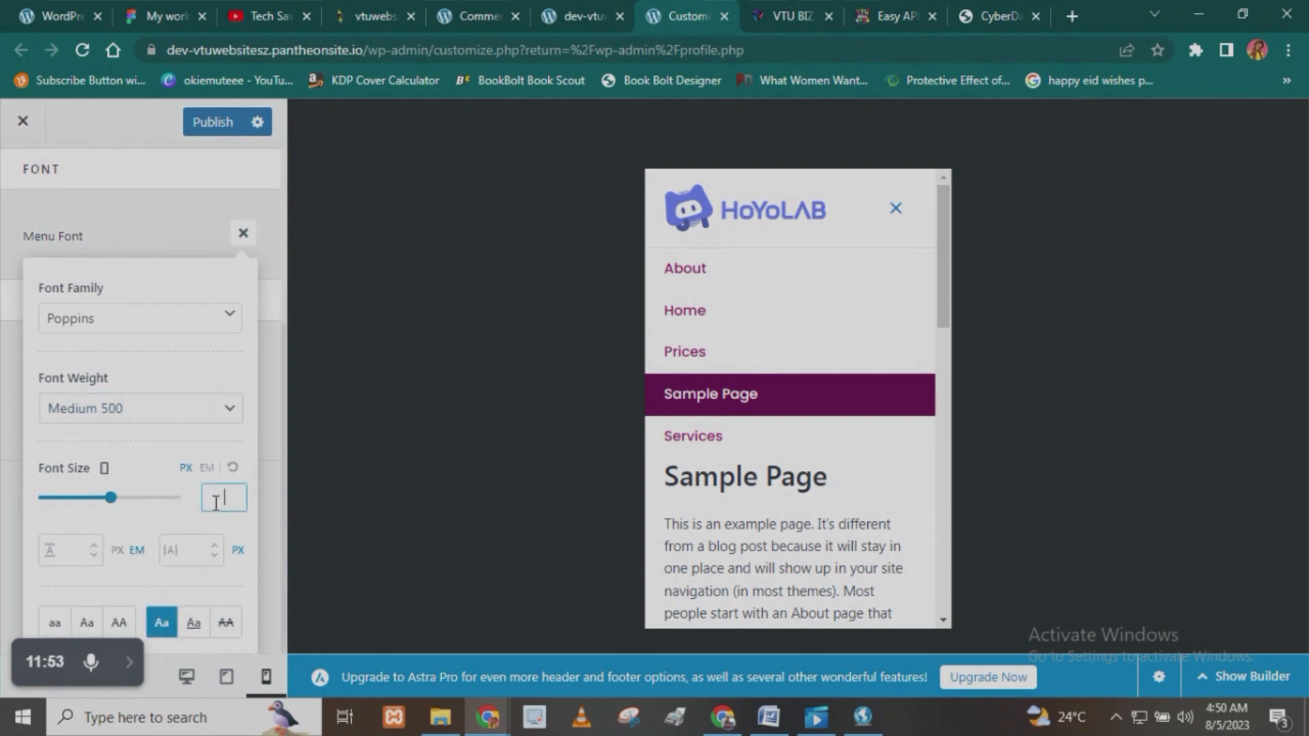
{"action": "type", "text": "14"}
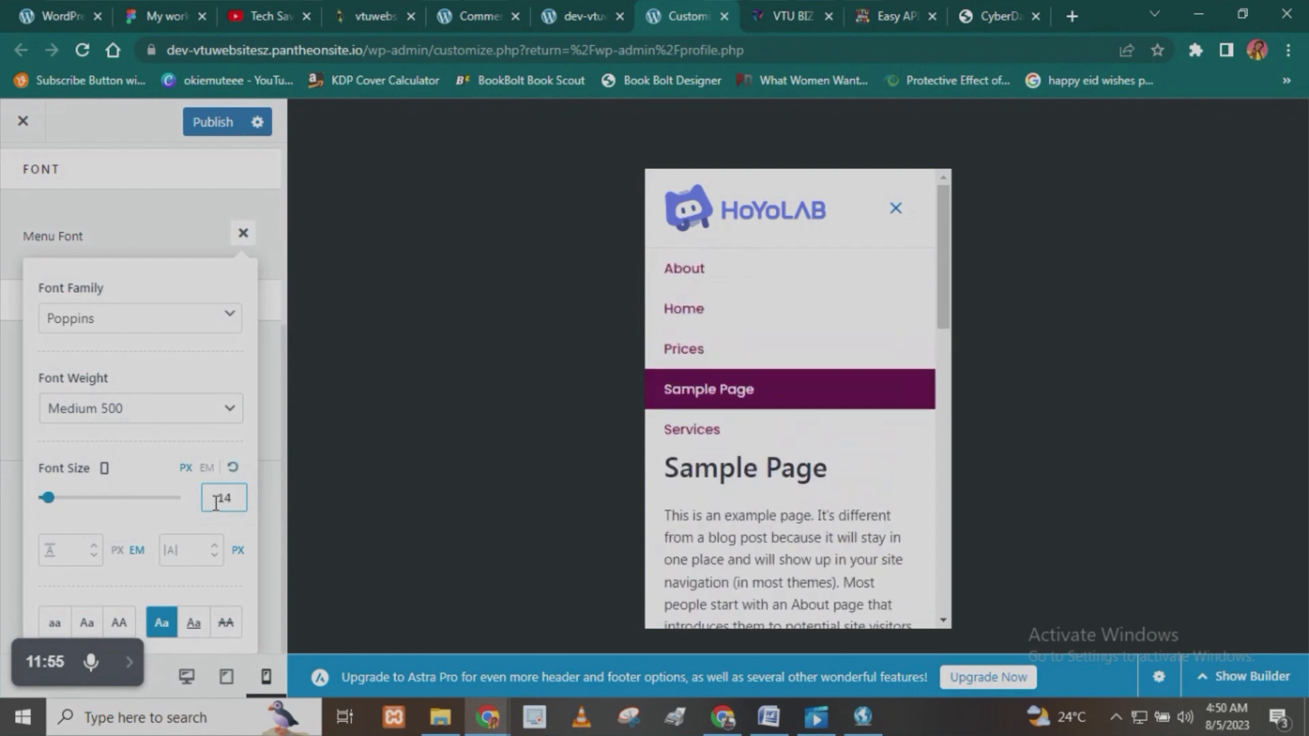
{"action": "type", "text": "16"}
{"action": "key", "text": "ctrl+a"}
{"action": "type", "text": "14"}
{"action": "left_click", "coordinate": [63, 220]}
{"action": "scroll", "coordinate": [133, 544], "scroll_direction": "down", "scroll_amount": 1}
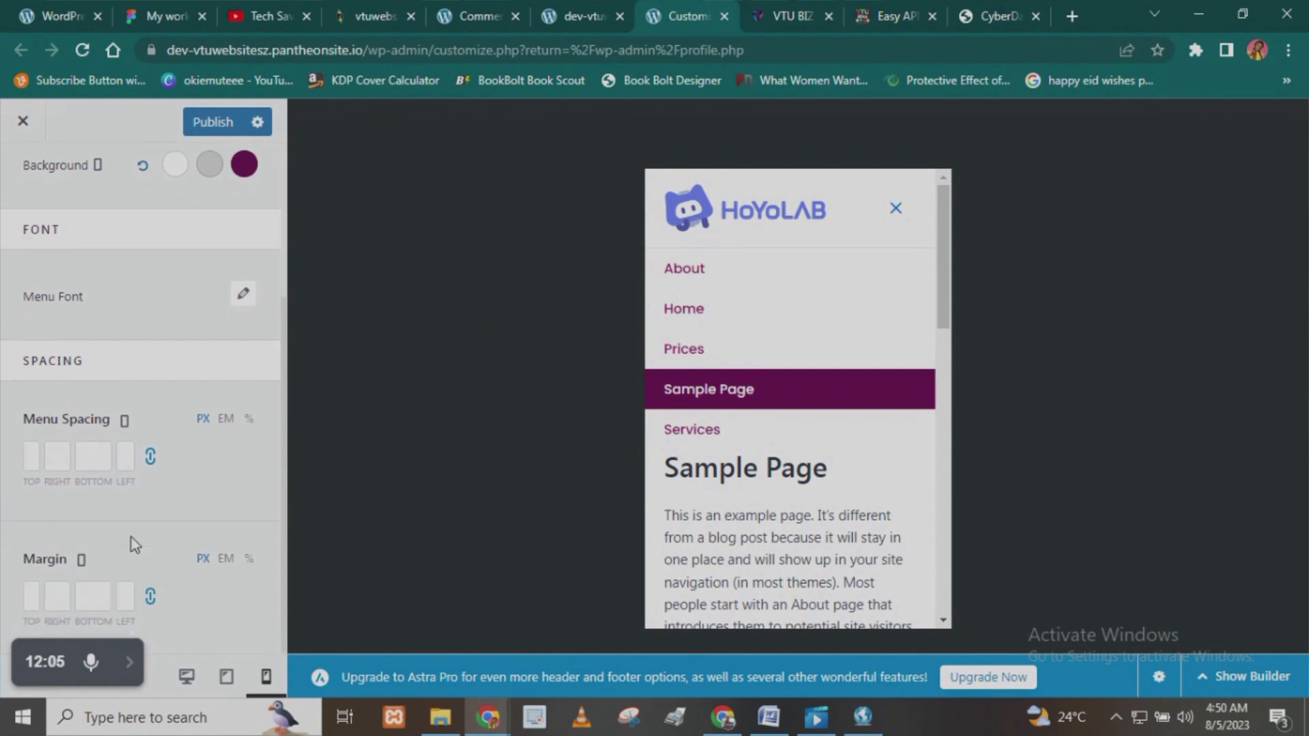
- Review the Off-Canvas Menu's color, font, menu spacing and margin settings for mobile
{"action": "scroll", "coordinate": [137, 595], "scroll_direction": "up", "scroll_amount": 3}
{"action": "scroll", "coordinate": [137, 595], "scroll_direction": "down", "scroll_amount": 3}
{"action": "scroll", "coordinate": [138, 594], "scroll_direction": "up", "scroll_amount": 3}
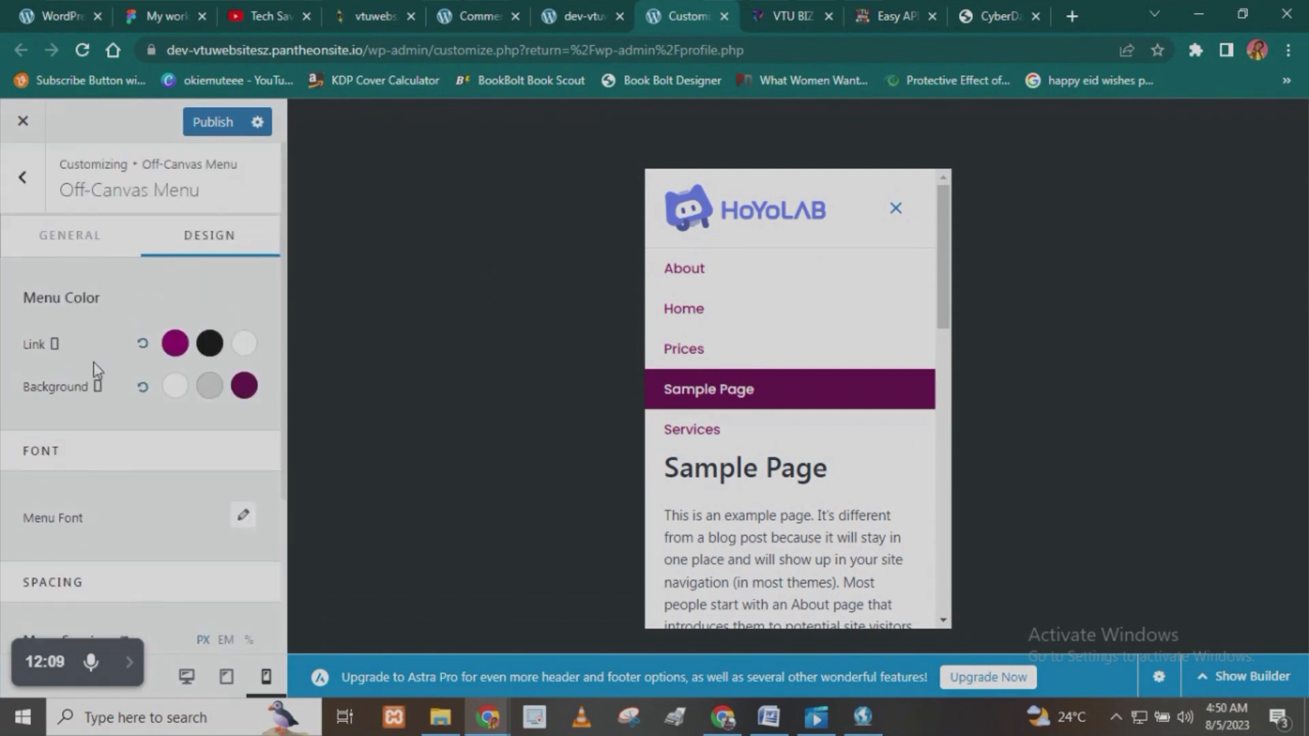
{"action": "scroll", "coordinate": [97, 382], "scroll_direction": "down", "scroll_amount": 3}
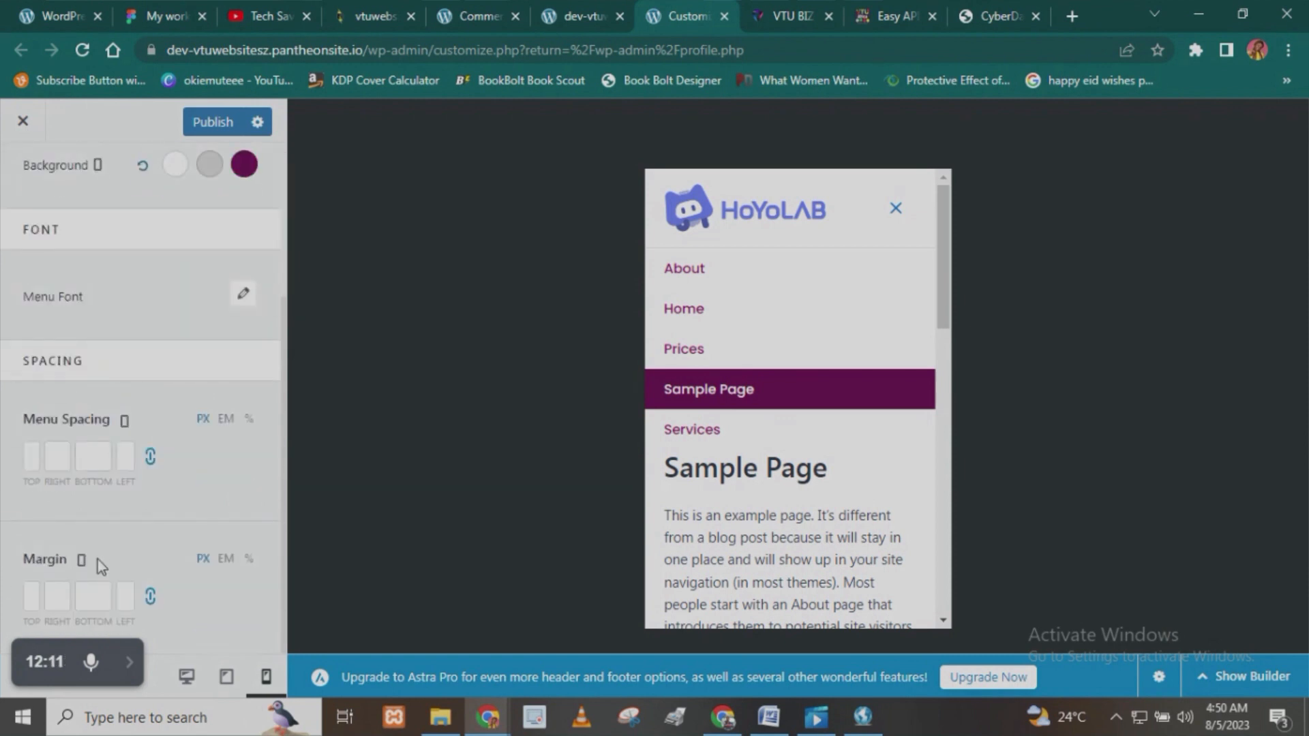
{"action": "scroll", "coordinate": [99, 538], "scroll_direction": "up", "scroll_amount": 3}
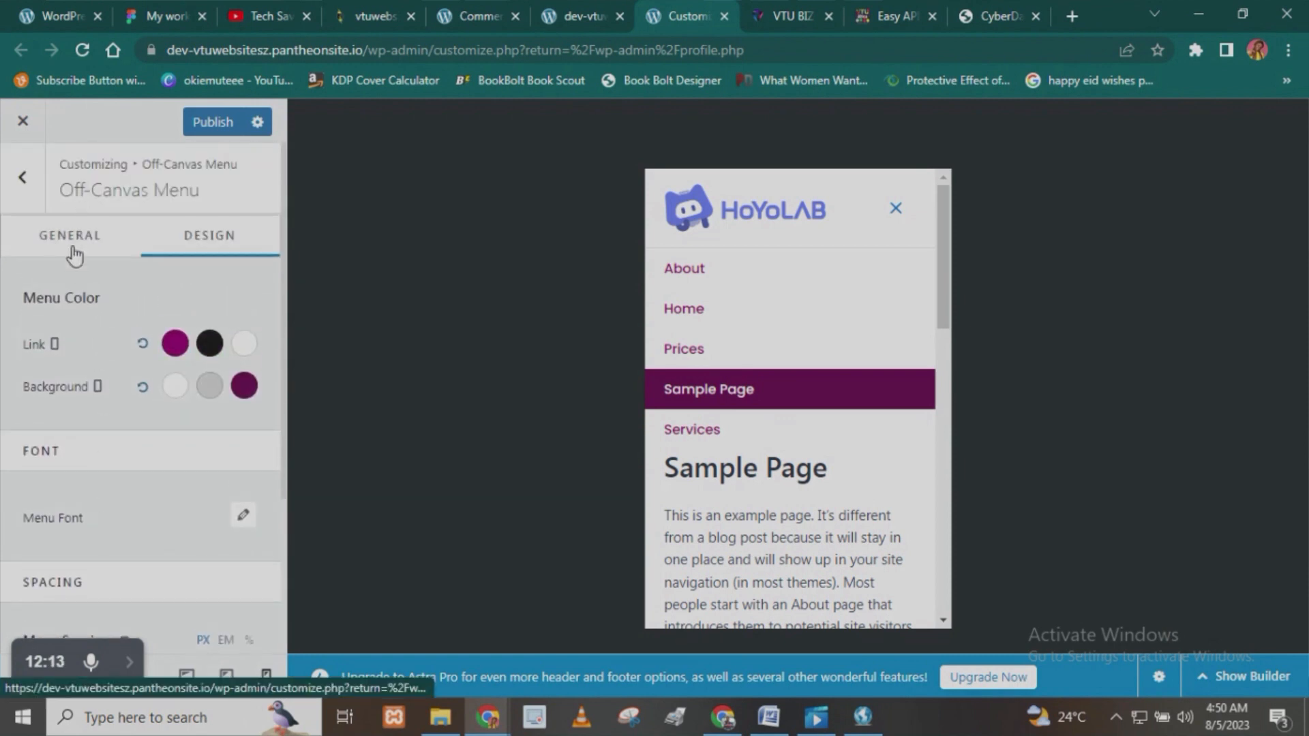
- Show the Off-Canvas Menu's general settings, check the mobile preview and publish the customizer changes
{"action": "left_click", "coordinate": [74, 240]}
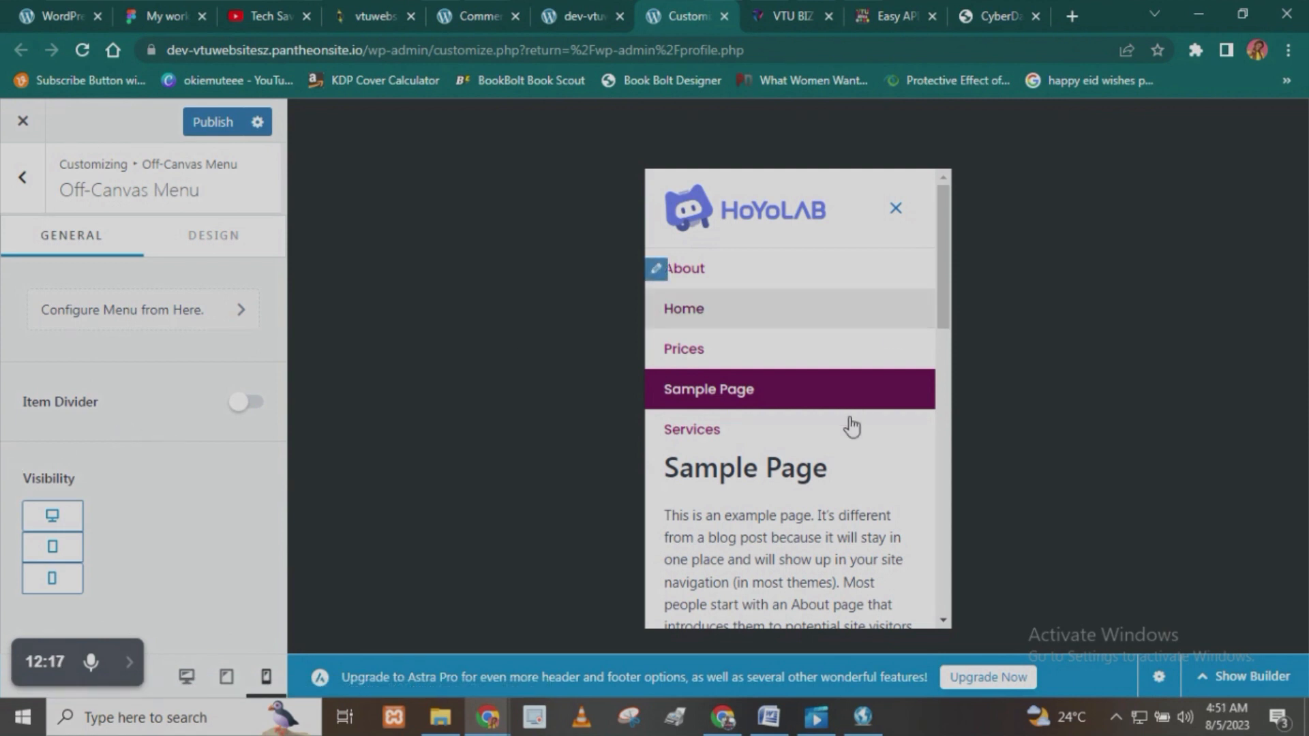
{"action": "scroll", "coordinate": [707, 468], "scroll_direction": "down", "scroll_amount": 4}
{"action": "scroll", "coordinate": [681, 470], "scroll_direction": "up", "scroll_amount": 4}
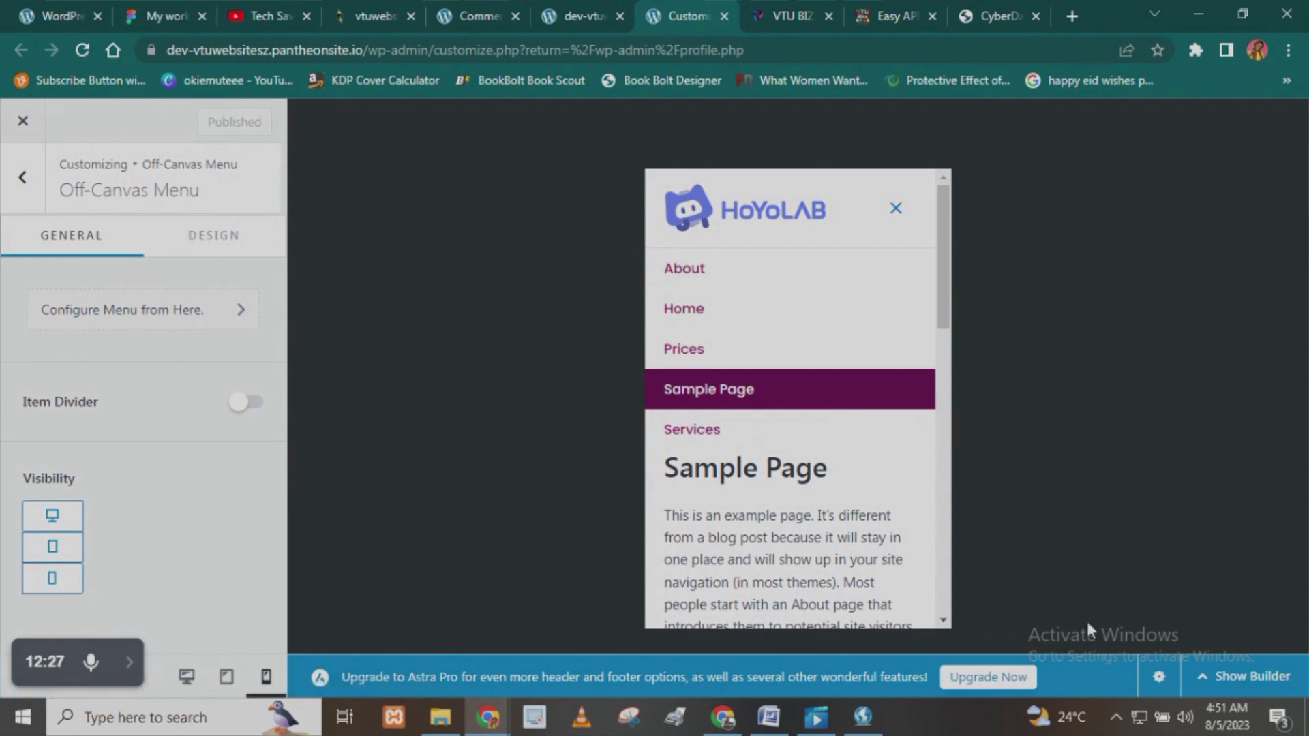
- Examine the Sample Page's content and footer in the mobile preview, down to the copyright text and social icons
{"action": "scroll", "coordinate": [833, 508], "scroll_direction": "down", "scroll_amount": 5}
{"action": "scroll", "coordinate": [833, 508], "scroll_direction": "down", "scroll_amount": 5}
{"action": "scroll", "coordinate": [833, 508], "scroll_direction": "up", "scroll_amount": 5}
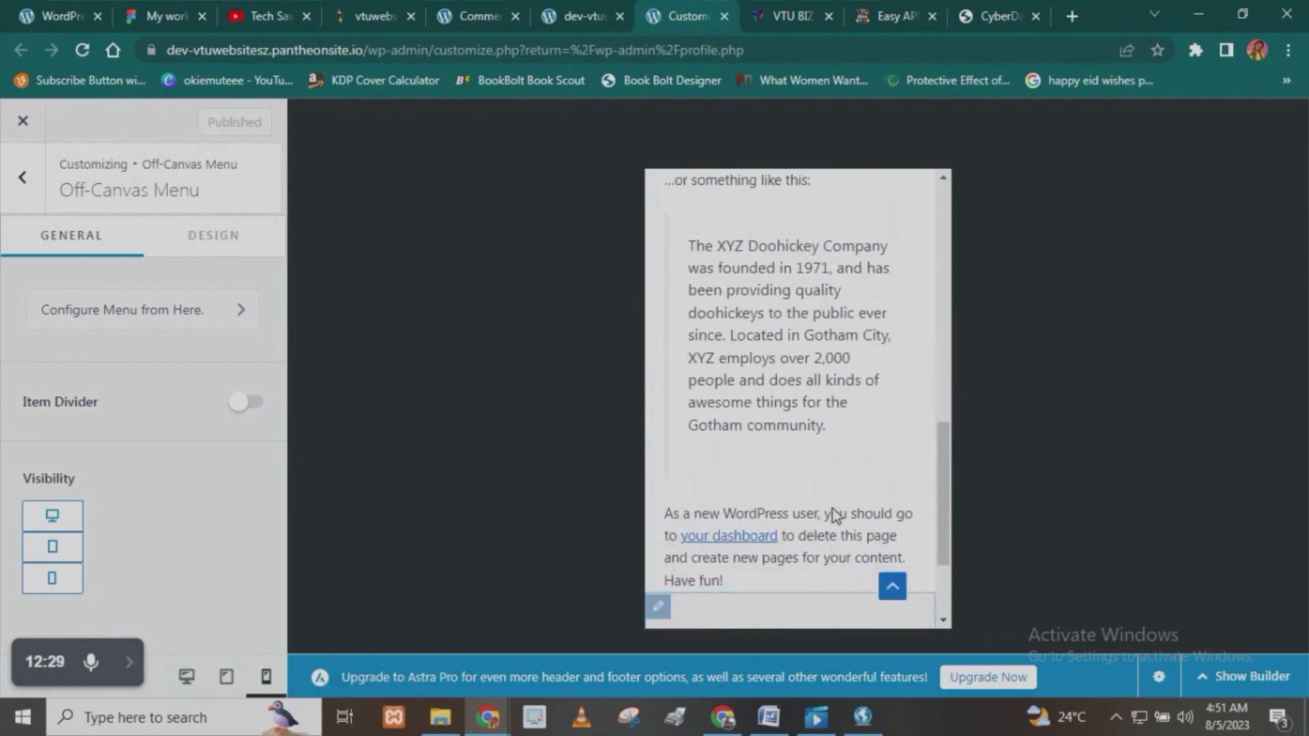
{"action": "scroll", "coordinate": [833, 508], "scroll_direction": "down", "scroll_amount": 5}
{"action": "scroll", "coordinate": [833, 508], "scroll_direction": "up", "scroll_amount": 5}
{"action": "scroll", "coordinate": [833, 507], "scroll_direction": "down", "scroll_amount": 5}
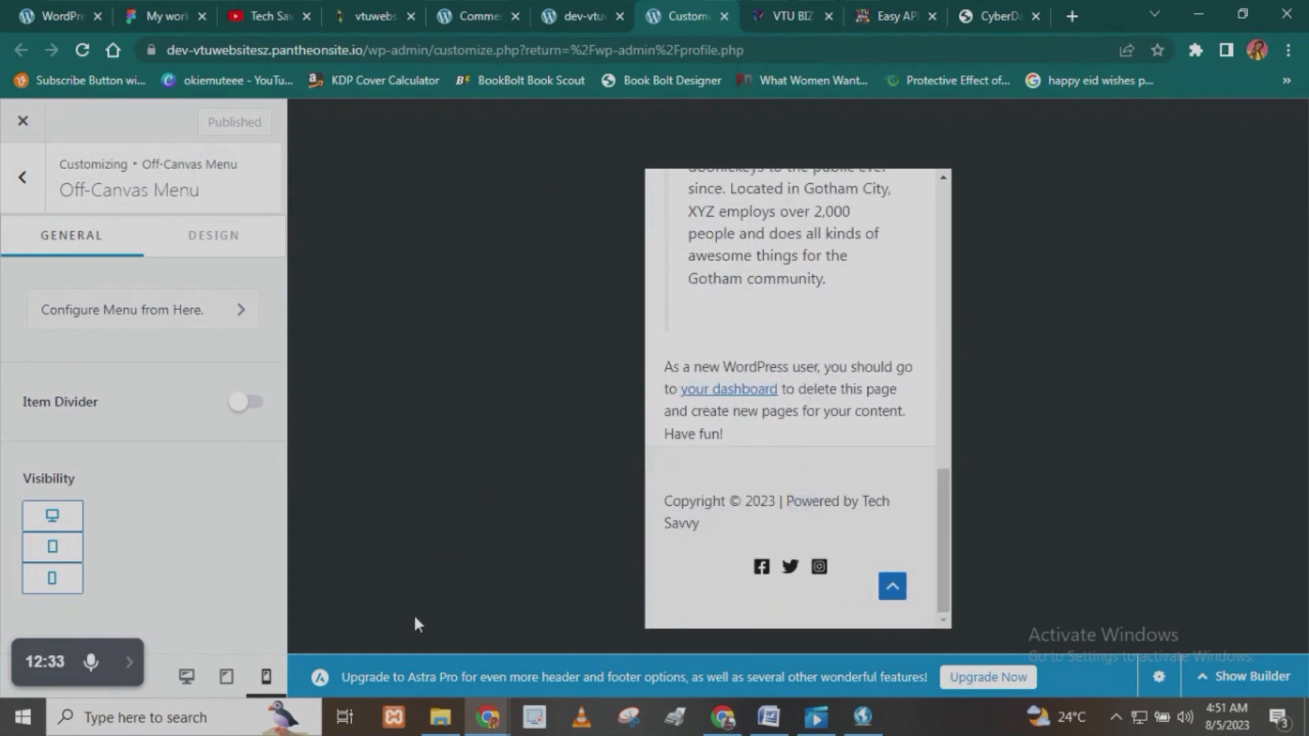
{"action": "left_click", "coordinate": [127, 663]}
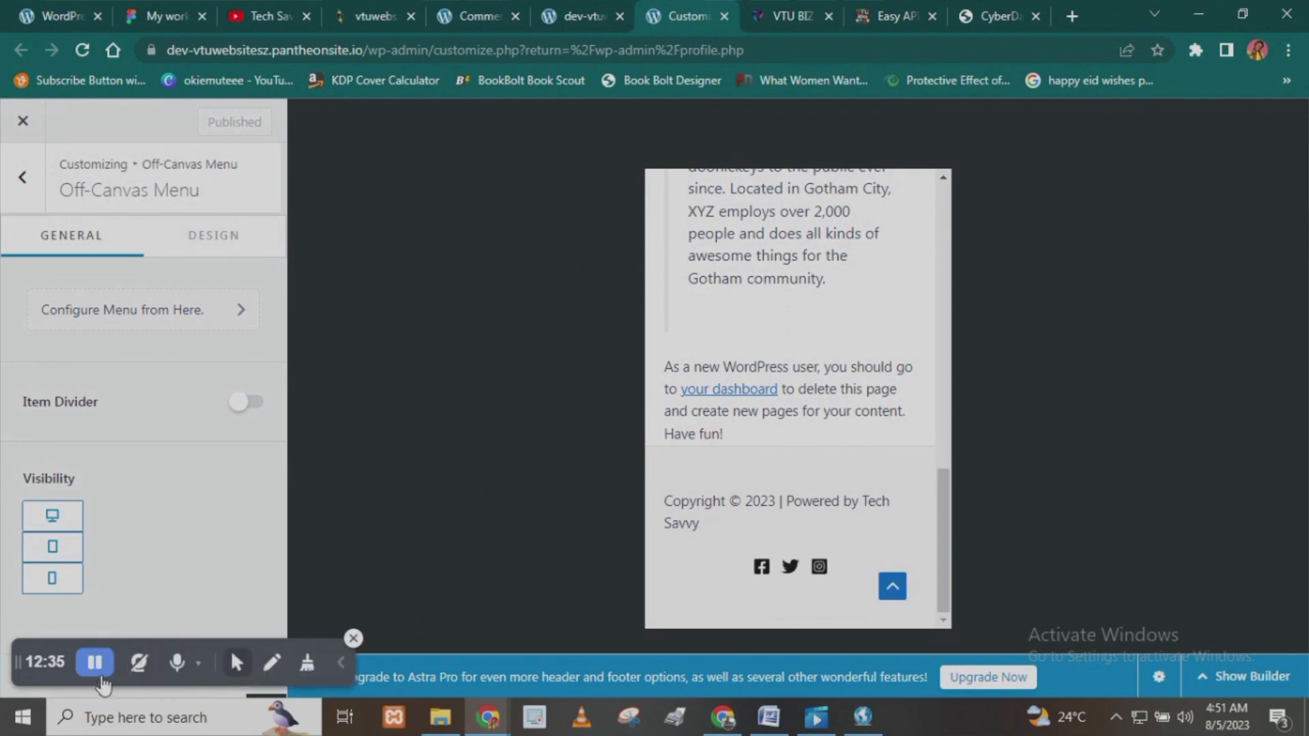
{"action": "left_click", "coordinate": [94, 662]}
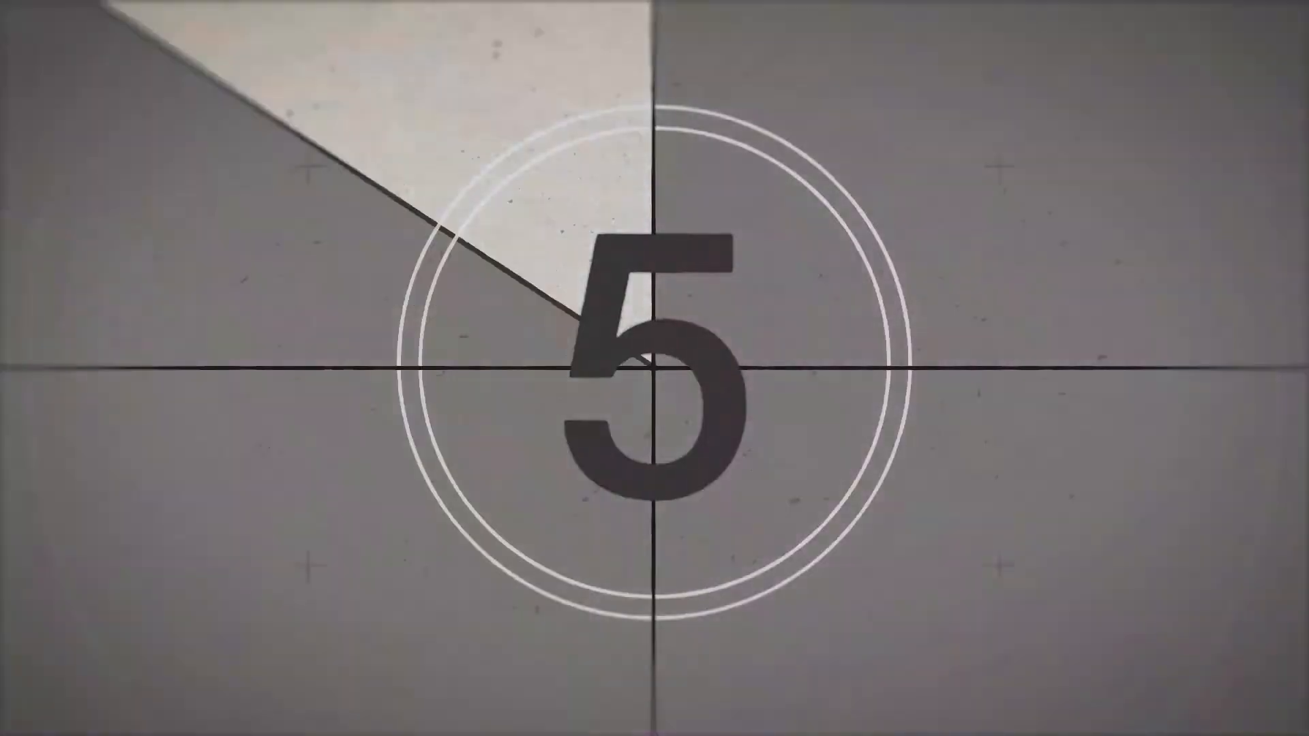